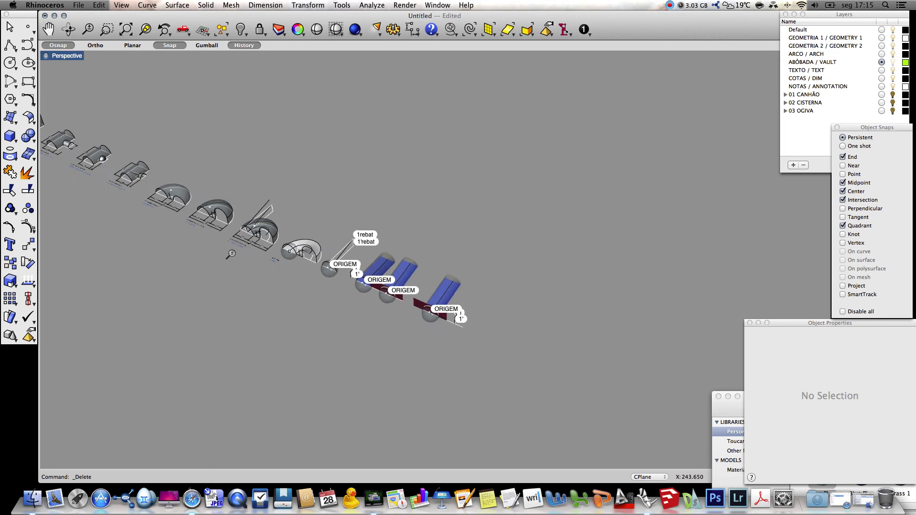
# Copy the São Gil vault's two text labels, first 10.00 dimension and base line to the empty area beyond the end of the model row.
pyautogui.write('Copy')
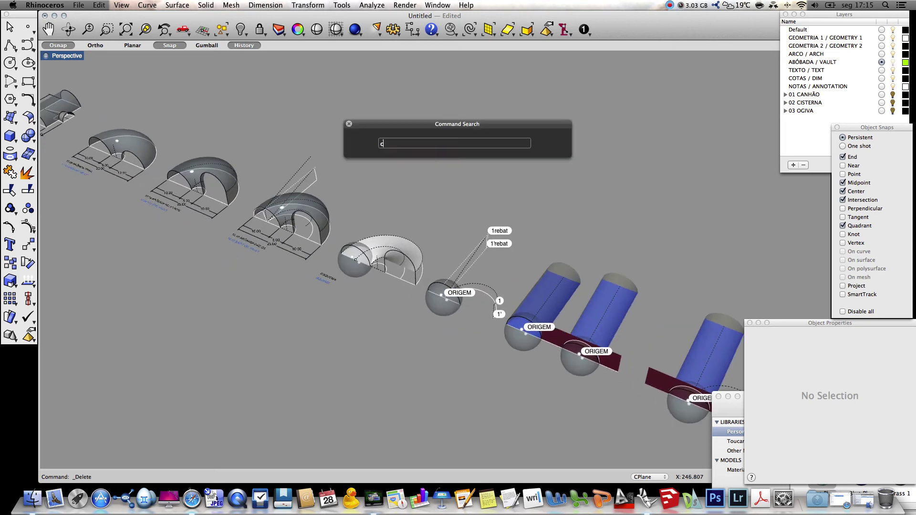
pyautogui.press('Return')
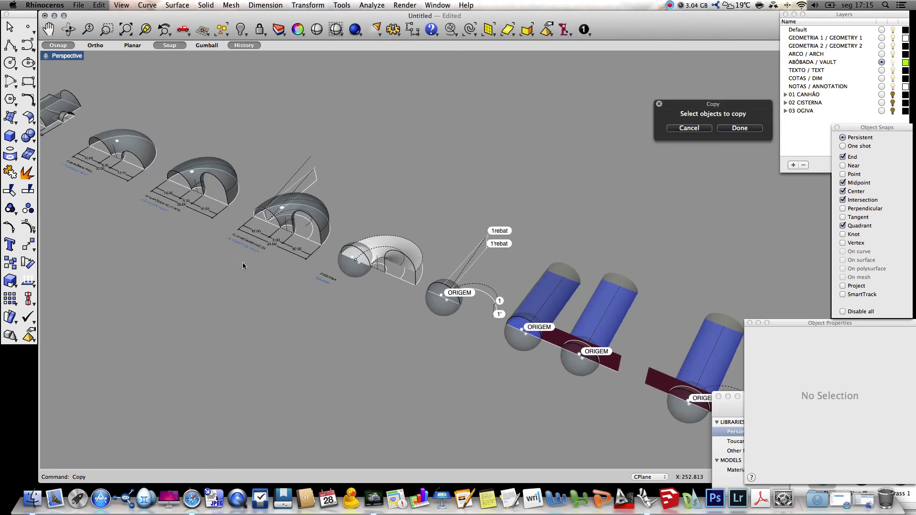
pyautogui.scroll(3, 239, 259)
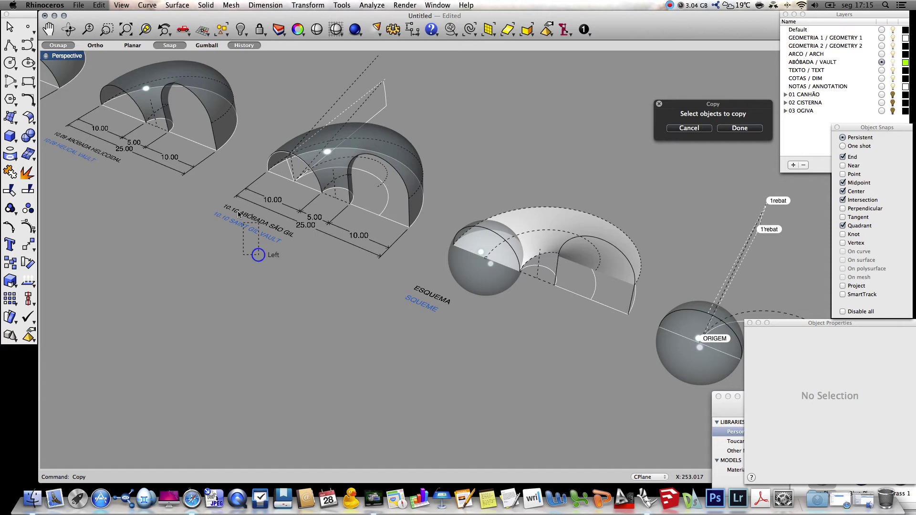
pyautogui.click(242, 221)
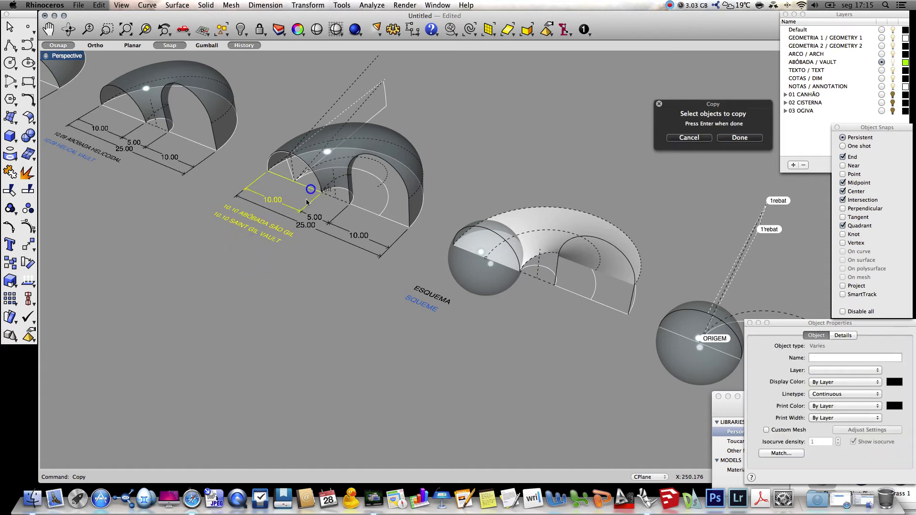
pyautogui.press('Return')
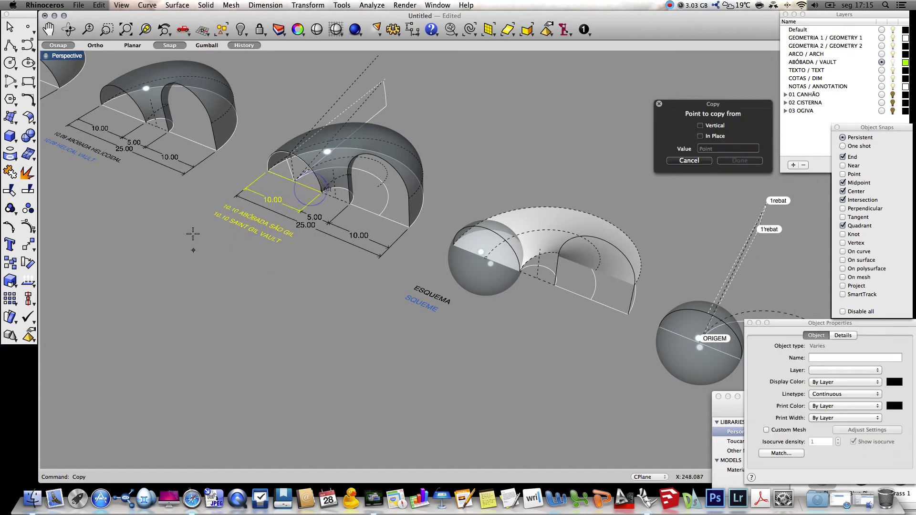
pyautogui.click(267, 171)
pyautogui.scroll(-10, 213, 139)
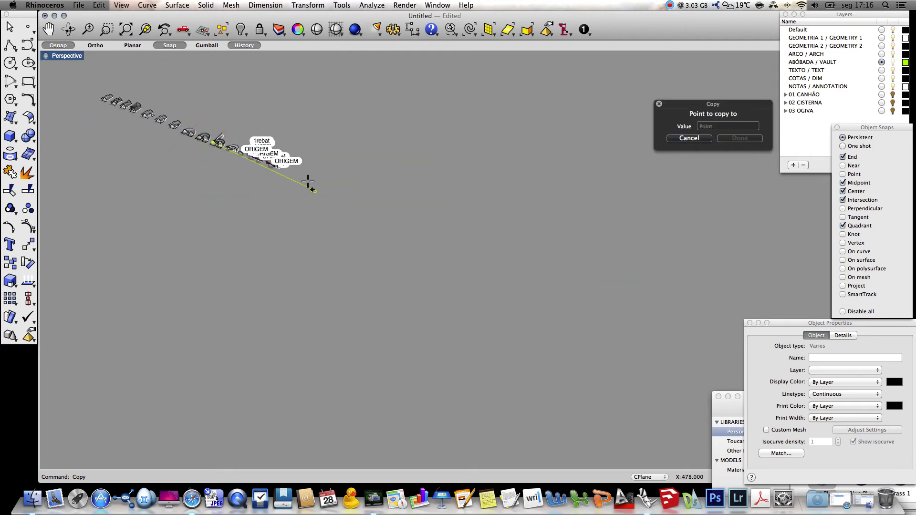
pyautogui.rightClick(299, 178)
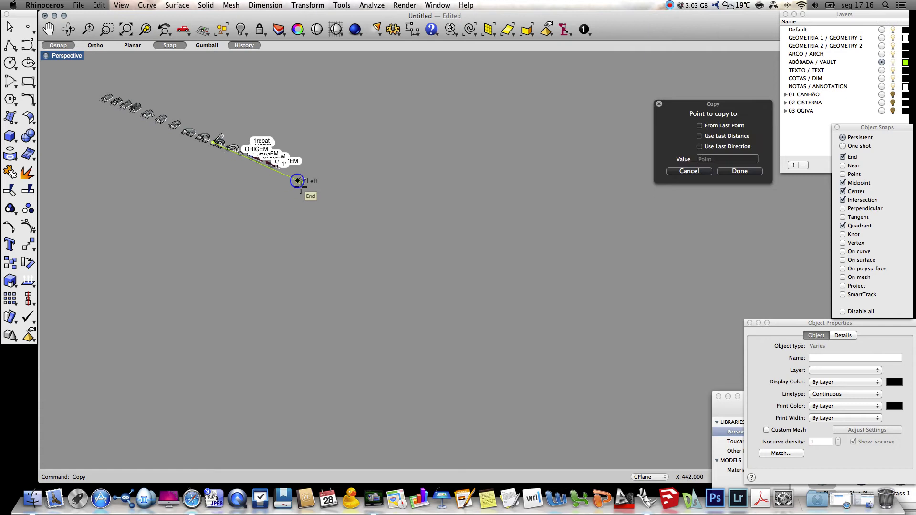
pyautogui.scroll(10, 283, 124)
pyautogui.scroll(4, 270, 76)
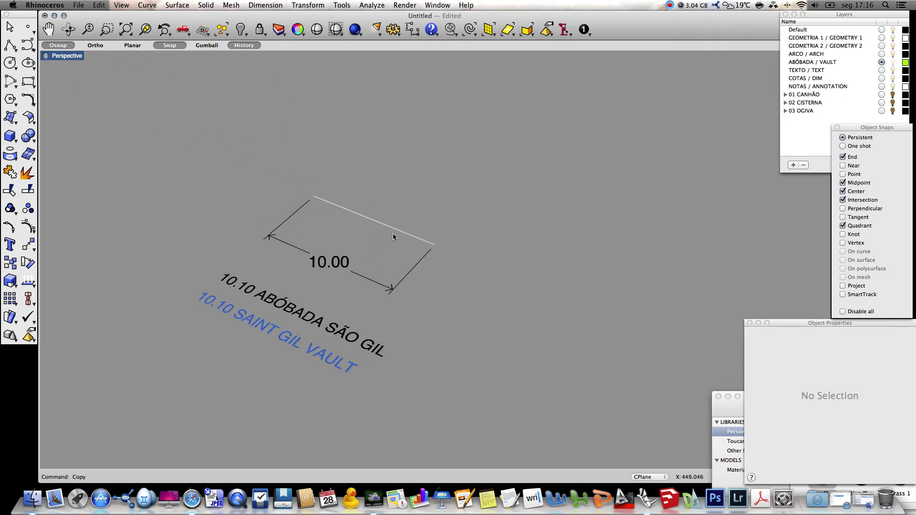
pyautogui.click(881, 38)
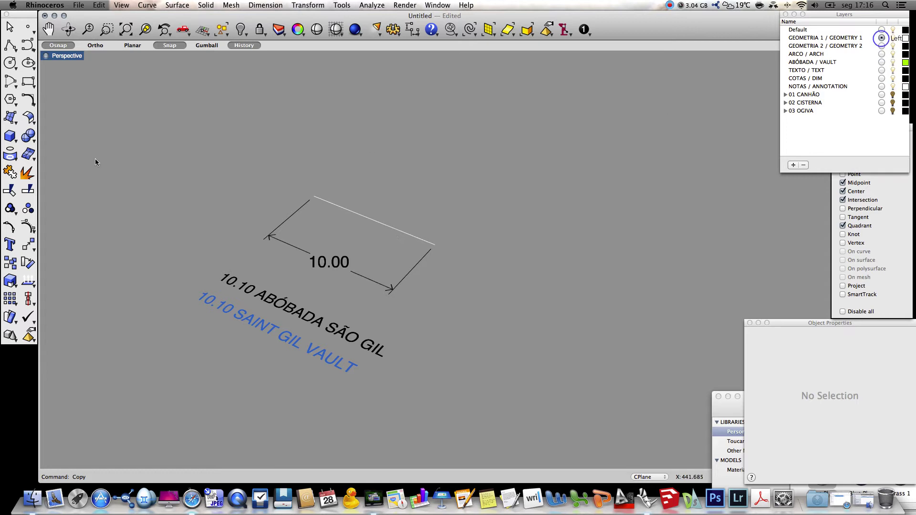
pyautogui.click(24, 82)
pyautogui.click(316, 197)
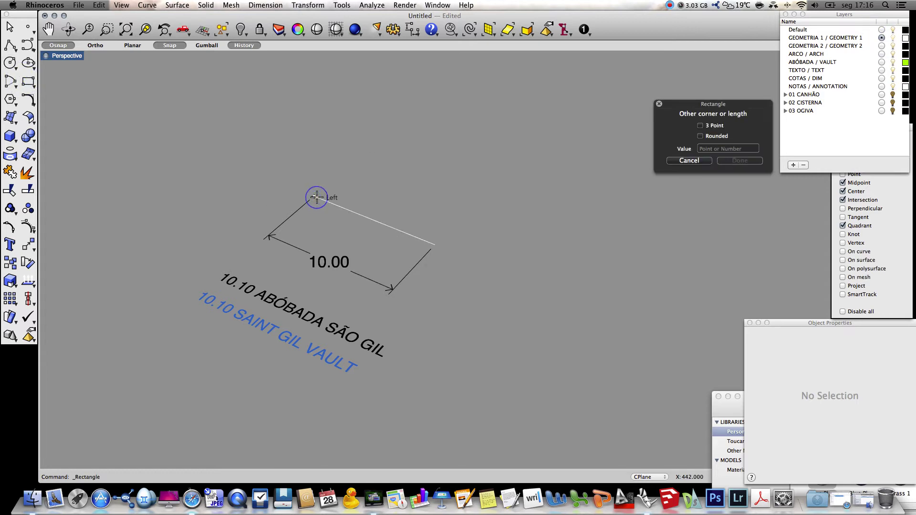
pyautogui.write('@10,10')
pyautogui.press('Return')
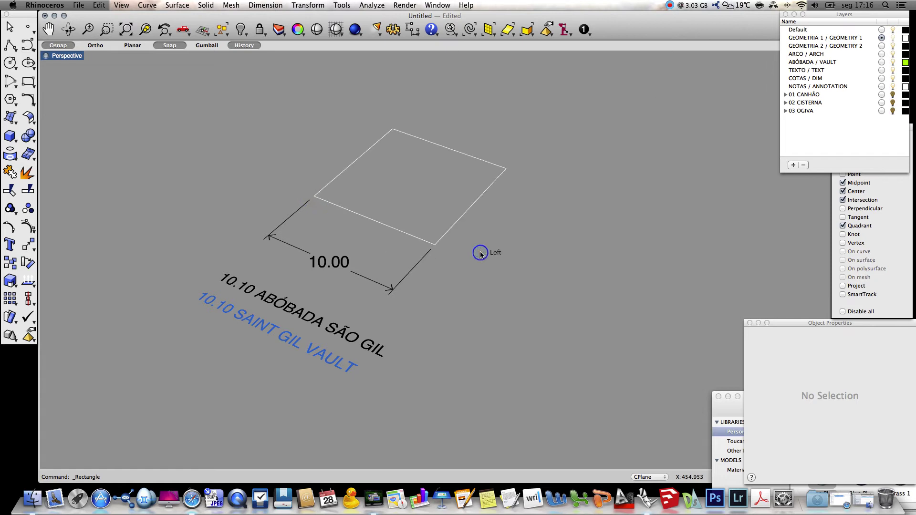
# On layer COTAS / DIM, dimension the square's side perpendicular to the already dimensioned base line, placing the dimension outside the square.
pyautogui.click(881, 79)
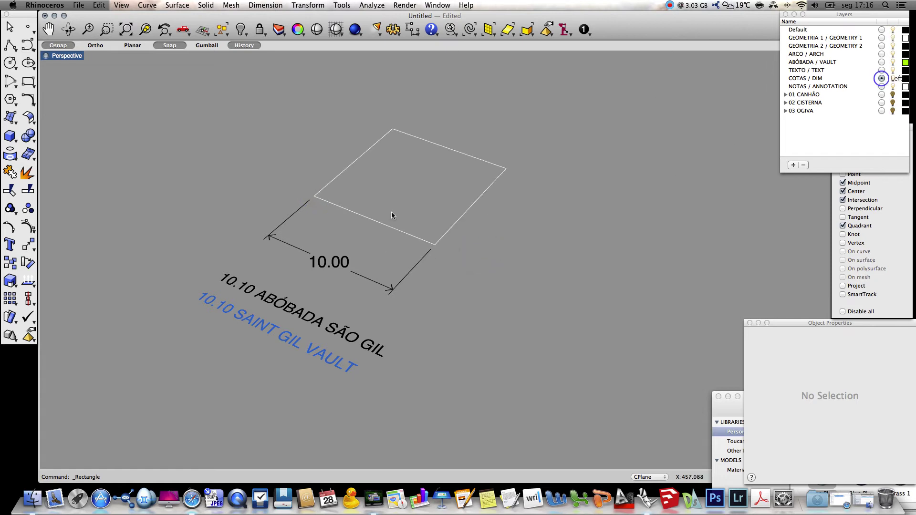
pyautogui.write('d: Dim')
pyautogui.press('Return')
pyautogui.click(315, 196)
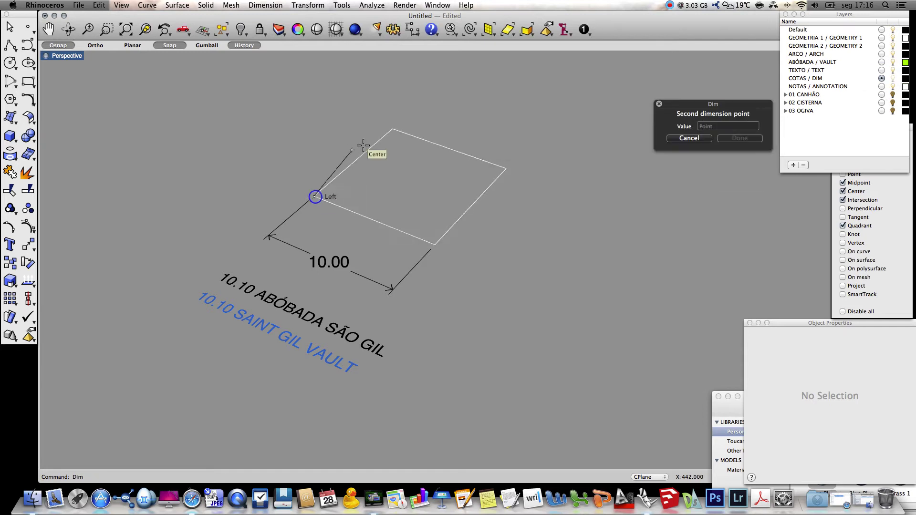
pyautogui.click(389, 131)
pyautogui.click(312, 128)
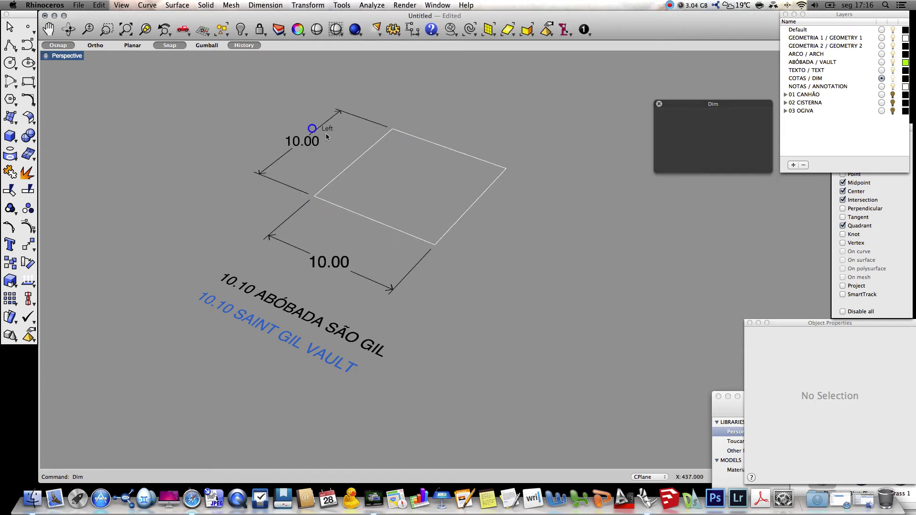
# On layer GEOMETRIA 2 / GEOMETRY 2, draw a circle from the square's center to the midpoint of its side.
pyautogui.click(882, 46)
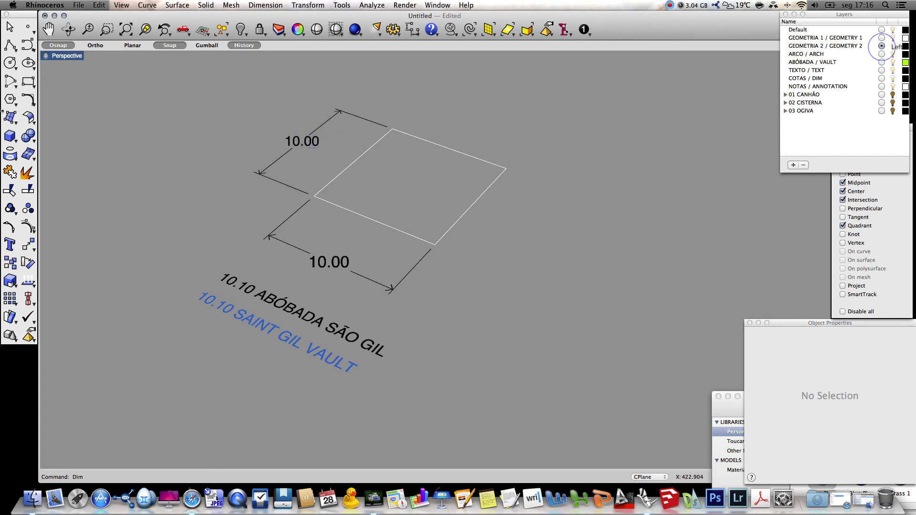
pyautogui.click(27, 64)
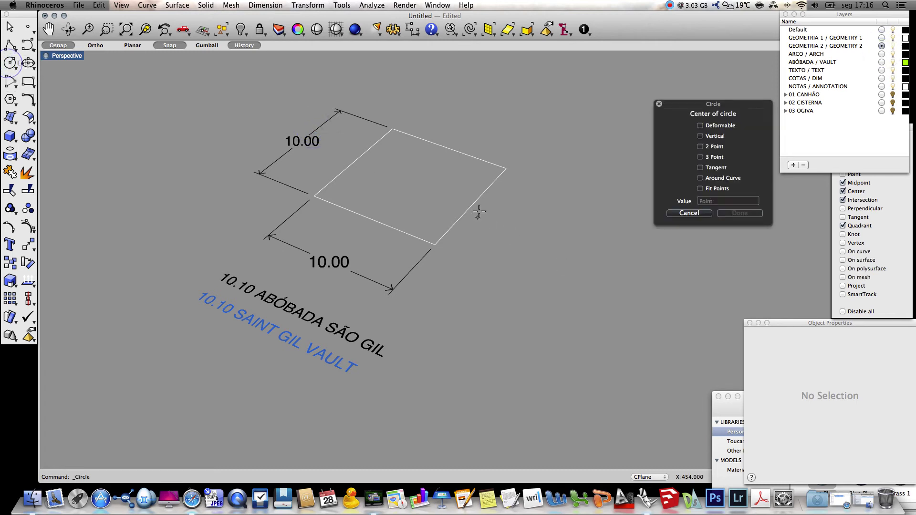
pyautogui.click(462, 217)
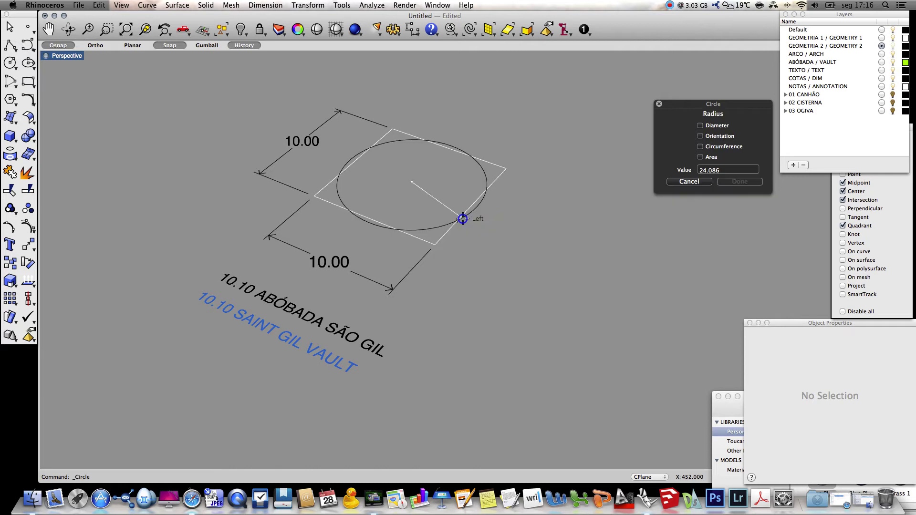
pyautogui.click(471, 206)
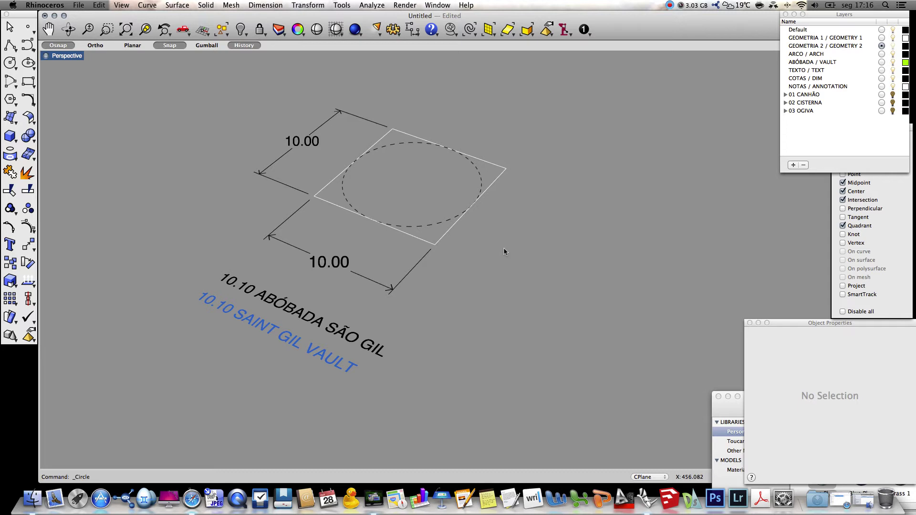
# Change the copied Portuguese label to "10.11 ABÓBADA ESFÉRICA".
pyautogui.click(310, 317)
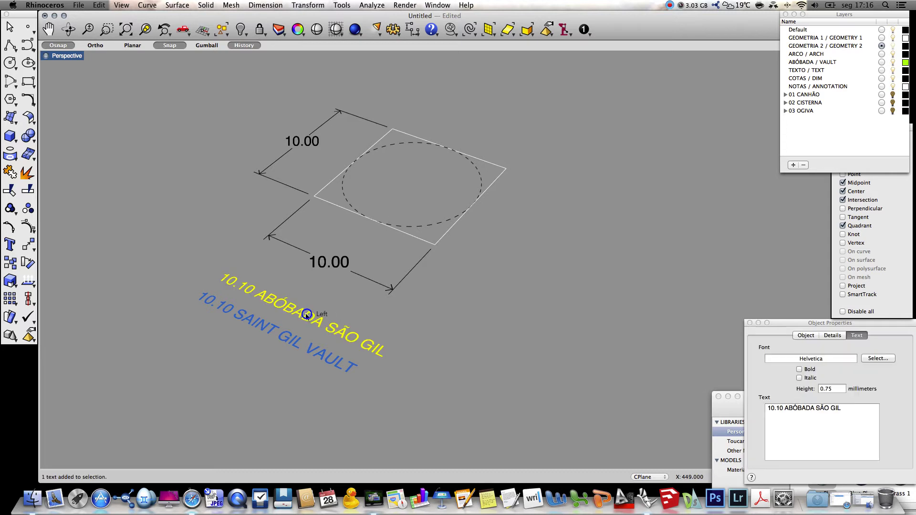
pyautogui.click(781, 410)
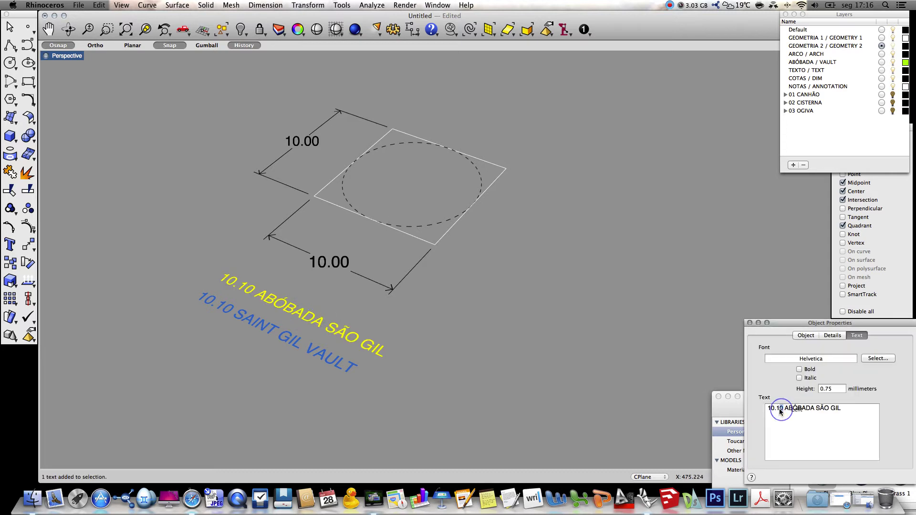
pyautogui.press('BackSpace')
pyautogui.write('1')
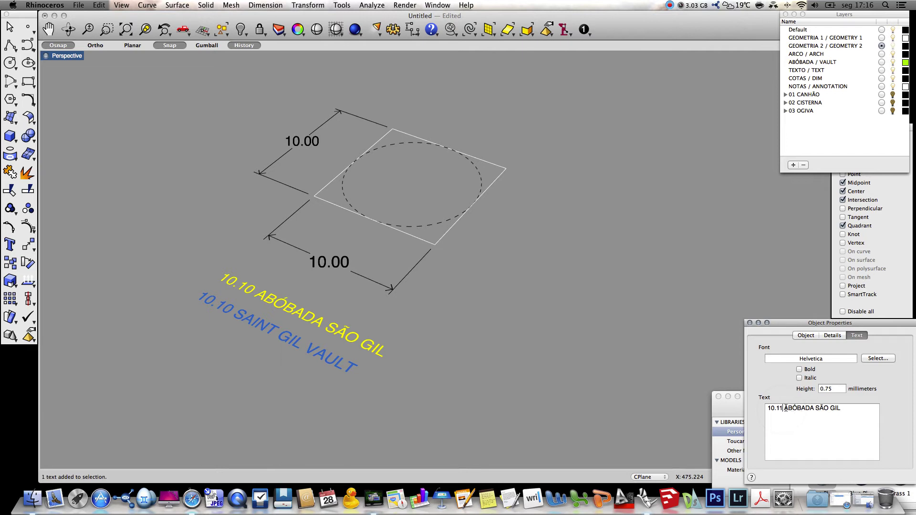
pyautogui.moveTo(822, 410); pyautogui.dragTo(816, 409)
pyautogui.click(702, 398)
pyautogui.moveTo(847, 409); pyautogui.dragTo(815, 409)
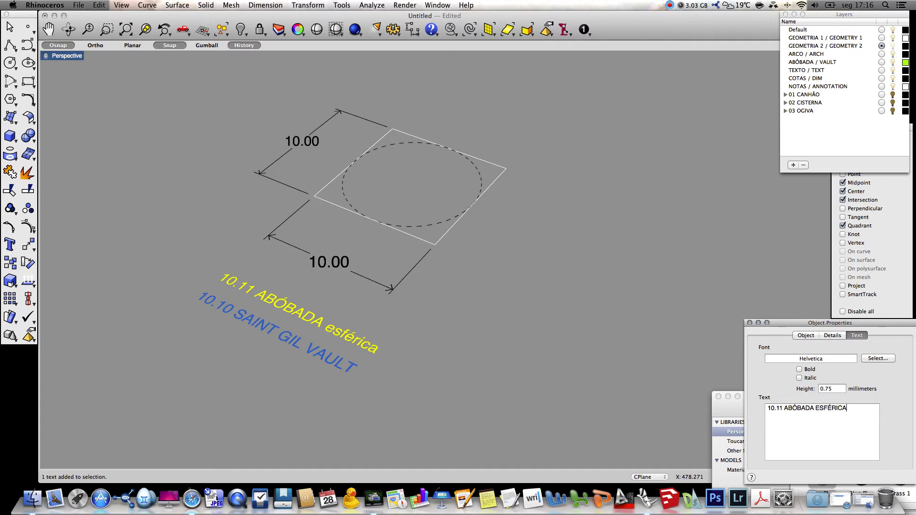
pyautogui.click(637, 364)
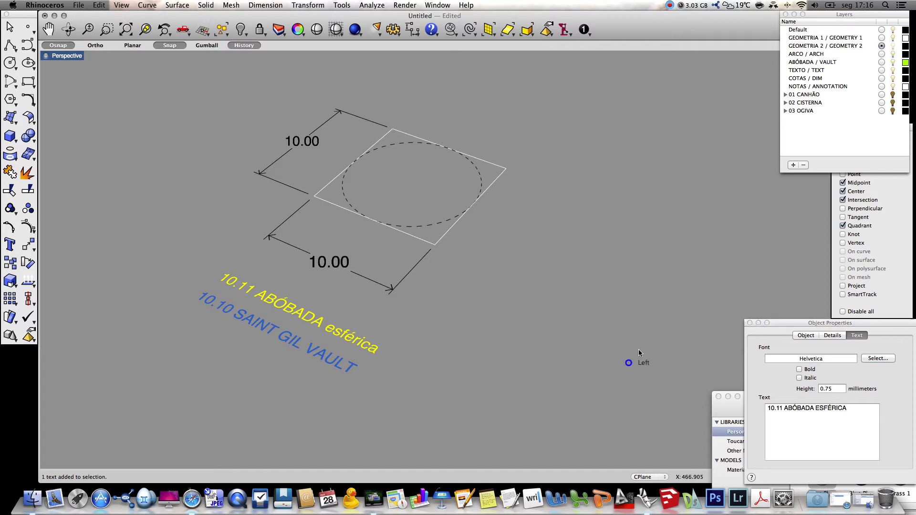
# Change the copied English label to "10.11 SPHERICAL DOME".
pyautogui.click(341, 363)
pyautogui.click(780, 406)
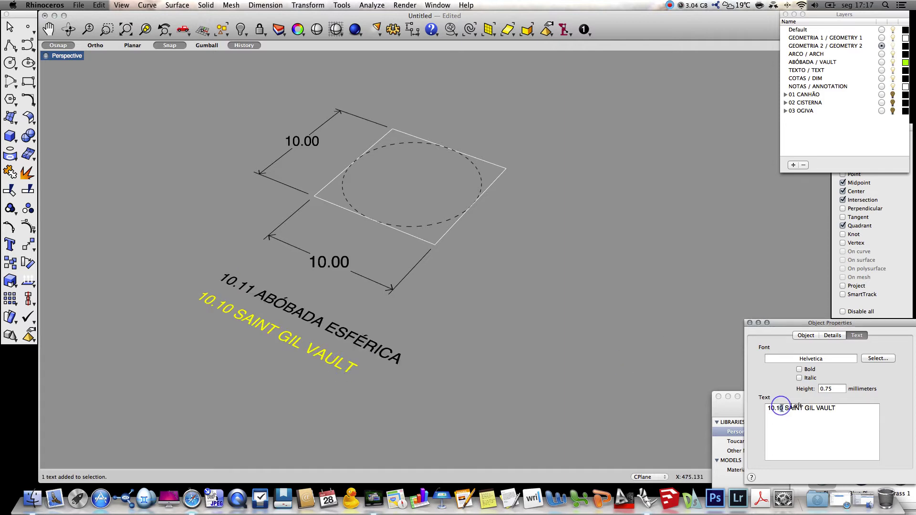
pyautogui.press('BackSpace')
pyautogui.write('1')
pyautogui.moveTo(835, 408); pyautogui.dragTo(784, 408)
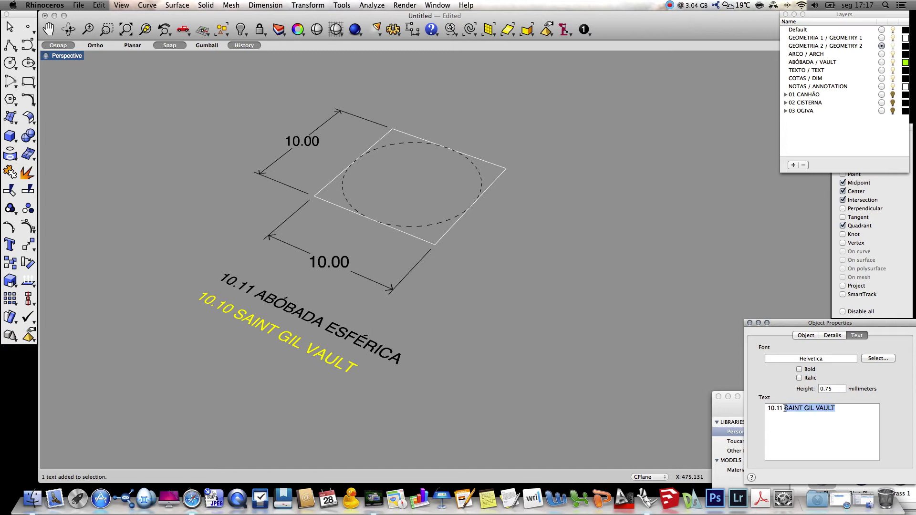
pyautogui.write('SPHERICAL DOME')
pyautogui.click(605, 332)
pyautogui.click(490, 345)
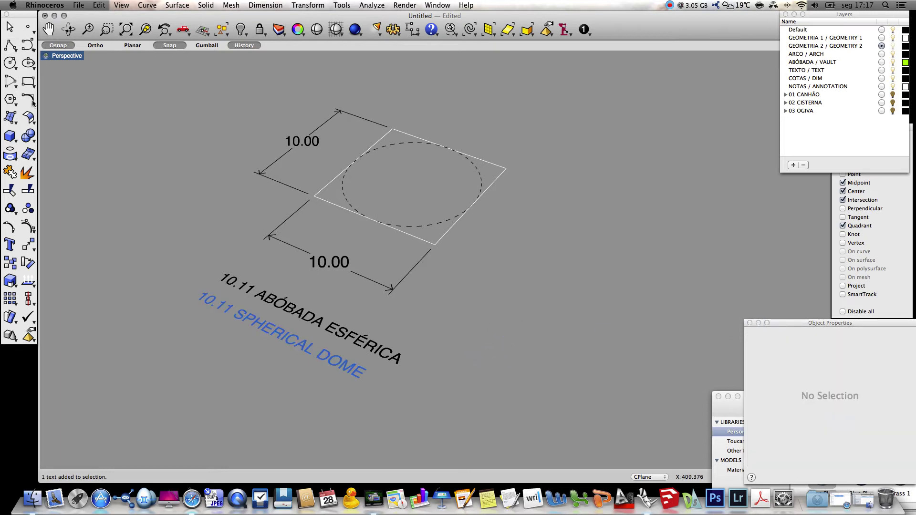
# On layer ABÓBADA / VAULT, create a sphere of radius 5 from the circle's center to the midpoint of the square's side.
pyautogui.click(883, 61)
pyautogui.click(10, 137)
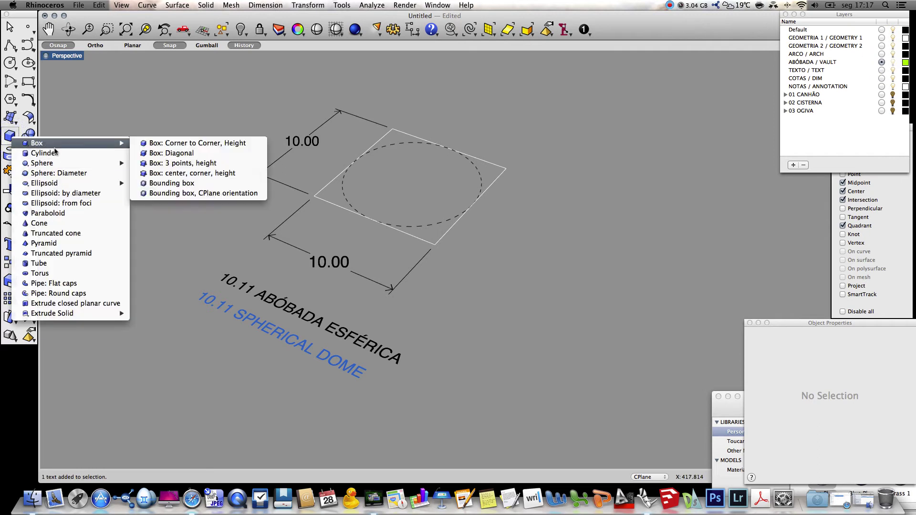
pyautogui.moveTo(56, 164)
pyautogui.click(166, 164)
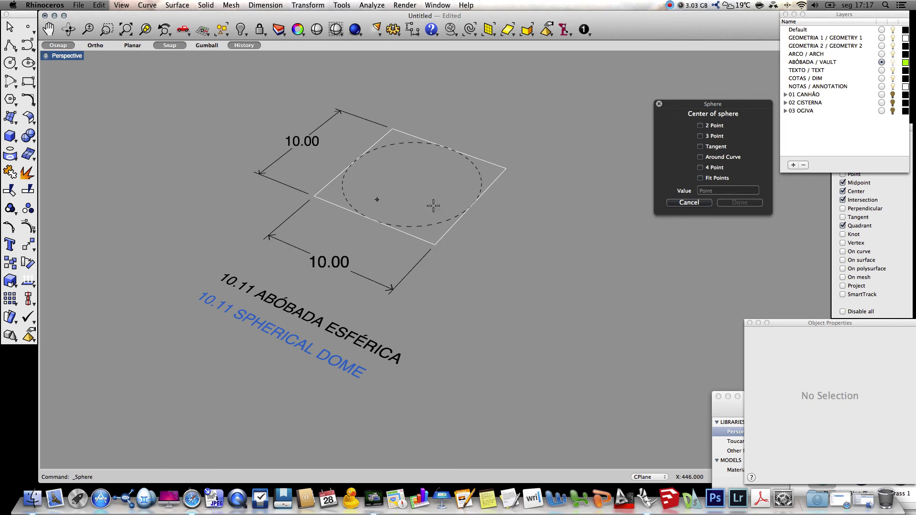
pyautogui.click(454, 219)
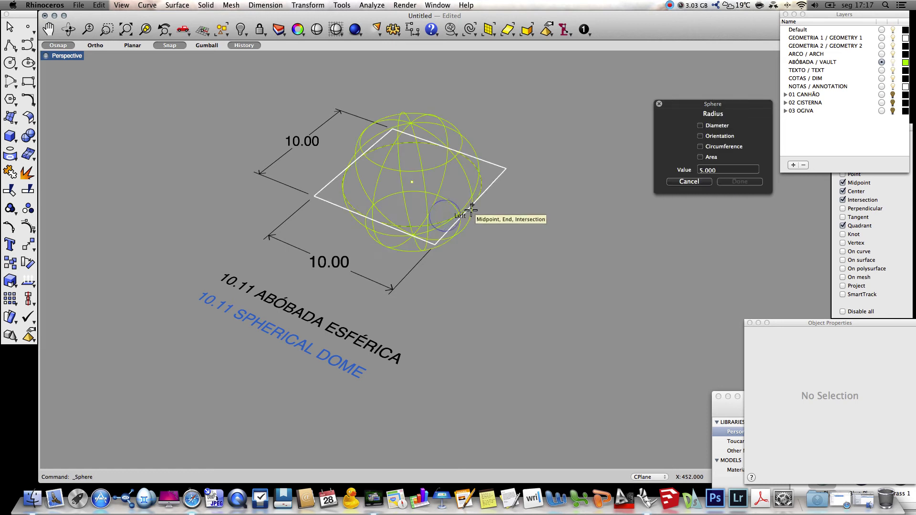
pyautogui.click(471, 210)
# Trim away the lower half of the sphere using the inscribed circle as the cutting object.
pyautogui.write('T')
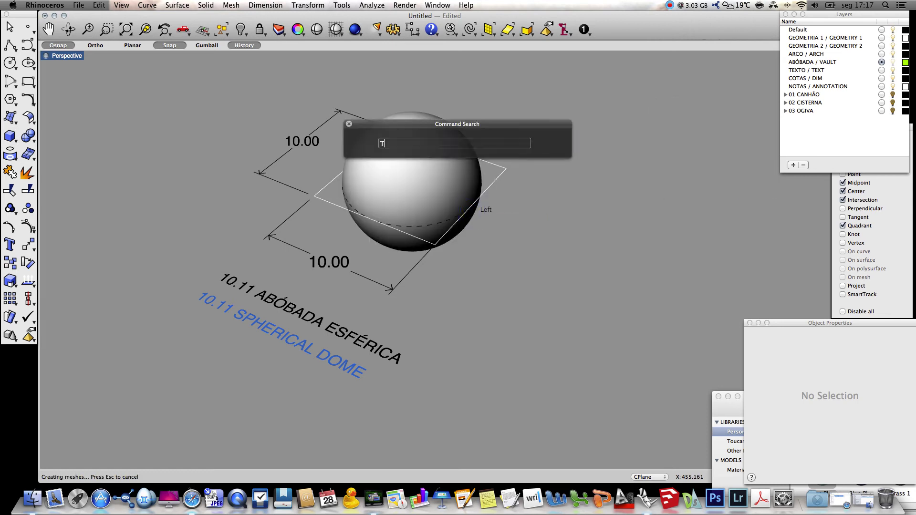
pyautogui.write('riM')
pyautogui.press('Return')
pyautogui.click(425, 219)
pyautogui.press('Return')
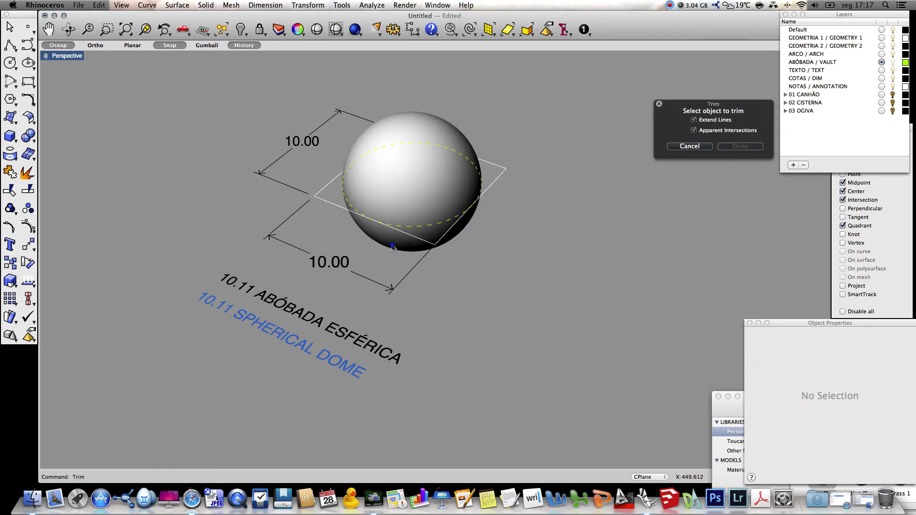
pyautogui.click(392, 246)
pyautogui.press('Return')
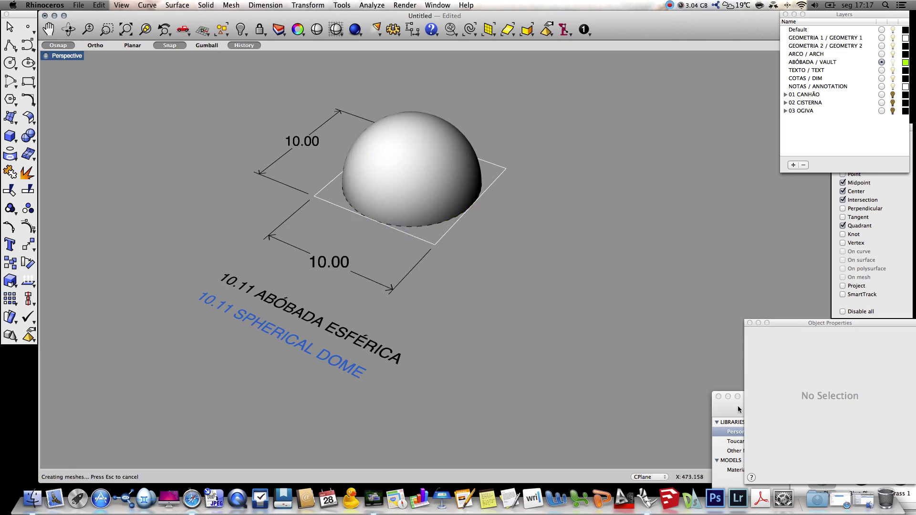
# Apply the Blue Plastic GLASS material from the Toucan Personal Library to the dome.
pyautogui.click(738, 409)
pyautogui.moveTo(819, 473); pyautogui.dragTo(383, 171)
pyautogui.click(610, 294)
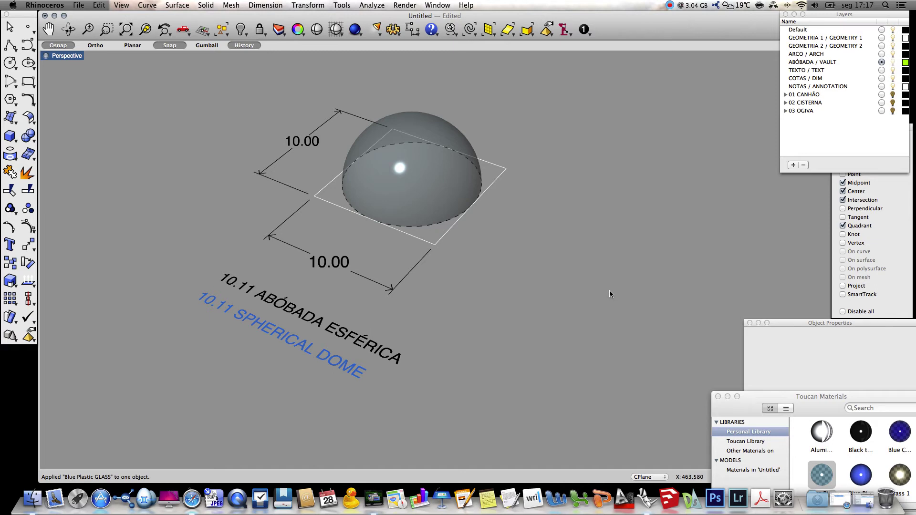
# Copy the complete 10.11 dome example with its square, circle, dimensions and labels to a spot beside the original, in line with the square's front side.
pyautogui.write('copy')
pyautogui.press('Return')
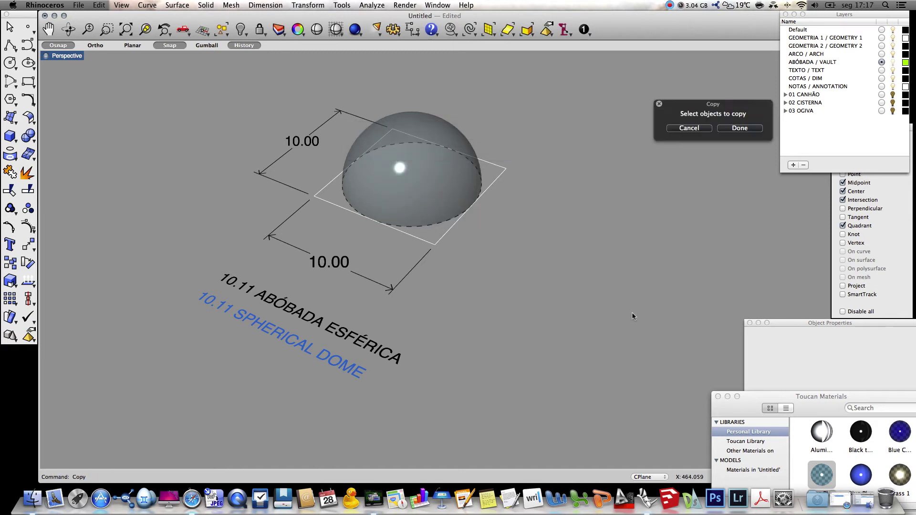
pyautogui.moveTo(547, 413); pyautogui.dragTo(232, 110)
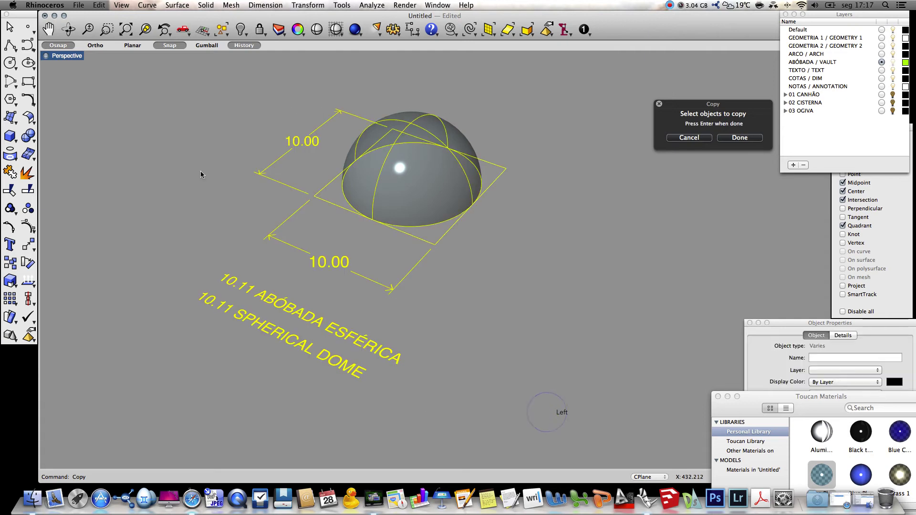
pyautogui.press('Return')
pyautogui.click(314, 196)
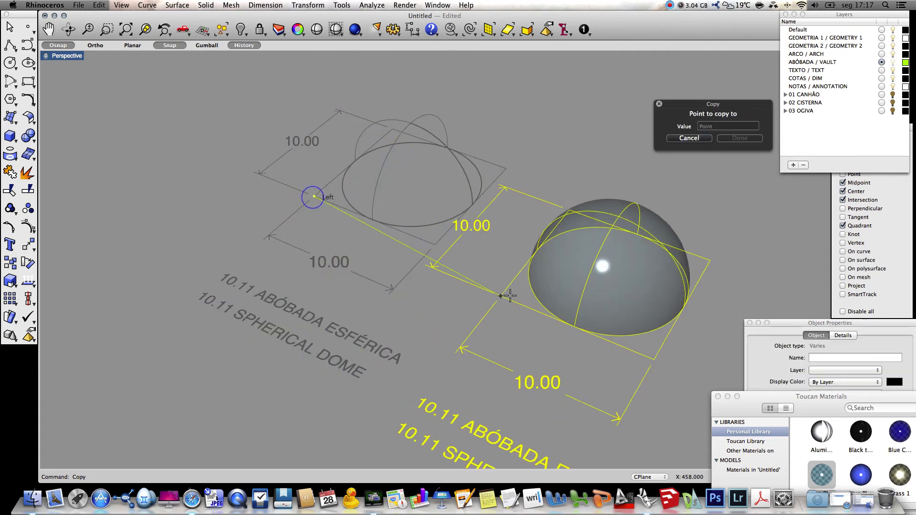
pyautogui.click(588, 308)
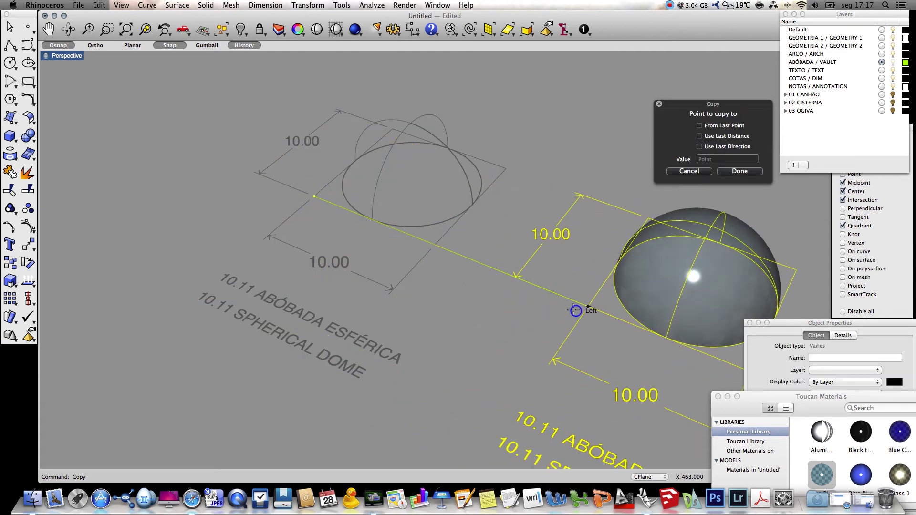
pyautogui.press('Return')
# Delete the dome surface from the copied example.
pyautogui.keyDown('ctrl'); pyautogui.moveTo(491, 246); pyautogui.dragTo(329, 221, button='right'); pyautogui.keyUp('ctrl')
pyautogui.keyDown('ctrl'); pyautogui.moveTo(239, 242); pyautogui.dragTo(405, 252, button='right'); pyautogui.keyUp('ctrl')
pyautogui.click(396, 203)
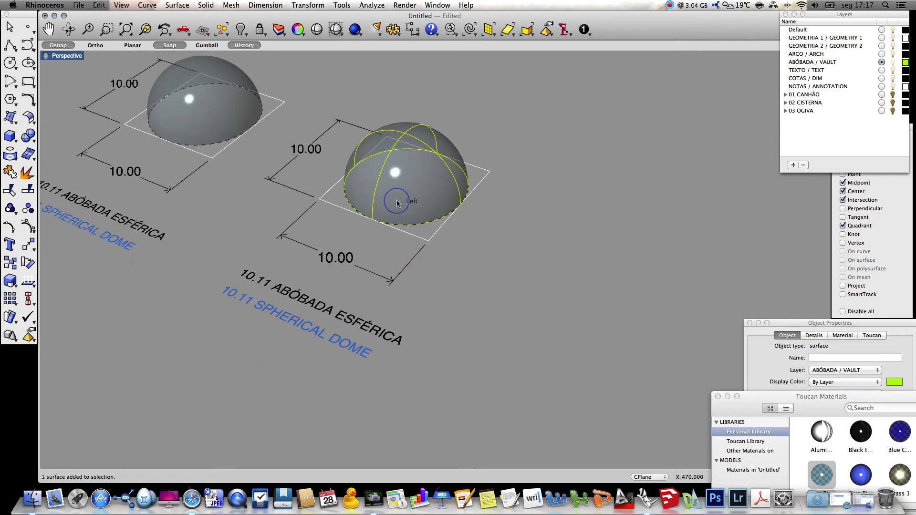
pyautogui.press('Delete')
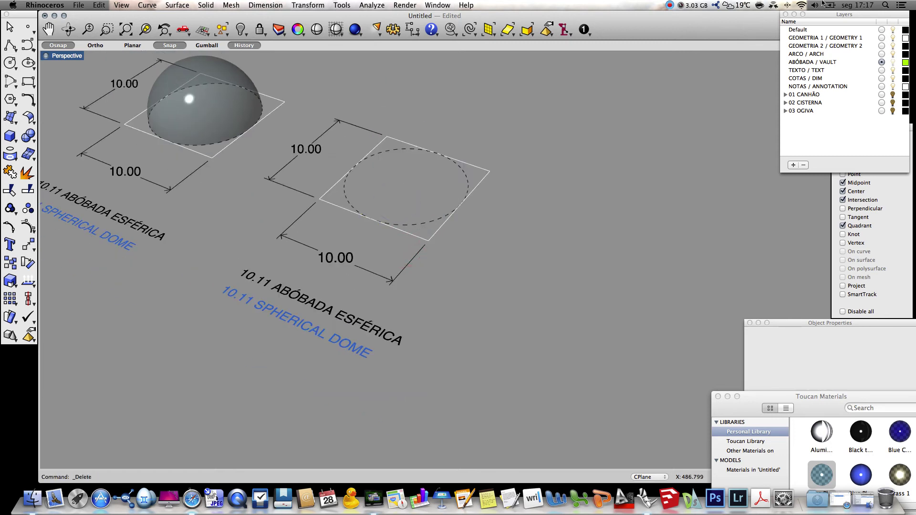
# On layer GEOMETRIA 1 / GEOMETRY 1, draw a rectangle over the back half of the copied square, from its back corner to the opposite side's midpoint.
pyautogui.click(28, 81)
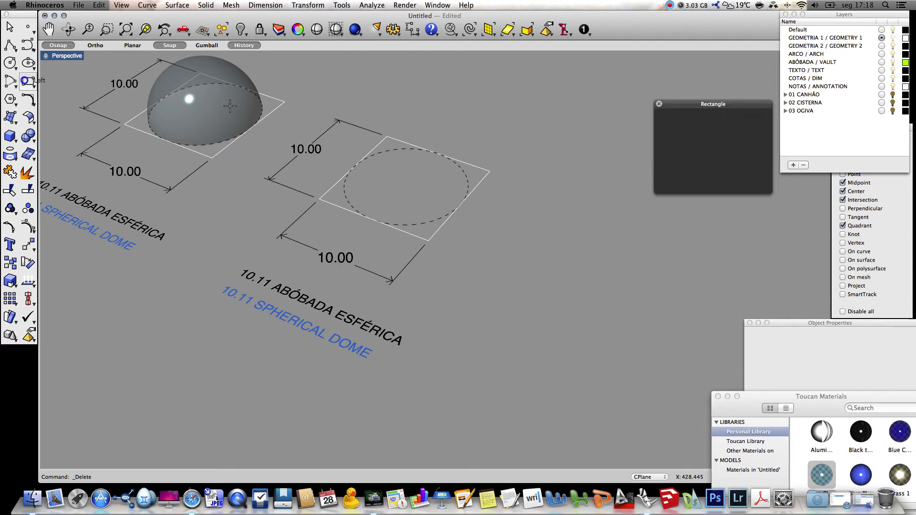
pyautogui.click(387, 137)
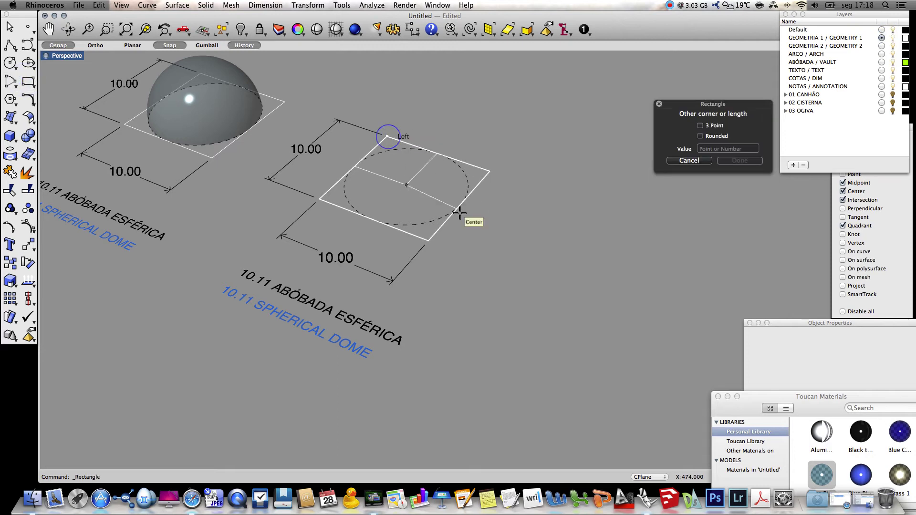
pyautogui.click(459, 210)
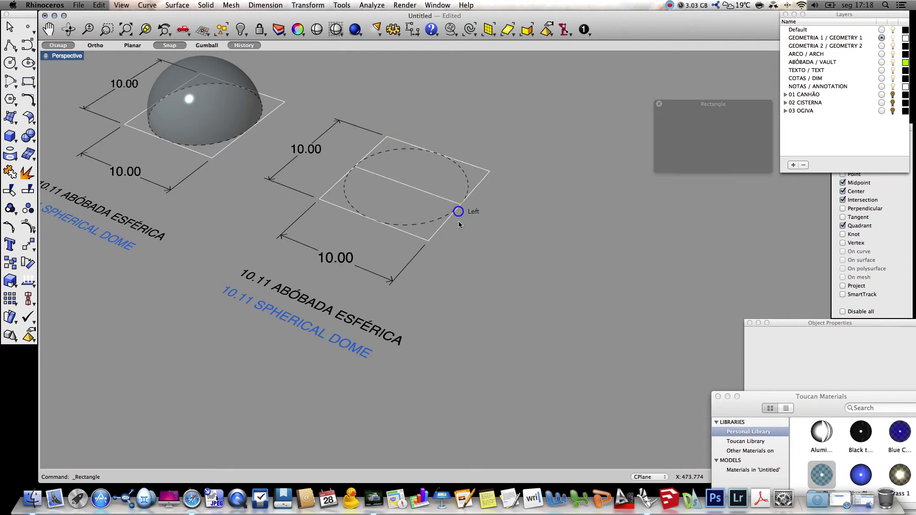
# Replace the copied square's side dimension with one across the half rectangle's short side, on layer COTAS / DIM.
pyautogui.click(316, 150)
pyautogui.press('Delete')
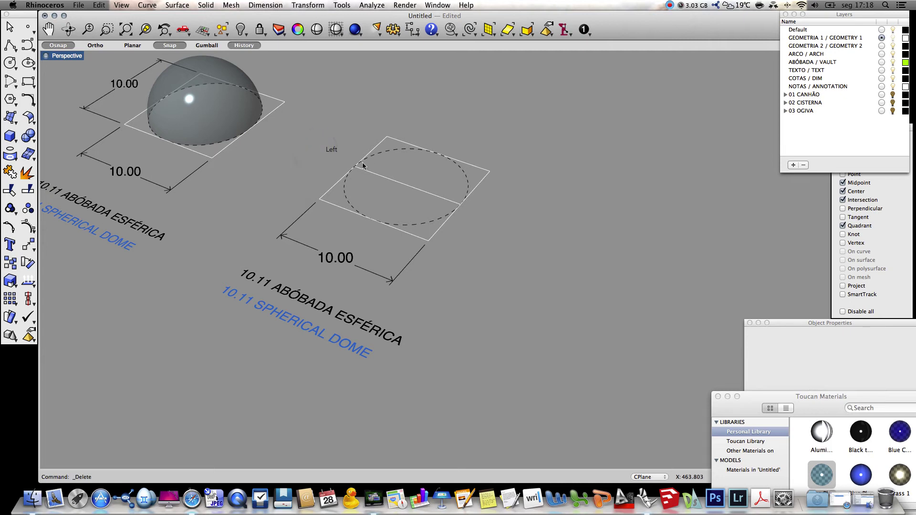
pyautogui.click(881, 79)
pyautogui.write('Dim')
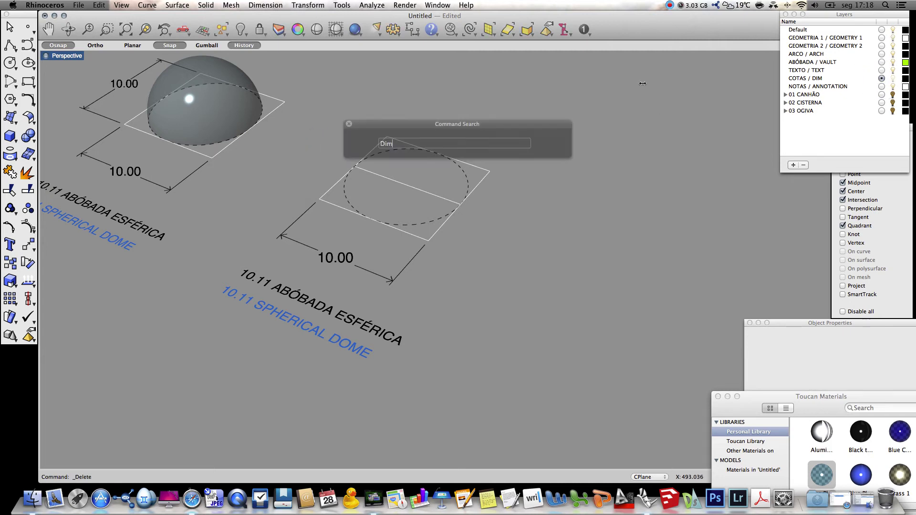
pyautogui.press('Return')
pyautogui.click(387, 136)
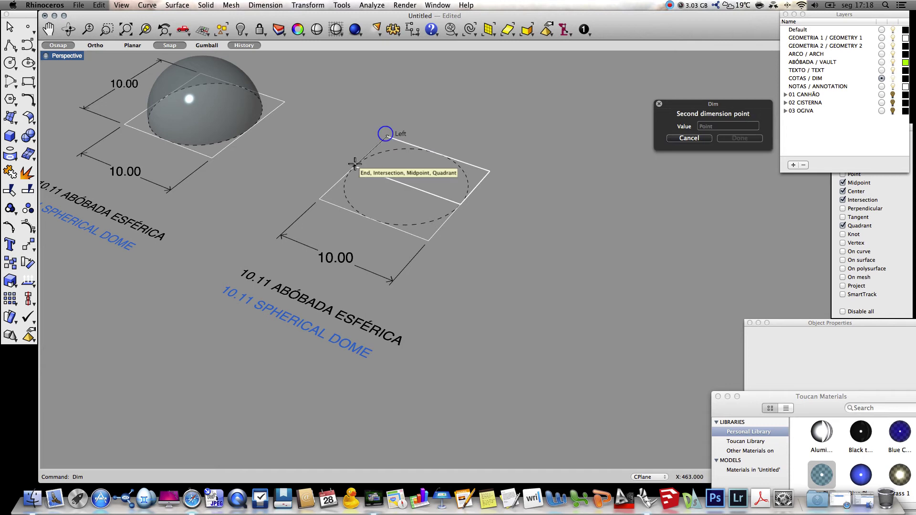
pyautogui.click(354, 163)
pyautogui.click(315, 153)
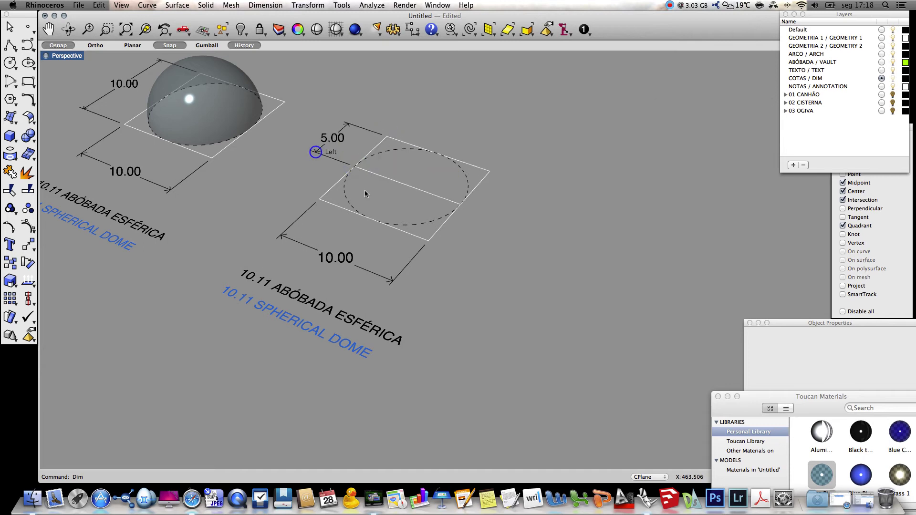
# Trim away the front half of the dashed circle using the half rectangle as the cutting object.
pyautogui.write('Trim')
pyautogui.press('Return')
pyautogui.click(399, 186)
pyautogui.press('Return')
pyautogui.click(419, 222)
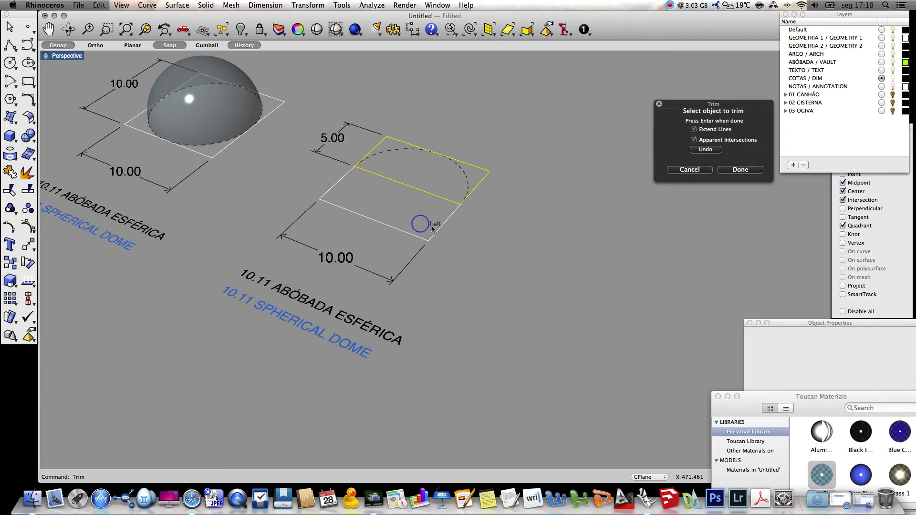
pyautogui.press('Return')
# Delete the copied full square, keeping the half rectangle.
pyautogui.click(443, 231)
pyautogui.press('Delete')
pyautogui.click(402, 239)
pyautogui.press('Delete')
# Change the copied Portuguese label to "10.12 ABÓBADA DE FORNO".
pyautogui.click(306, 302)
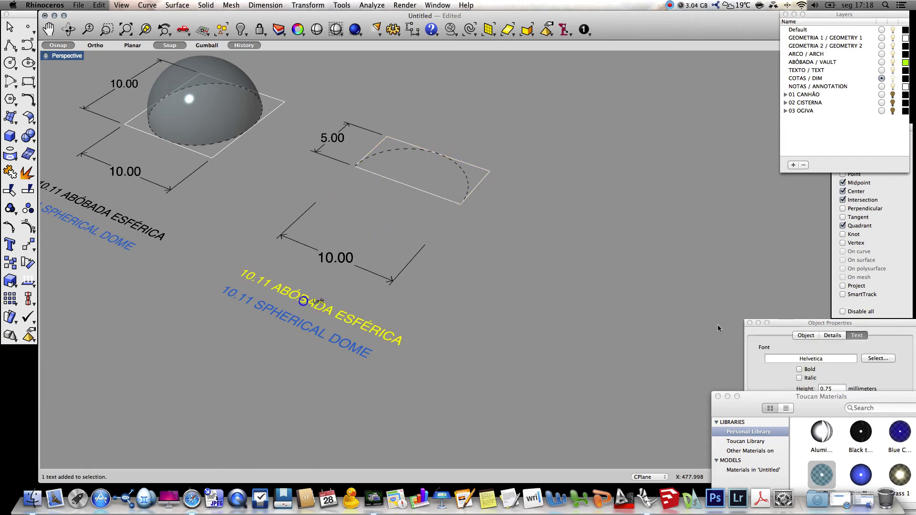
pyautogui.click(820, 323)
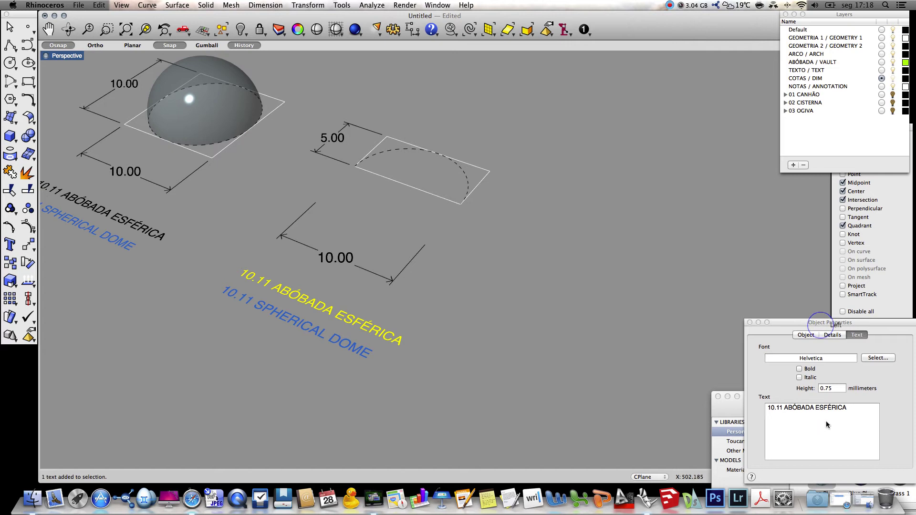
pyautogui.click(781, 409)
pyautogui.press('BackSpace')
pyautogui.write('2')
pyautogui.moveTo(848, 409); pyautogui.dragTo(817, 409)
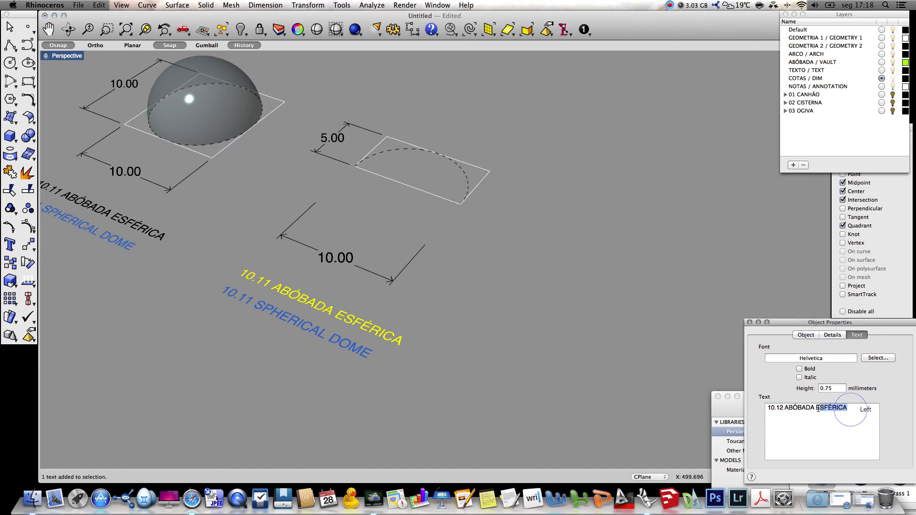
pyautogui.write('DE FORNO')
pyautogui.click(640, 388)
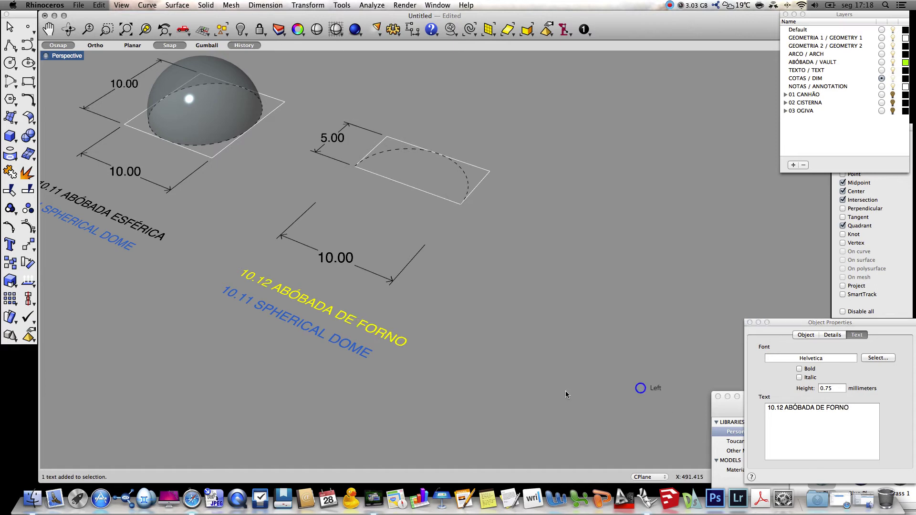
# Change the copied English label to "10.12 SEMI SPHERICAL VAULT".
pyautogui.click(320, 336)
pyautogui.click(784, 409)
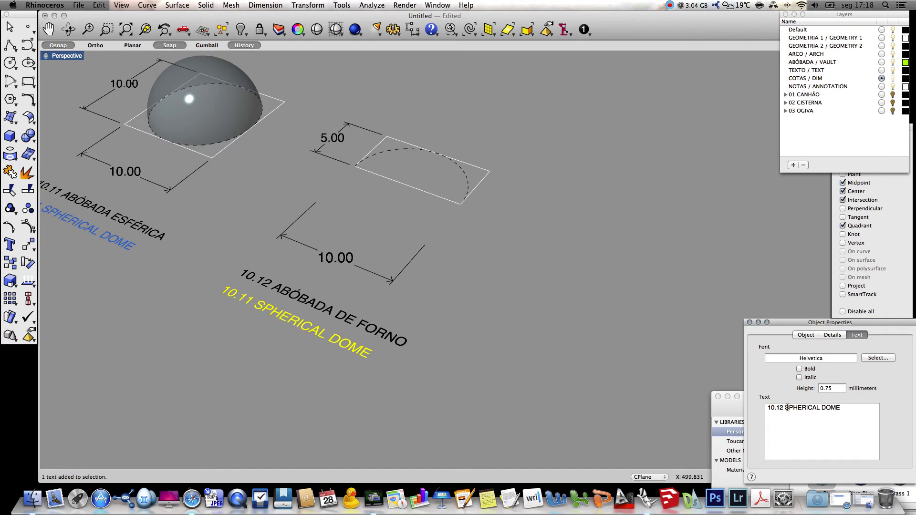
pyautogui.write('SEMI')
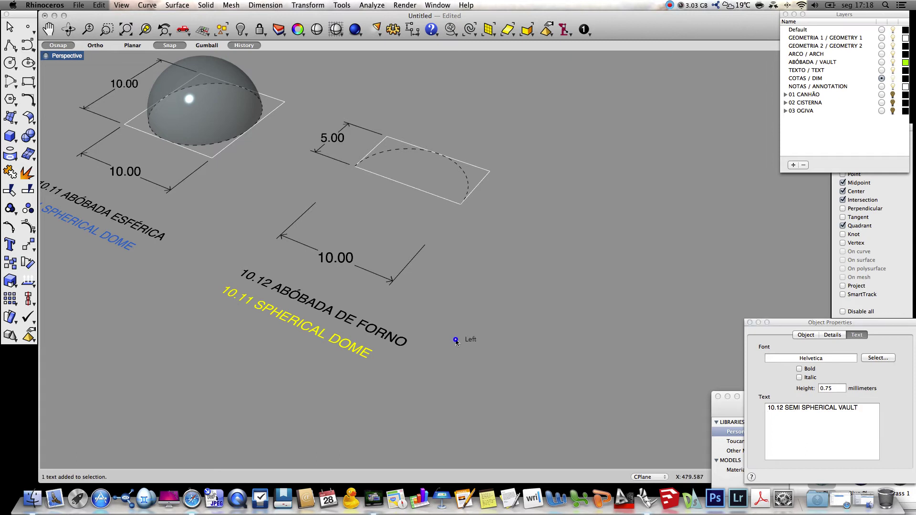
pyautogui.click(537, 353)
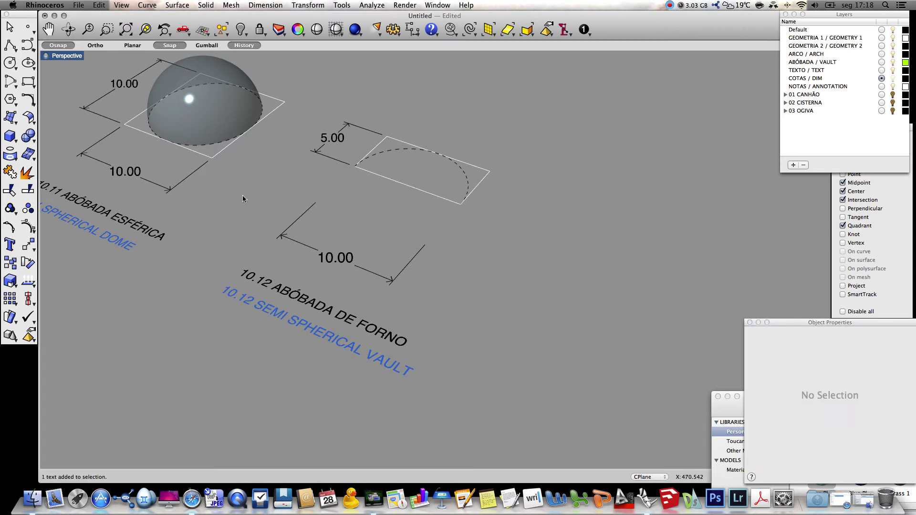
# On layer ARCO / ARCH, draw a vertical line of length 10 upward from each front corner of the half rectangle.
pyautogui.keyDown('shift'); pyautogui.moveTo(485, 258); pyautogui.dragTo(485, 312, button='right'); pyautogui.keyUp('shift')
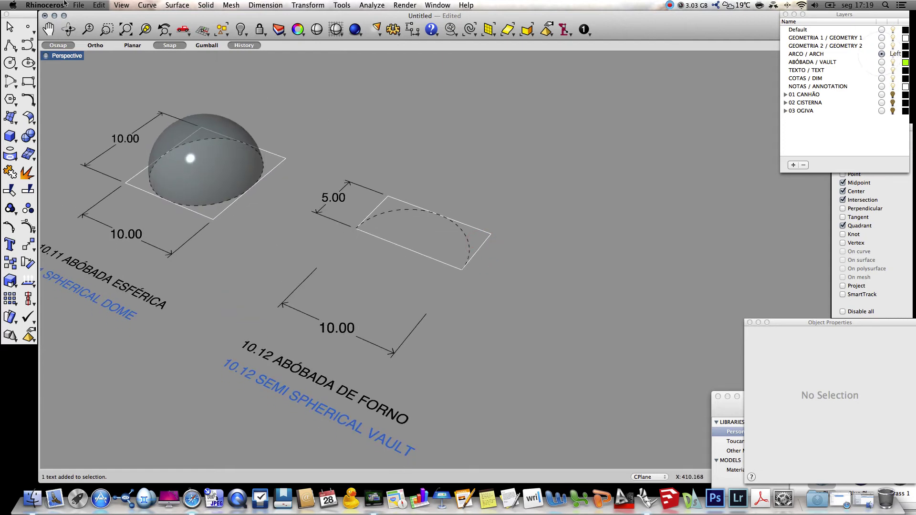
pyautogui.click(151, 6)
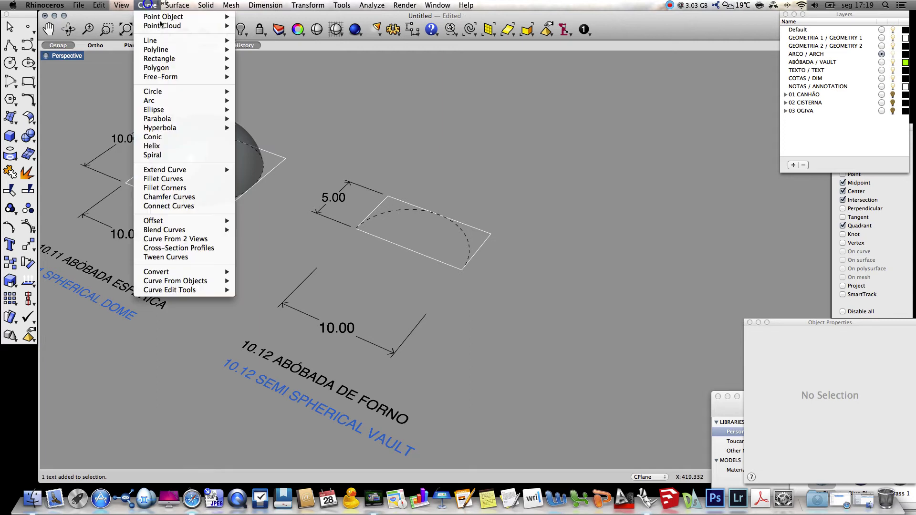
pyautogui.moveTo(181, 40)
pyautogui.click(303, 152)
pyautogui.click(356, 229)
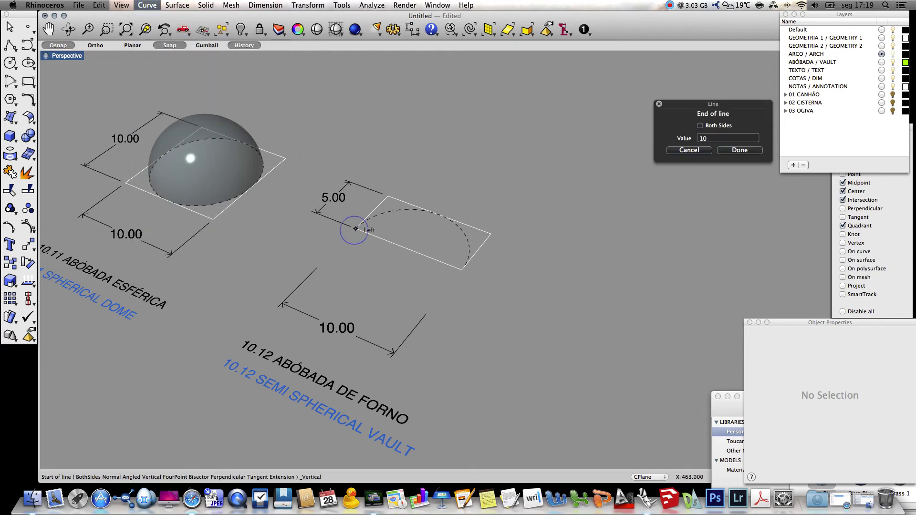
pyautogui.click(351, 142)
pyautogui.press('Return')
pyautogui.click(462, 270)
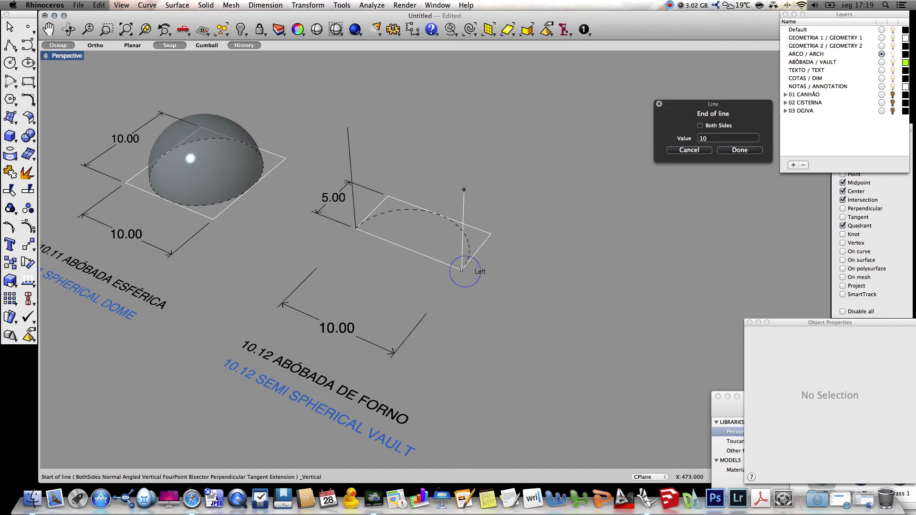
pyautogui.click(460, 138)
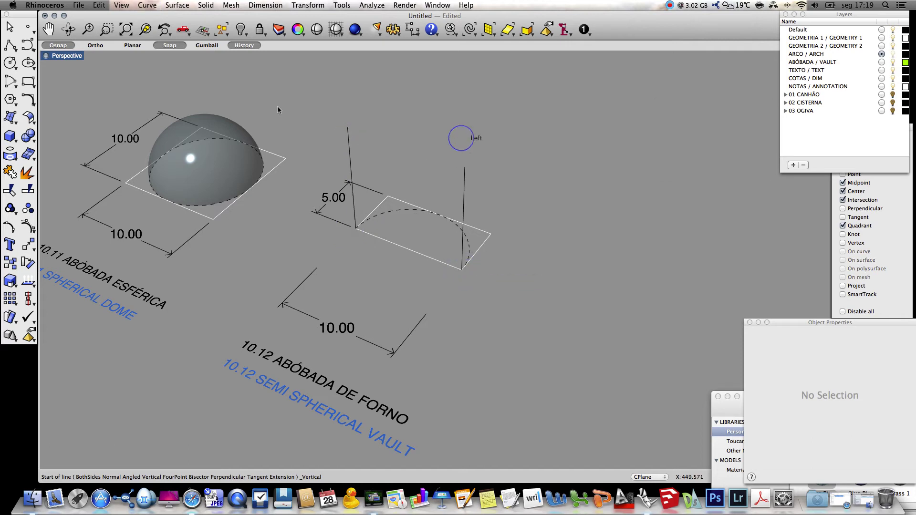
# Draw a vertical circle whose diameter spans the top ends of the two vertical lines.
pyautogui.click(10, 63)
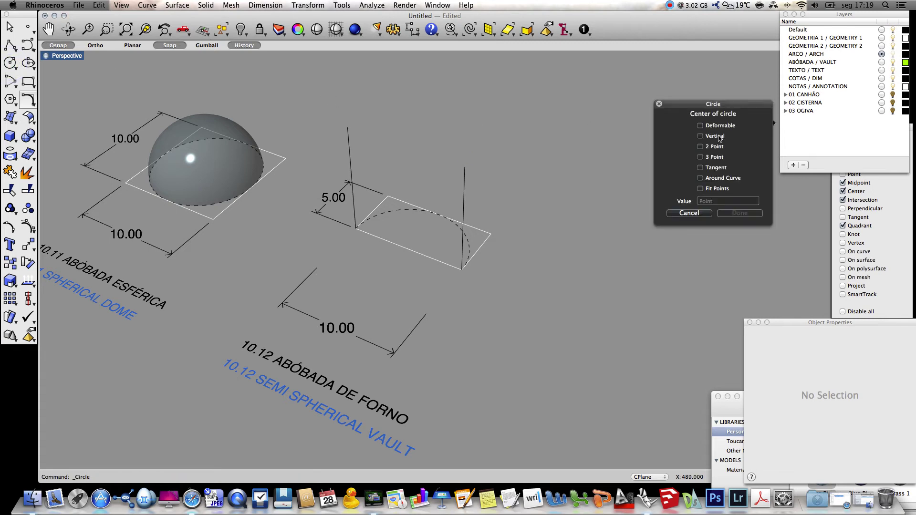
pyautogui.click(718, 136)
pyautogui.click(347, 127)
pyautogui.click(465, 167)
# Try to trim the circle's lower part using one vertical line as the cutting object, and undo the trim.
pyautogui.press('space')
pyautogui.write('trim')
pyautogui.press('Return')
pyautogui.click(462, 198)
pyautogui.press('Return')
pyautogui.click(451, 196)
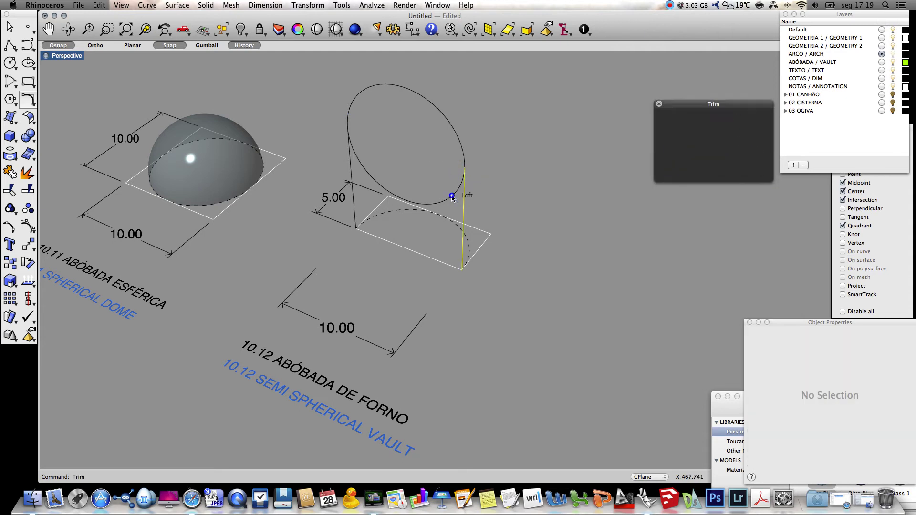
pyautogui.press('Return')
pyautogui.write('undo')
pyautogui.press('Return')
pyautogui.click(479, 196)
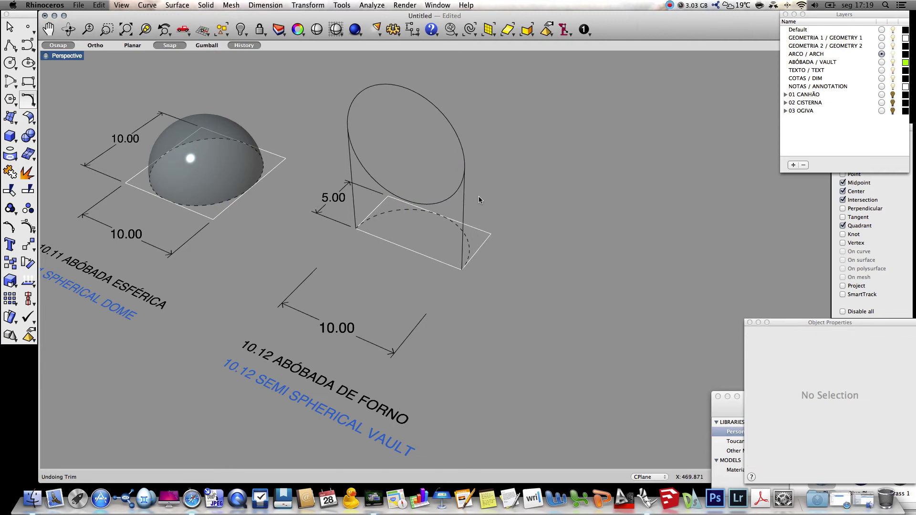
# On layer GEOMETRIA 1 / GEOMETRY 1, draw a straight polyline connecting the top ends of the two vertical lines.
pyautogui.click(882, 38)
pyautogui.click(9, 44)
pyautogui.click(347, 127)
pyautogui.click(462, 166)
pyautogui.press('Return')
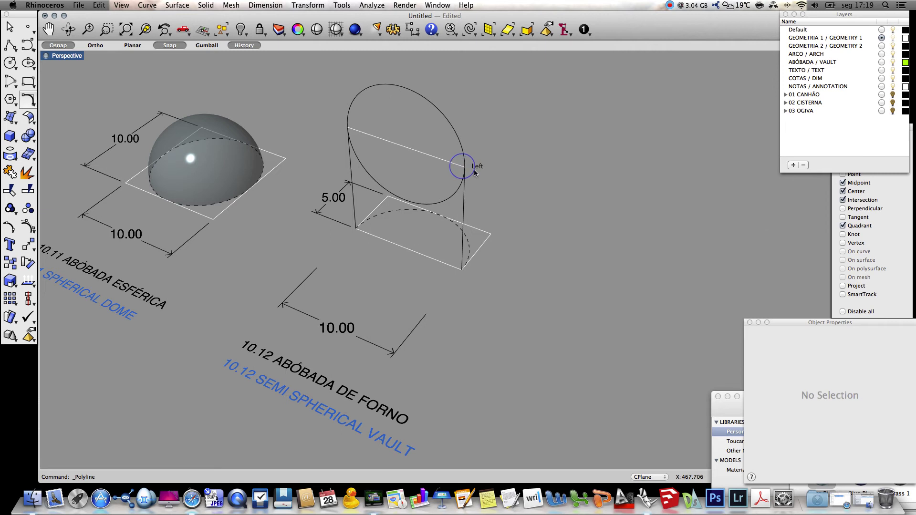
# Trim away the lower half of the vertical circle using the connecting line as the cutting object.
pyautogui.write('trim')
pyautogui.press('Return')
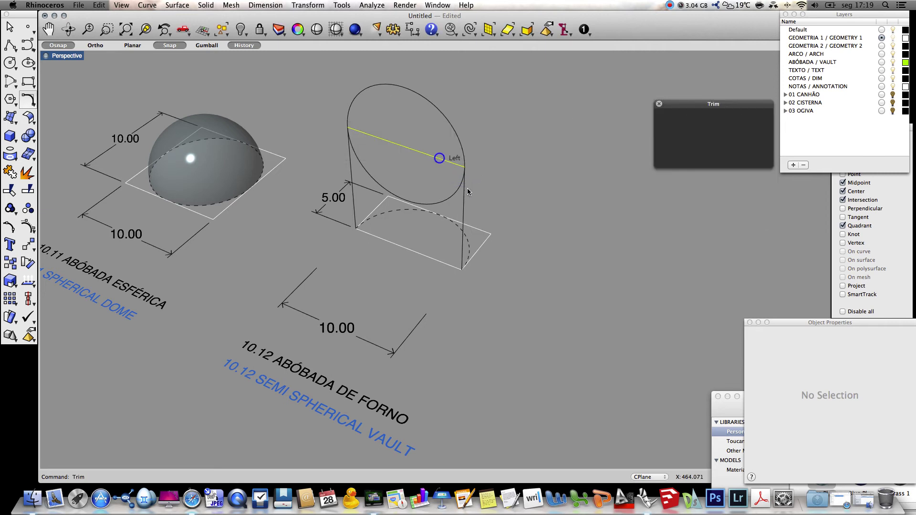
pyautogui.click(446, 195)
pyautogui.press('Return')
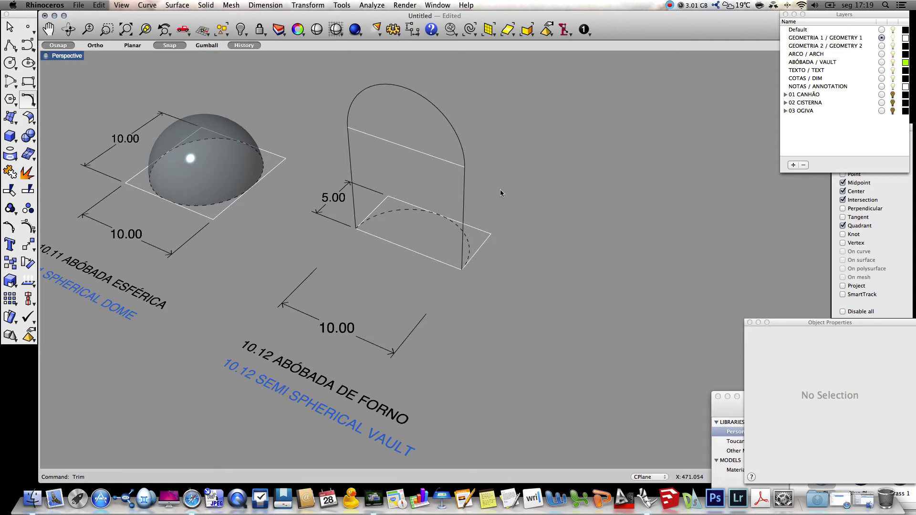
# Copy the dashed semicircle from the rectangle's front corner up to the top end of the vertical line.
pyautogui.write('Copy')
pyautogui.press('Return')
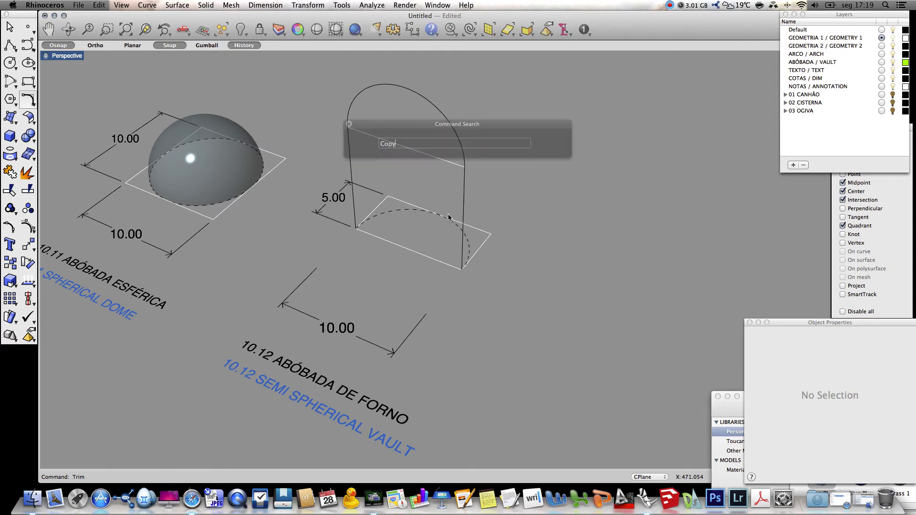
pyautogui.click(457, 229)
pyautogui.press('Return')
pyautogui.click(461, 269)
pyautogui.click(464, 168)
pyautogui.press('Return')
# Move the copied upper semicircle to layer ARCO / ARCH.
pyautogui.click(472, 157)
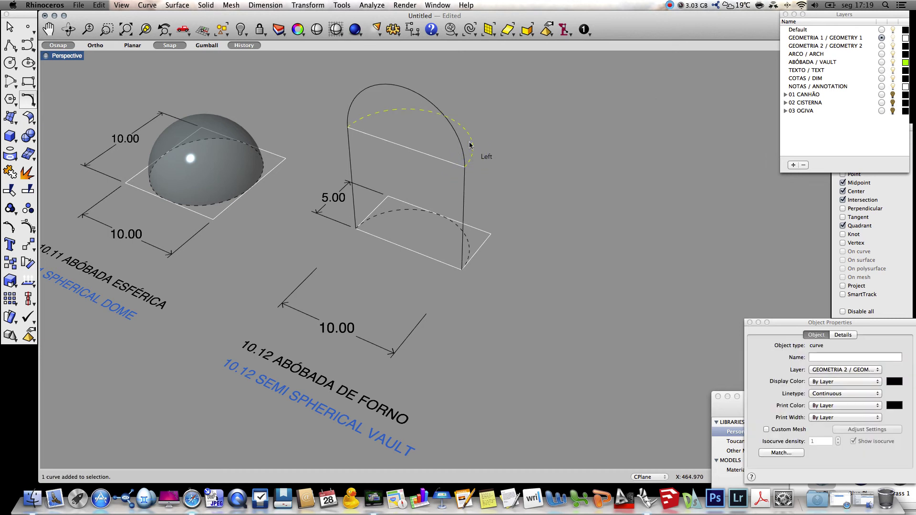
pyautogui.click(840, 370)
pyautogui.click(839, 377)
pyautogui.click(511, 276)
pyautogui.click(416, 90)
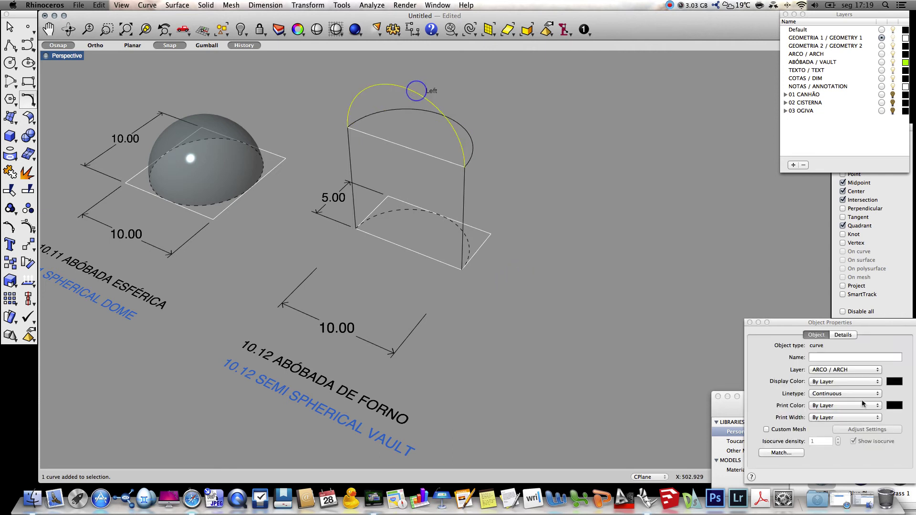
# On layer ABÓBADA / VAULT, extrude the dashed base semicircle up to the top end of the vertical line and apply the Blue Plastic GLASS material.
pyautogui.click(521, 223)
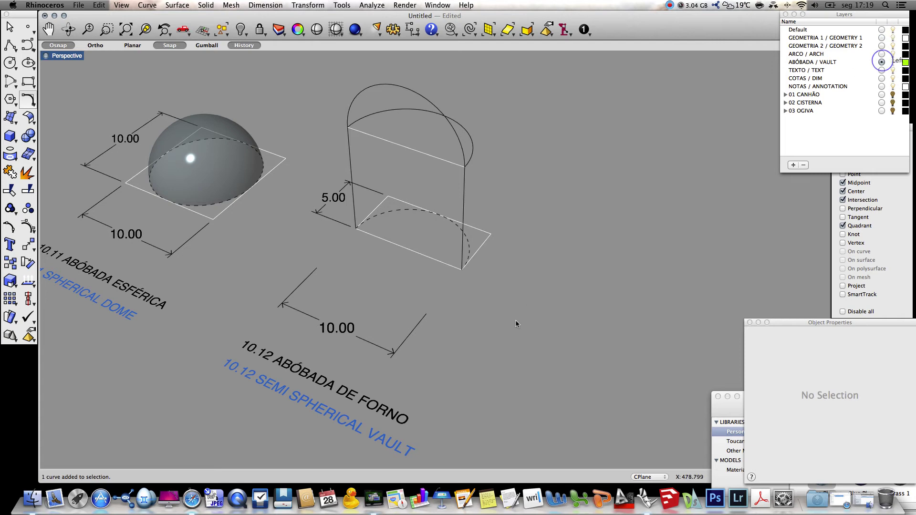
pyautogui.write('ExtrudeCrv')
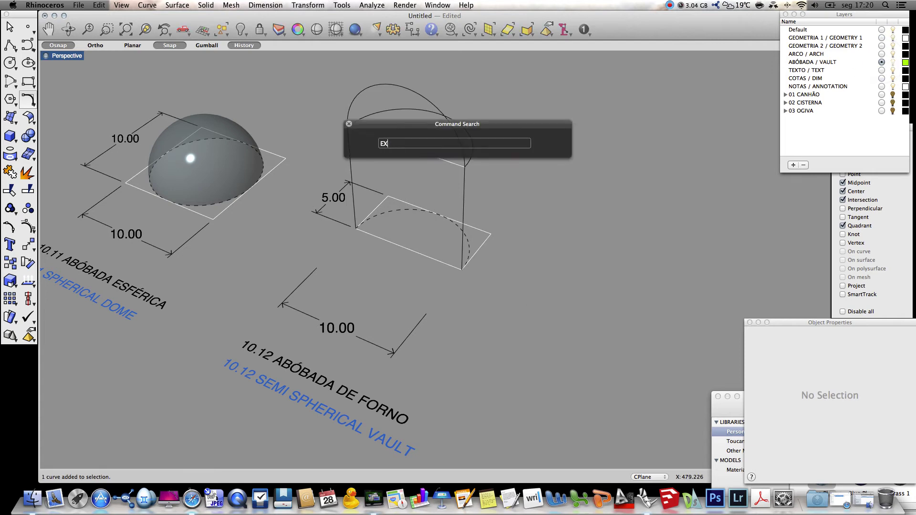
pyautogui.press('Return')
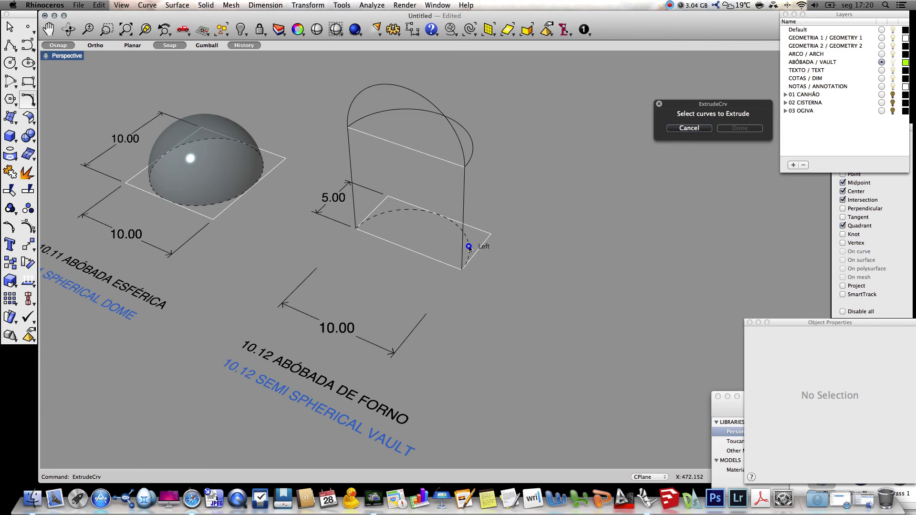
pyautogui.click(469, 247)
pyautogui.press('Return')
pyautogui.click(466, 169)
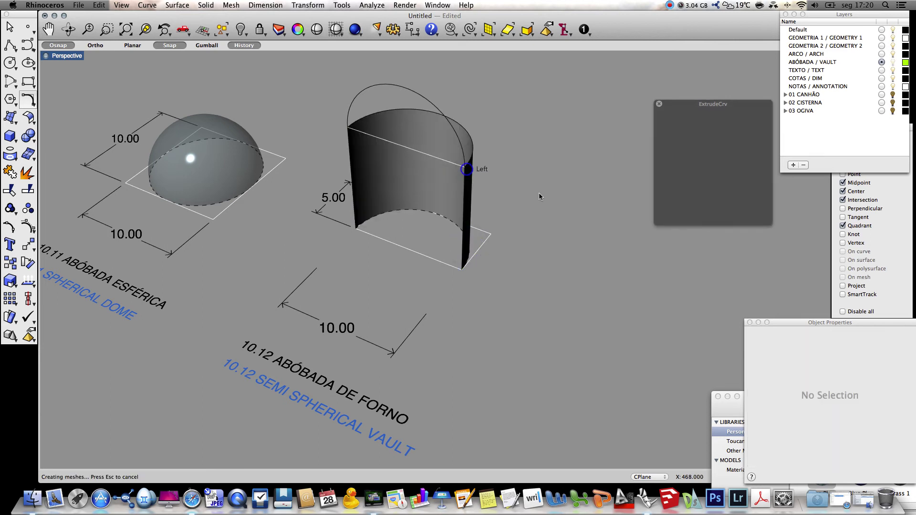
pyautogui.moveTo(860, 475); pyautogui.dragTo(404, 184)
pyautogui.click(518, 145)
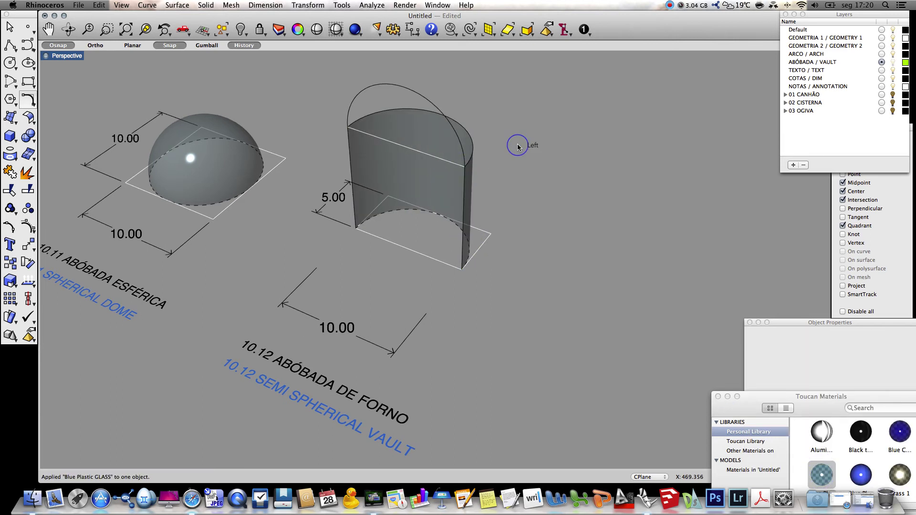
# Revolve the upper horizontal semicircle about the line joining its ends up to the vertical arch, and apply the Blue Plastic GLASS material.
pyautogui.write('Revolve')
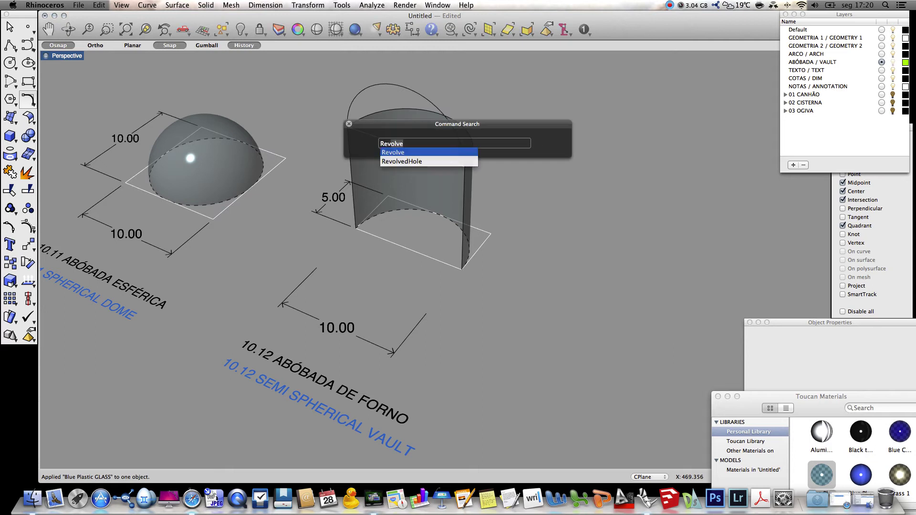
pyautogui.press('Return')
pyautogui.click(456, 125)
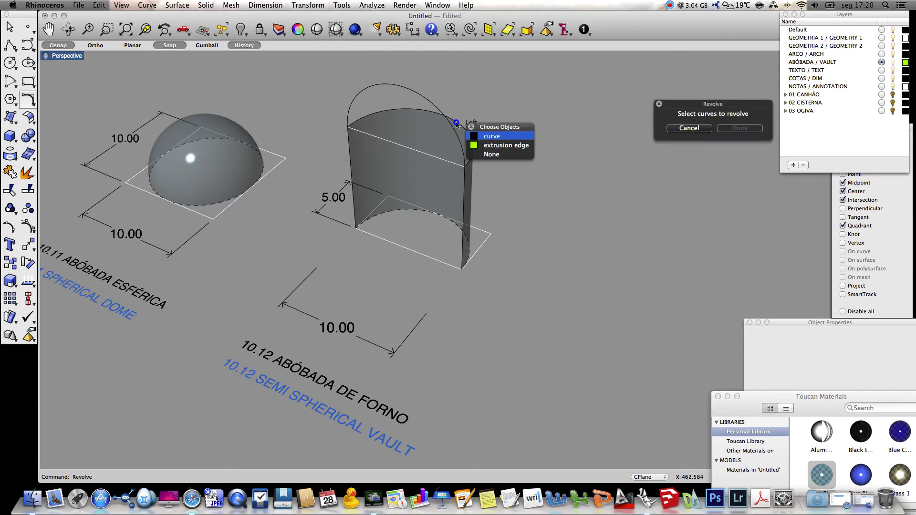
pyautogui.click(501, 139)
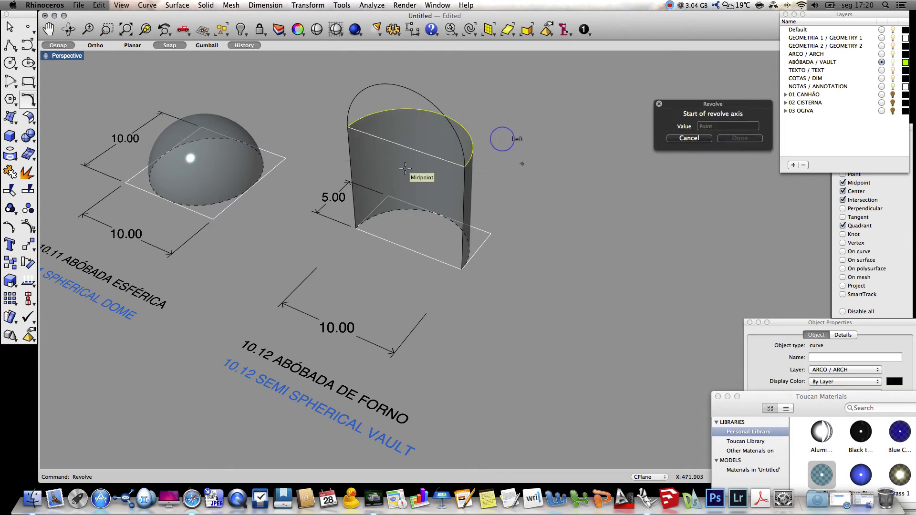
pyautogui.click(348, 127)
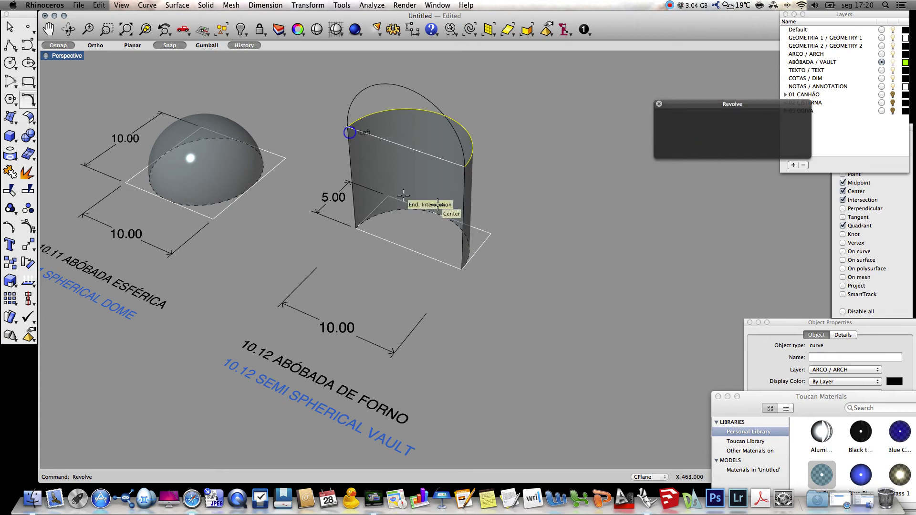
pyautogui.click(464, 167)
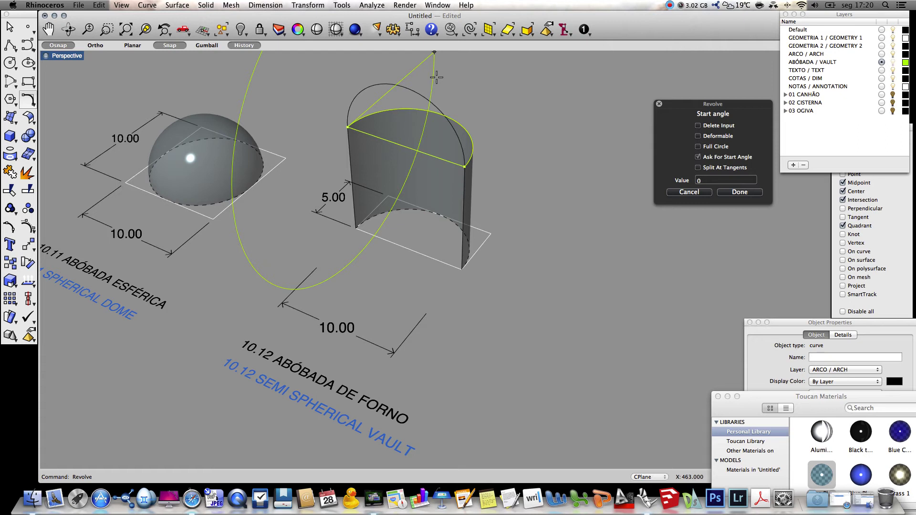
pyautogui.click(431, 75)
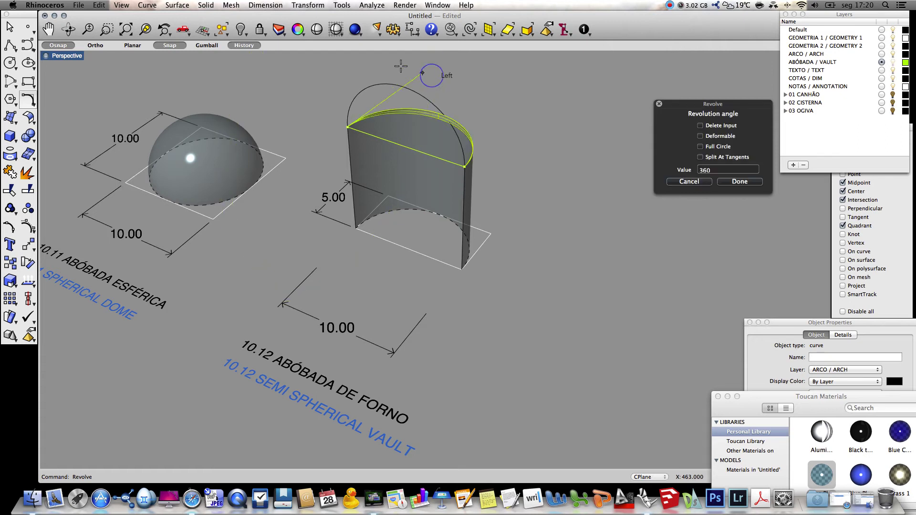
pyautogui.click(342, 72)
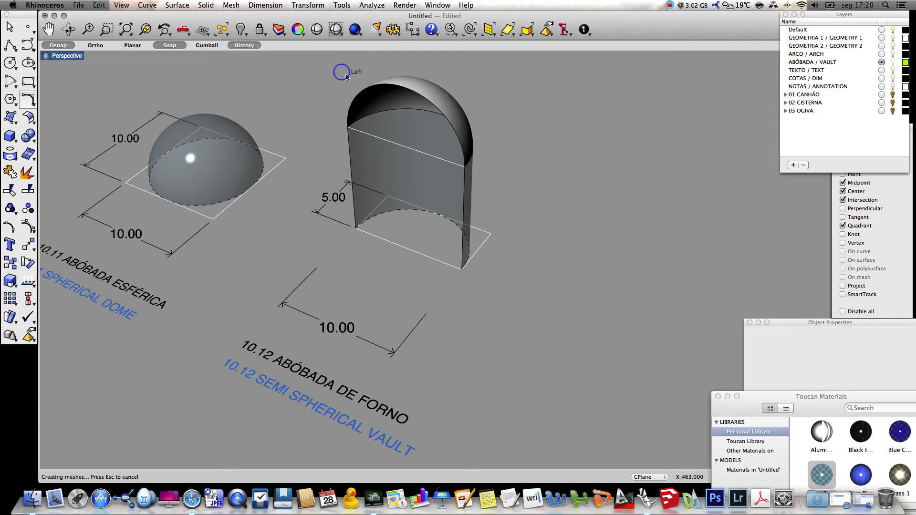
pyautogui.moveTo(823, 473); pyautogui.dragTo(416, 133)
# Join the extruded curved wall and the revolved quarter-sphere surface of the 10.12 vault.
pyautogui.click(417, 130)
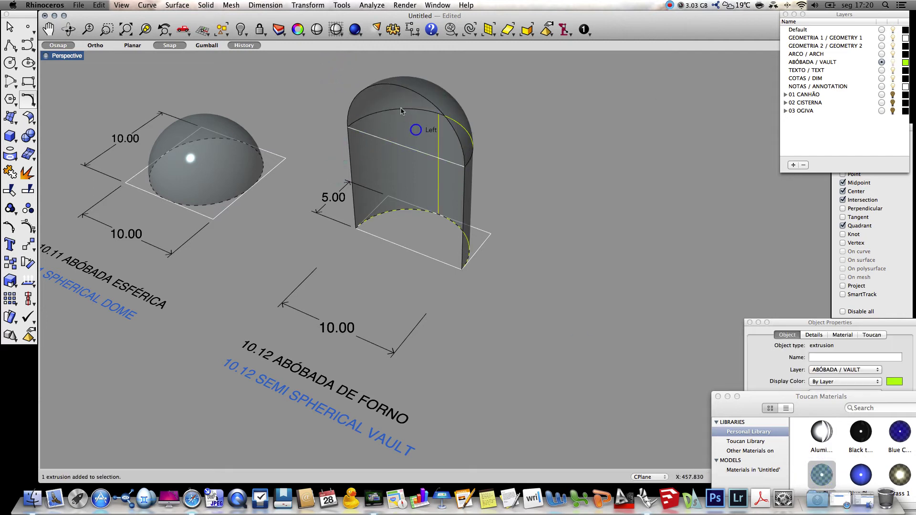
pyautogui.keyDown('shift'); pyautogui.click(400, 100); pyautogui.keyUp('shift')
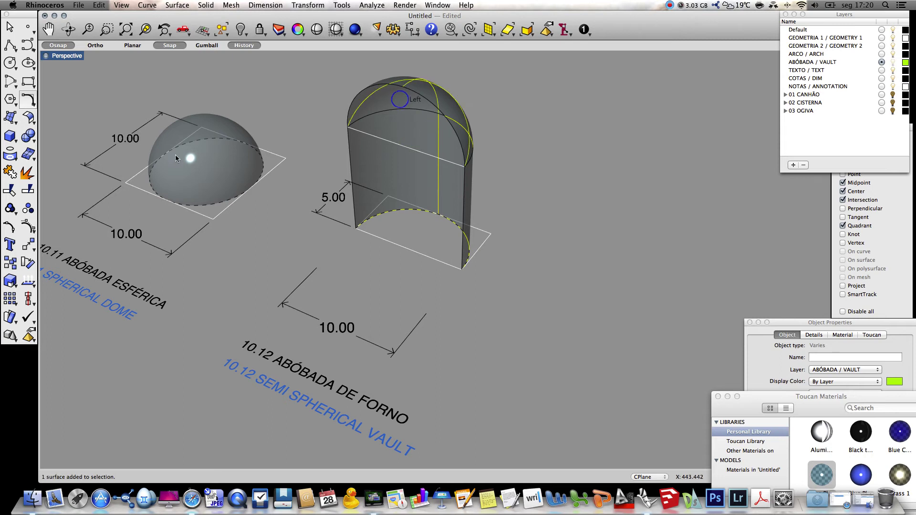
pyautogui.click(10, 172)
pyautogui.click(538, 165)
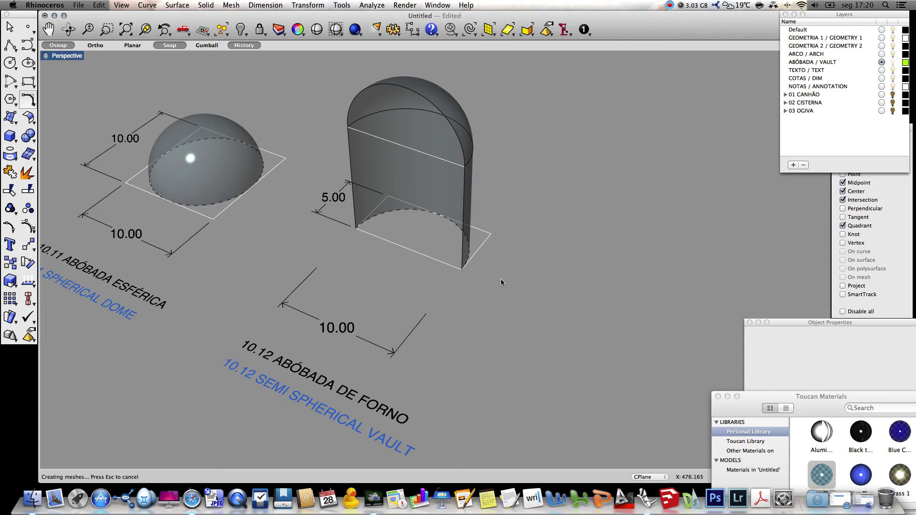
# Copy the complete 10.11 dome with its square, dimensions and labels to the free area beyond the 10.12 vault.
pyautogui.keyDown('ctrl'); pyautogui.moveTo(260, 232); pyautogui.dragTo(267, 251, button='right'); pyautogui.keyUp('ctrl')
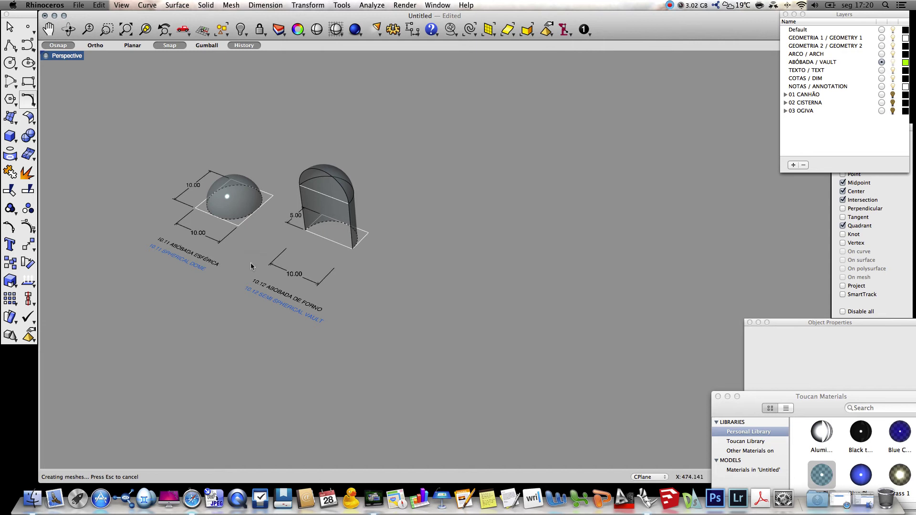
pyautogui.write('copy')
pyautogui.press('Return')
pyautogui.moveTo(153, 167); pyautogui.dragTo(213, 298)
pyautogui.press('Return')
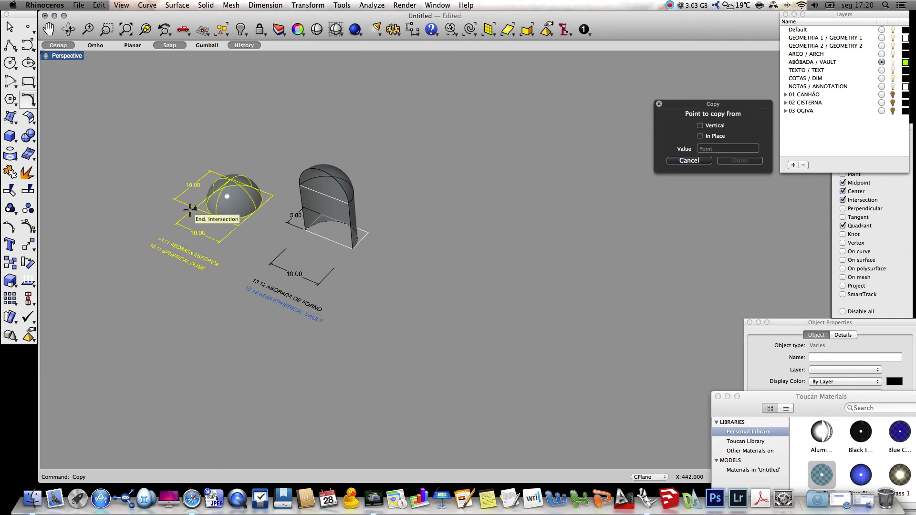
pyautogui.click(191, 209)
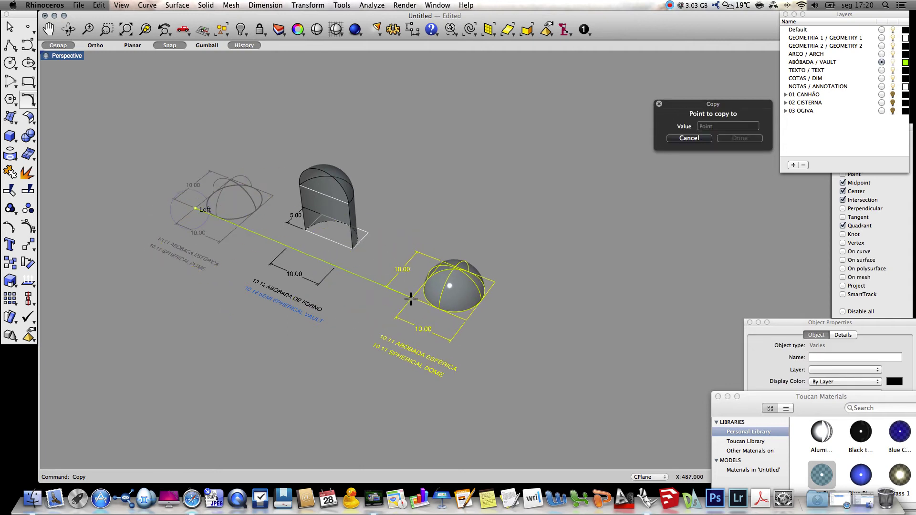
pyautogui.click(412, 300)
pyautogui.press('Return')
# Delete the dome surface and its dashed base circle from the new copy.
pyautogui.click(453, 294)
pyautogui.press('Delete')
pyautogui.click(459, 309)
pyautogui.press('Delete')
# Change the copied black Portuguese label to "10.13 ABÓBADA DE VELA".
pyautogui.moveTo(489, 408)
pyautogui.mouseDown(button='right')
pyautogui.moveTo(472, 376)
pyautogui.moveTo(477, 396)
pyautogui.mouseUp(button='right')
pyautogui.click(407, 318)
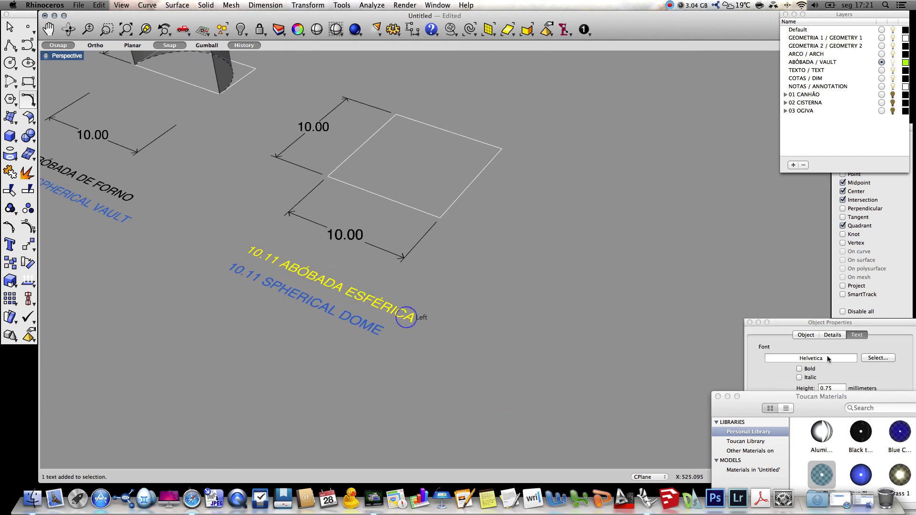
pyautogui.click(773, 328)
pyautogui.moveTo(816, 409); pyautogui.dragTo(854, 409)
pyautogui.write('DA DE VELA')
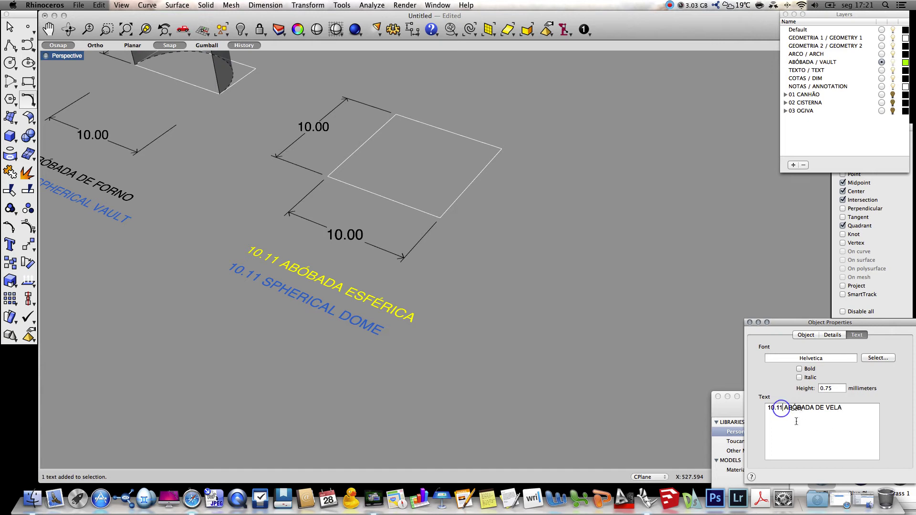
pyautogui.press('BackSpace')
pyautogui.press('BackSpace')
pyautogui.write('3')
pyautogui.click(532, 399)
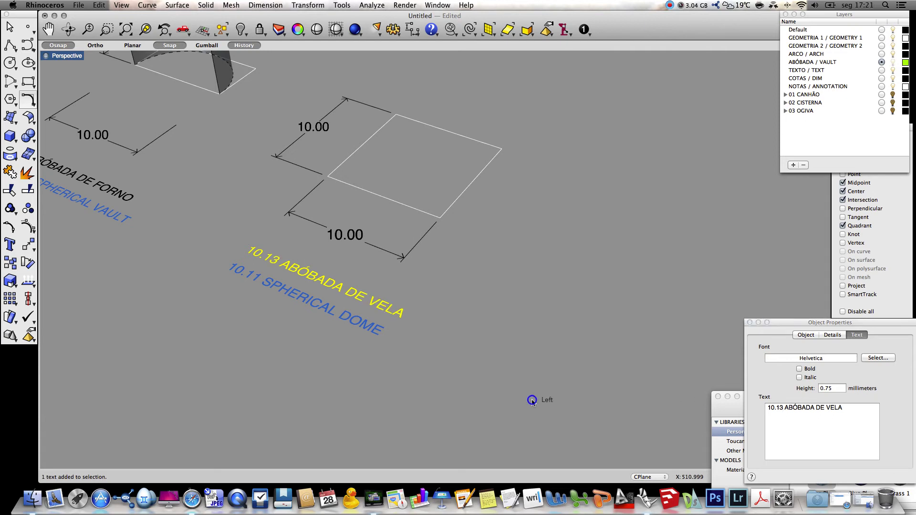
# Change the copied blue English label to "10.13 GUASTAVINO VAULT".
pyautogui.click(117, 200)
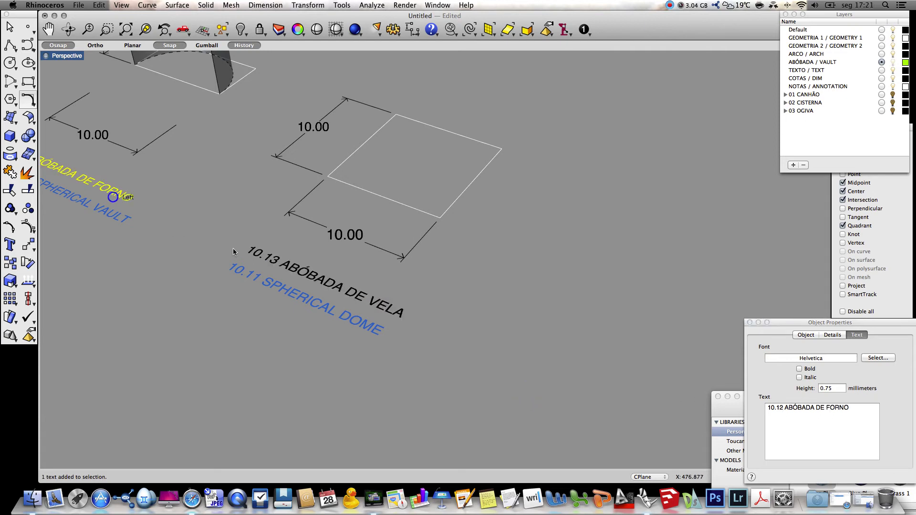
pyautogui.click(412, 372)
pyautogui.click(355, 320)
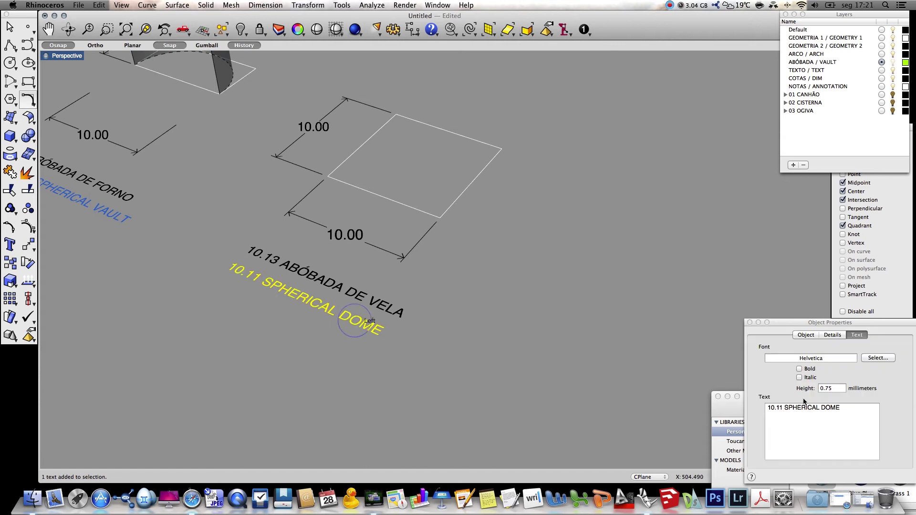
pyautogui.click(782, 408)
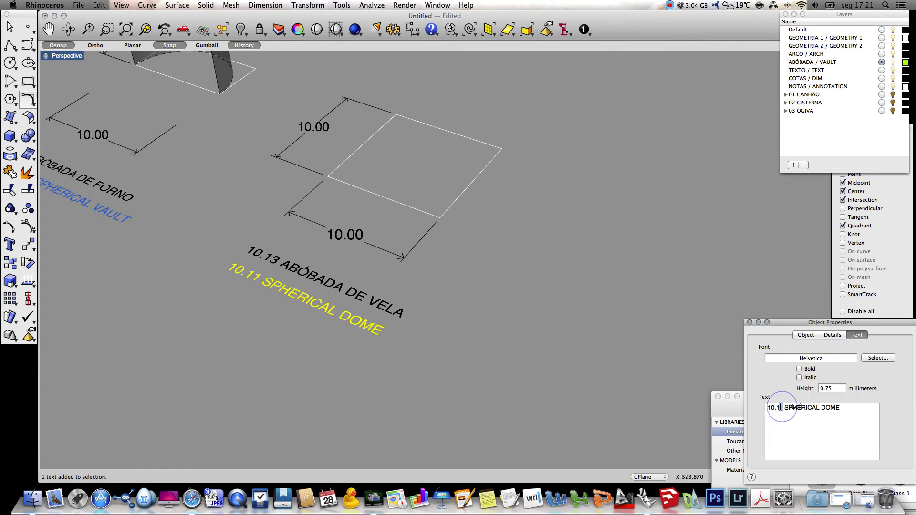
pyautogui.press('BackSpace')
pyautogui.write('3')
pyautogui.moveTo(843, 409); pyautogui.dragTo(785, 409)
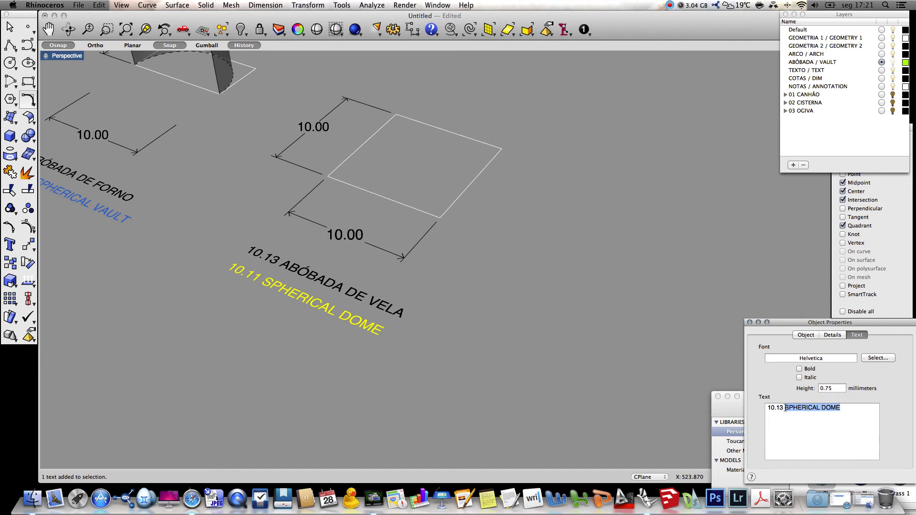
pyautogui.write('GUASTAVINO VAULT')
pyautogui.click(674, 384)
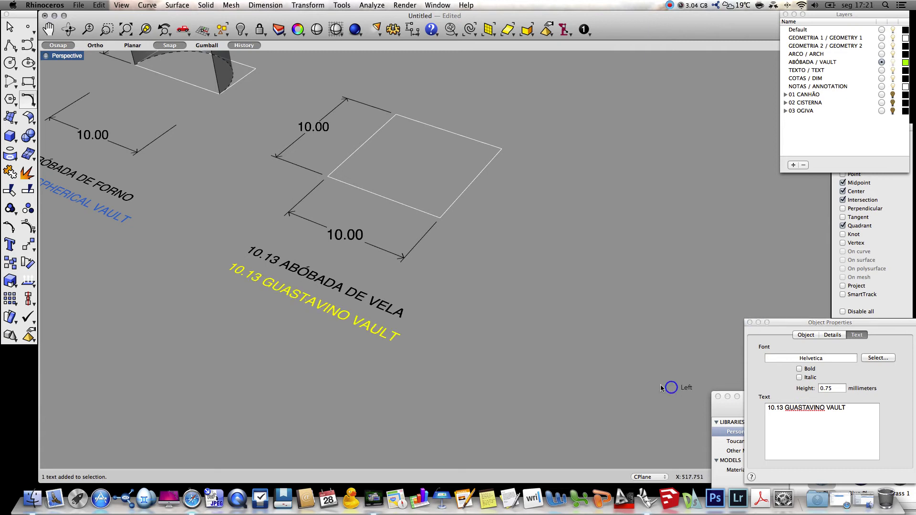
# On layer ARCO / ARCH, draw a vertical circle by diameter between the end corners of one side of the 10.13 square.
pyautogui.click(551, 342)
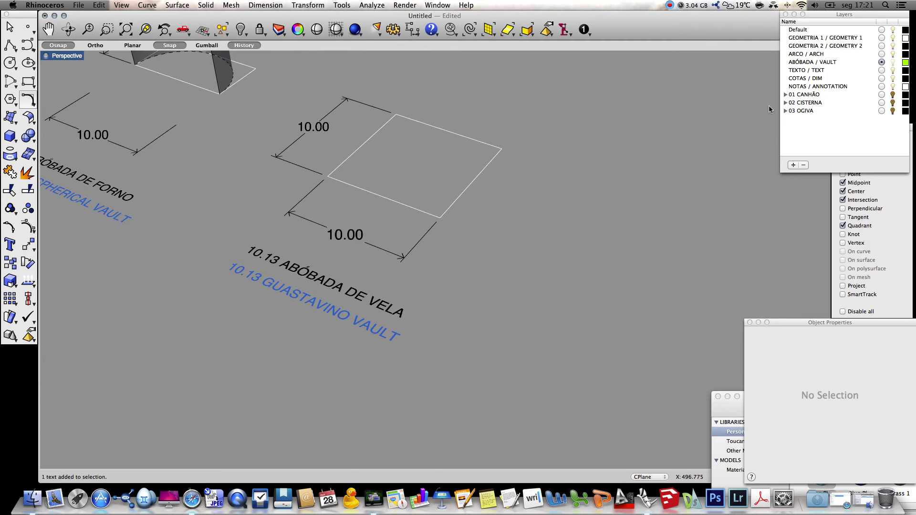
pyautogui.click(881, 54)
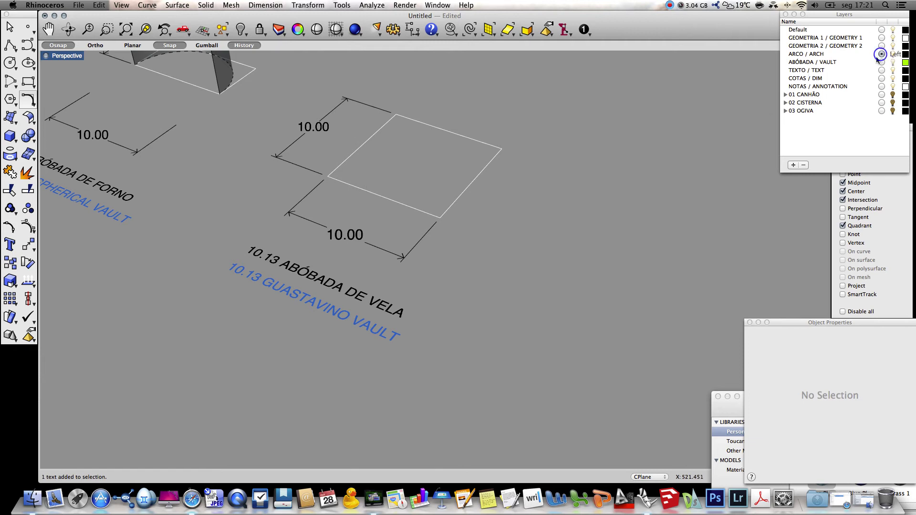
pyautogui.click(24, 68)
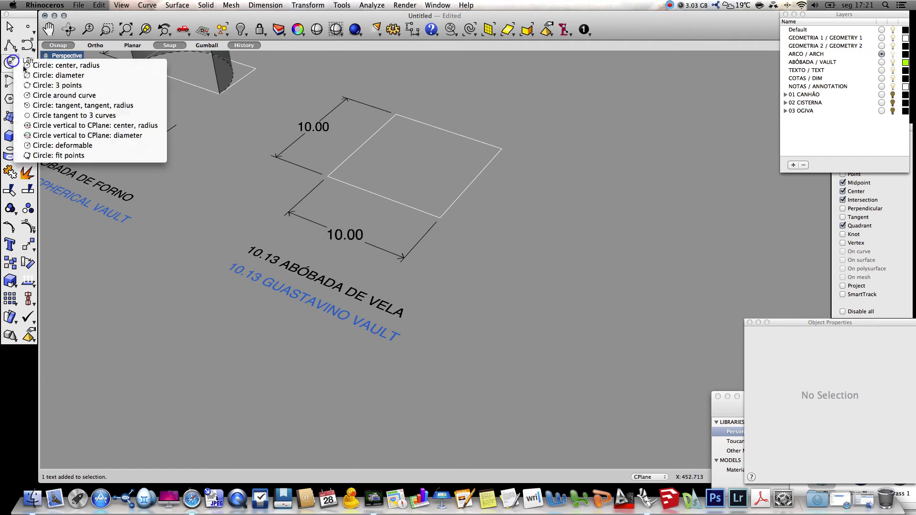
pyautogui.click(73, 76)
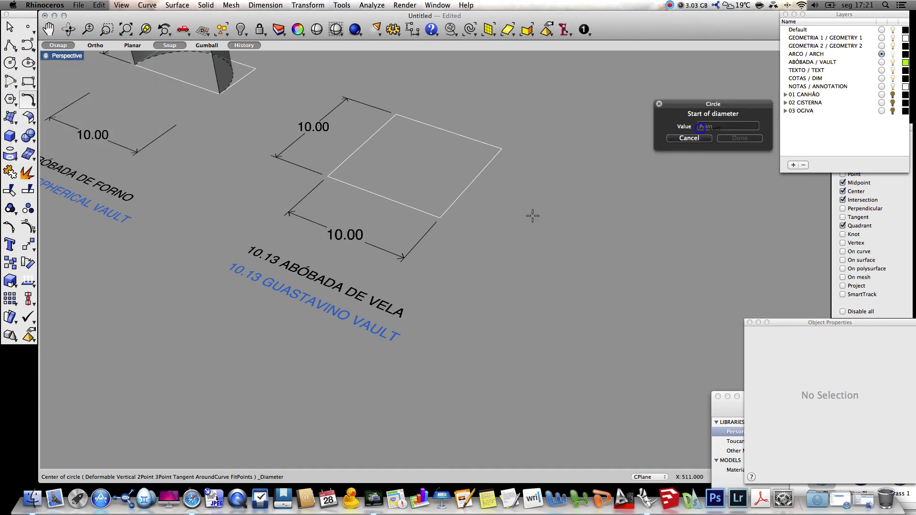
pyautogui.click(435, 214)
pyautogui.click(501, 146)
# Trim away the lower half of the vertical circle using the square as the cutting object.
pyautogui.write('Trim')
pyautogui.press('Return')
pyautogui.click(475, 176)
pyautogui.press('Return')
pyautogui.click(489, 206)
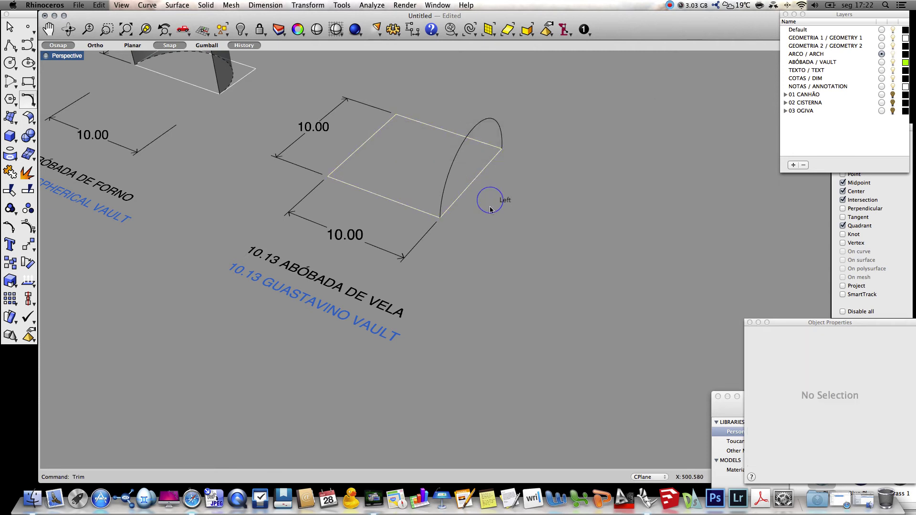
# Polar-array the semicircular arch around the square's centre to place one arch on each of its four sides.
pyautogui.write('A')
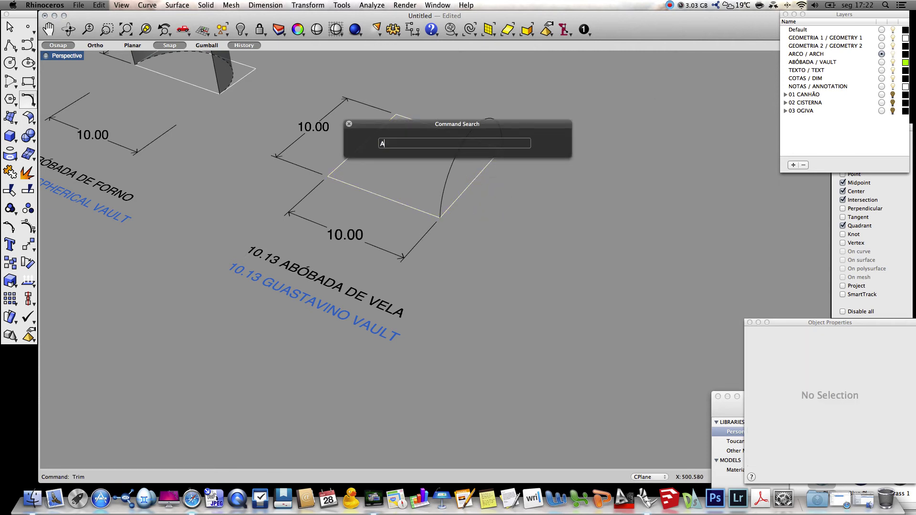
pyautogui.write('rrayPolar')
pyautogui.press('Return')
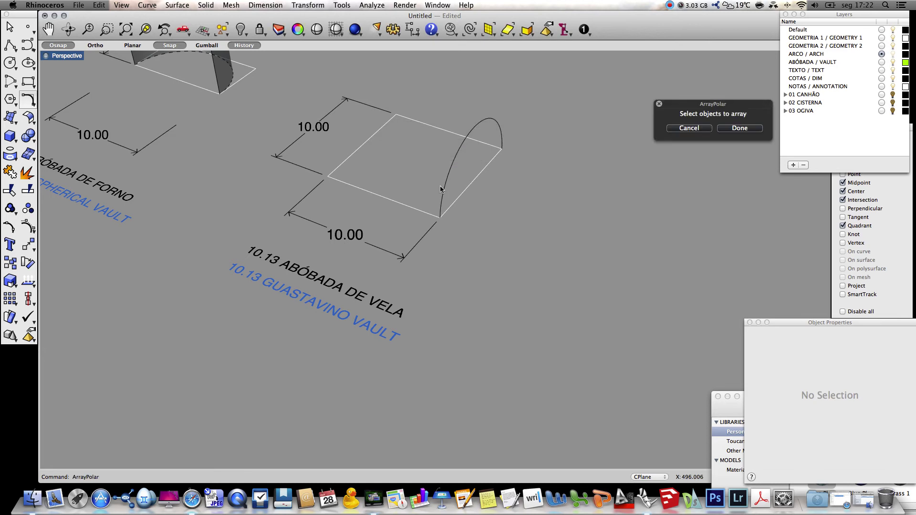
pyautogui.click(444, 187)
pyautogui.press('Return')
pyautogui.click(467, 195)
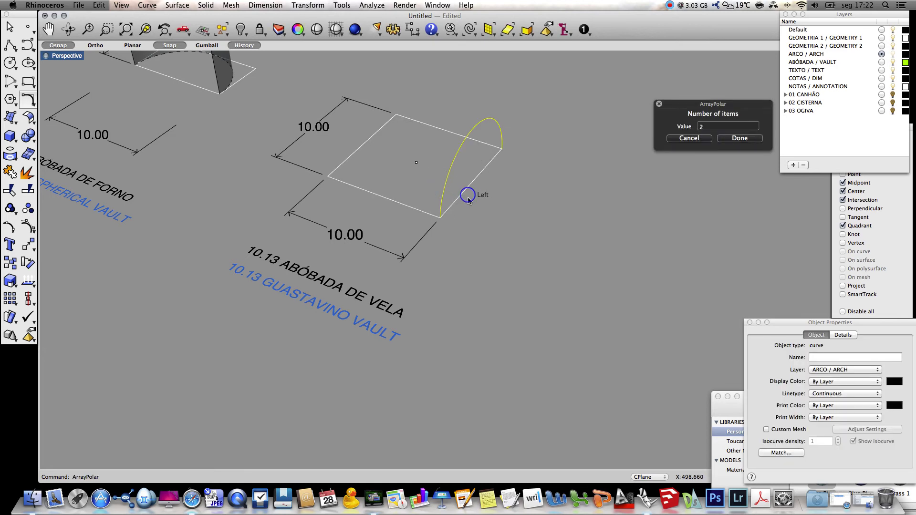
pyautogui.press('Return')
pyautogui.press('Return')
pyautogui.press('Return')
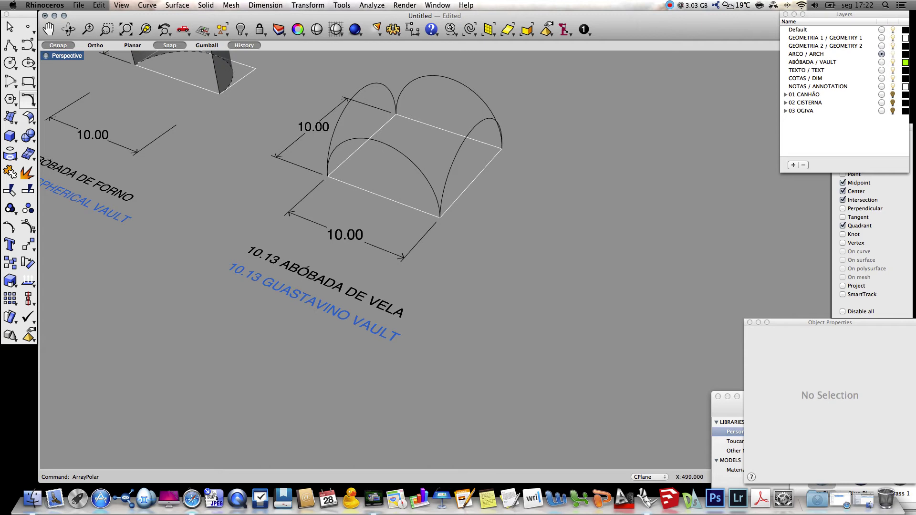
# Draw two vertical circles by diameter across the diagonals of the 10.13 square, between its opposite corners.
pyautogui.click(9, 63)
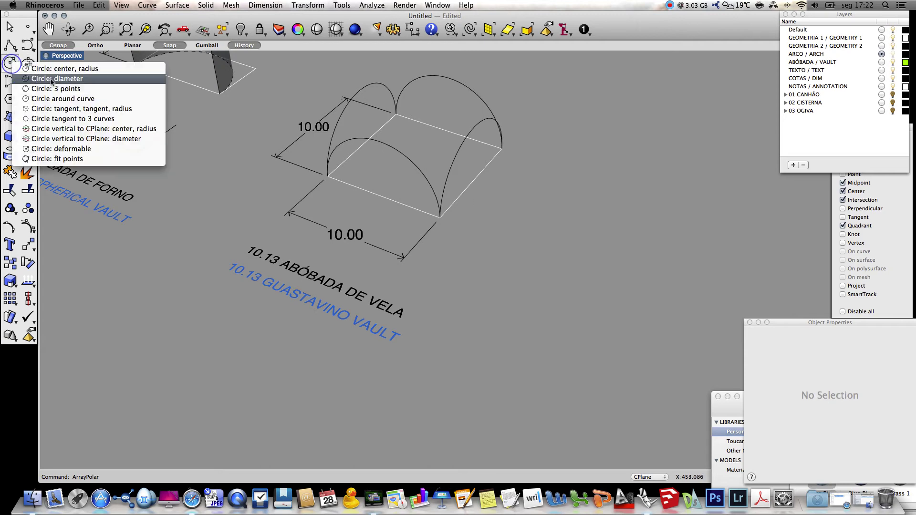
pyautogui.press('Return')
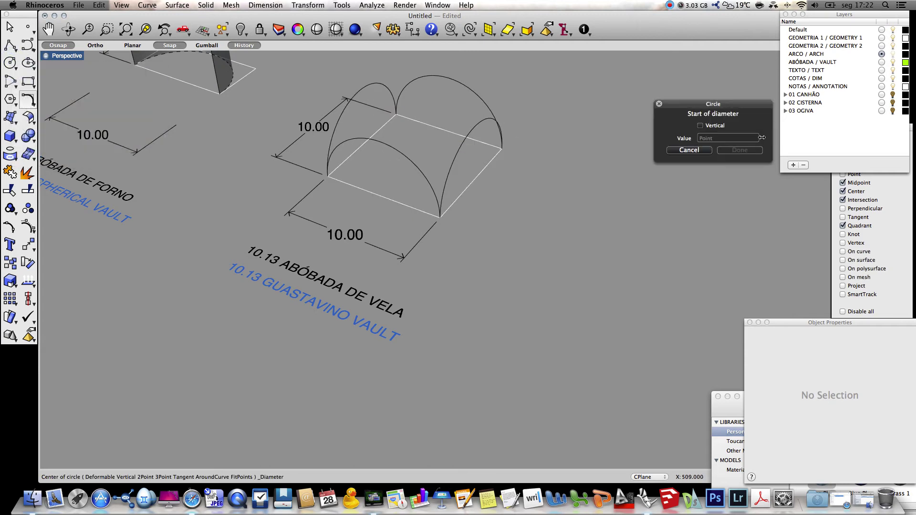
pyautogui.click(328, 174)
pyautogui.click(501, 148)
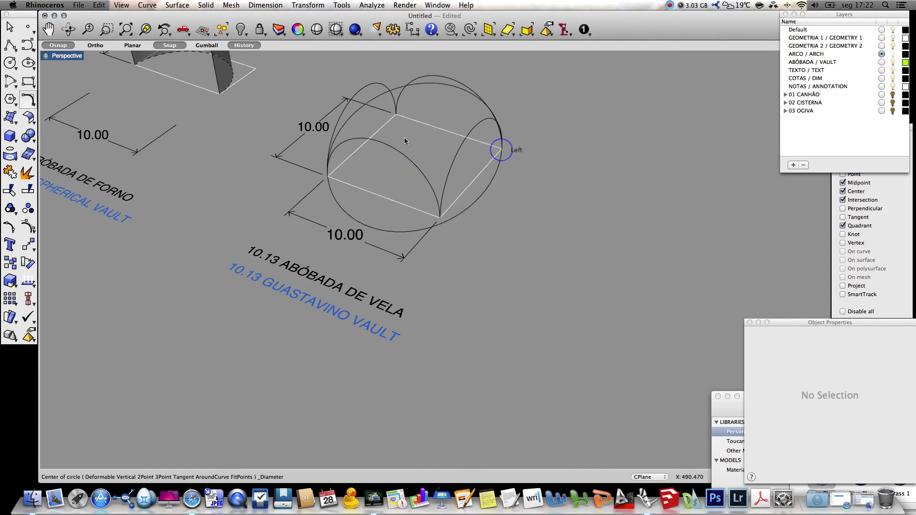
pyautogui.press('Return')
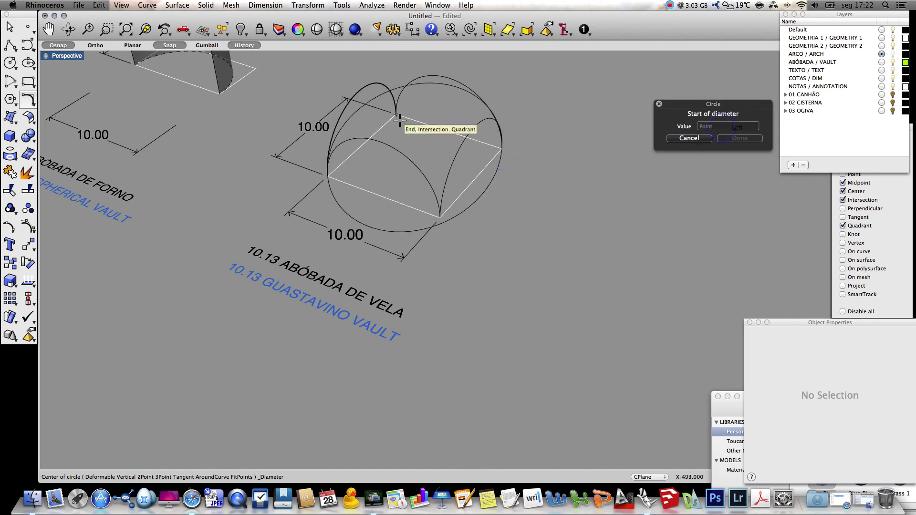
pyautogui.click(408, 136)
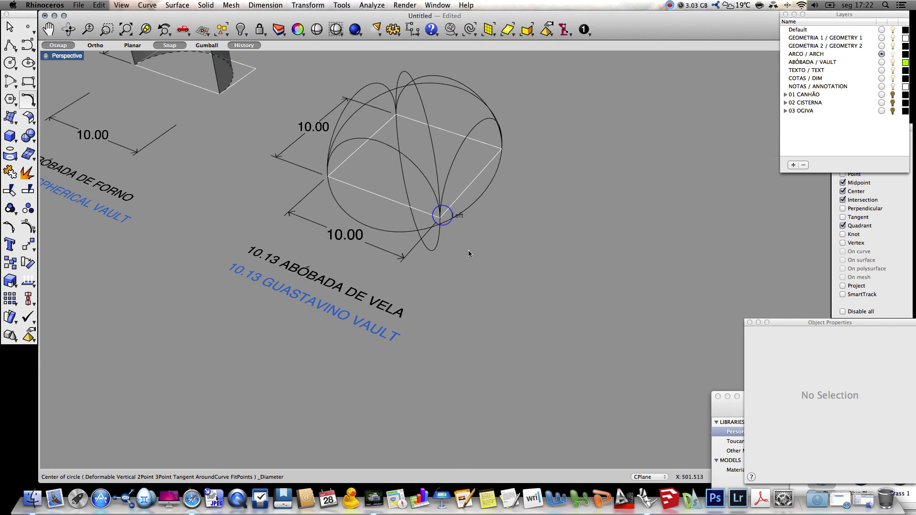
# Trim away the lower halves of both diagonal circles using the square as the cutting object.
pyautogui.write('Trim')
pyautogui.press('Return')
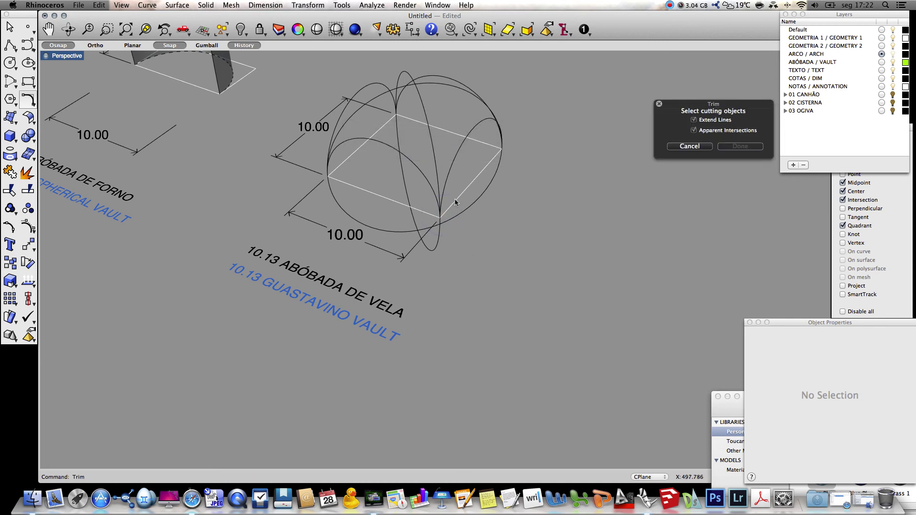
pyautogui.click(453, 203)
pyautogui.press('Return')
pyautogui.click(463, 215)
pyautogui.click(437, 230)
pyautogui.click(442, 233)
pyautogui.rightClick(517, 210)
# On layer ABÓBADA / VAULT, create a sphere from the square's centre out to its corner and apply the Blue Plastic GLASS material.
pyautogui.scroll(-5, 501, 169)
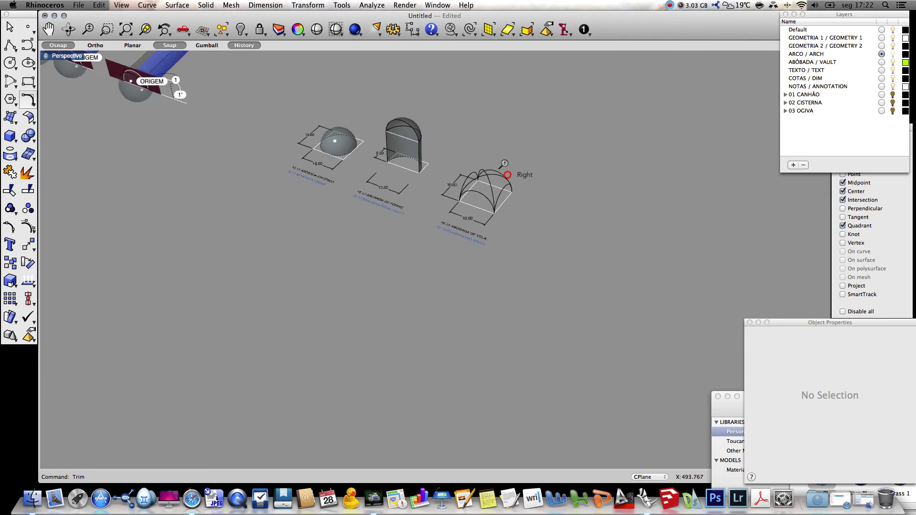
pyautogui.scroll(5, 501, 169)
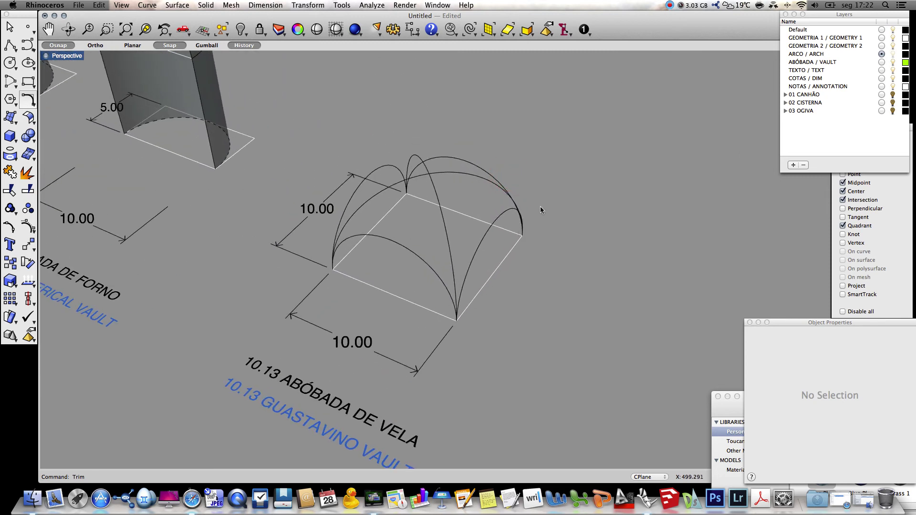
pyautogui.rightClick(545, 179)
pyautogui.scroll(-3, 546, 179)
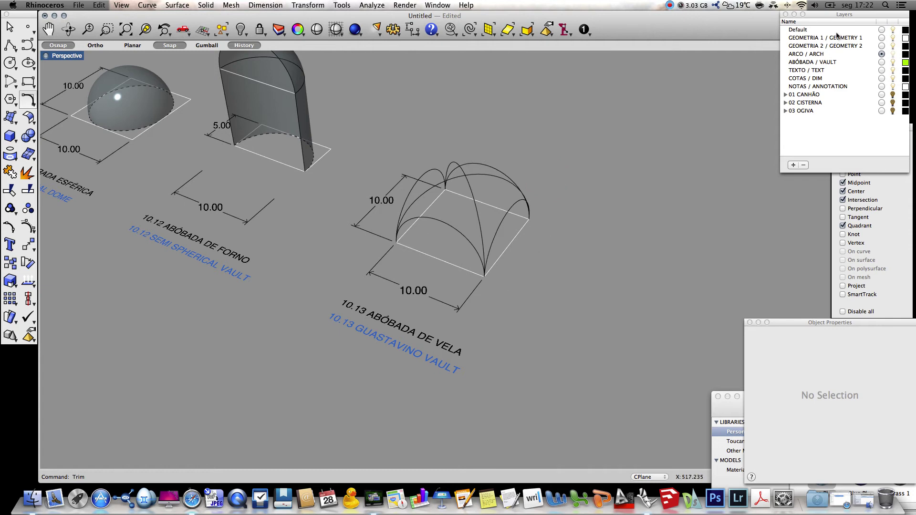
pyautogui.click(883, 63)
pyautogui.click(9, 136)
pyautogui.moveTo(29, 163)
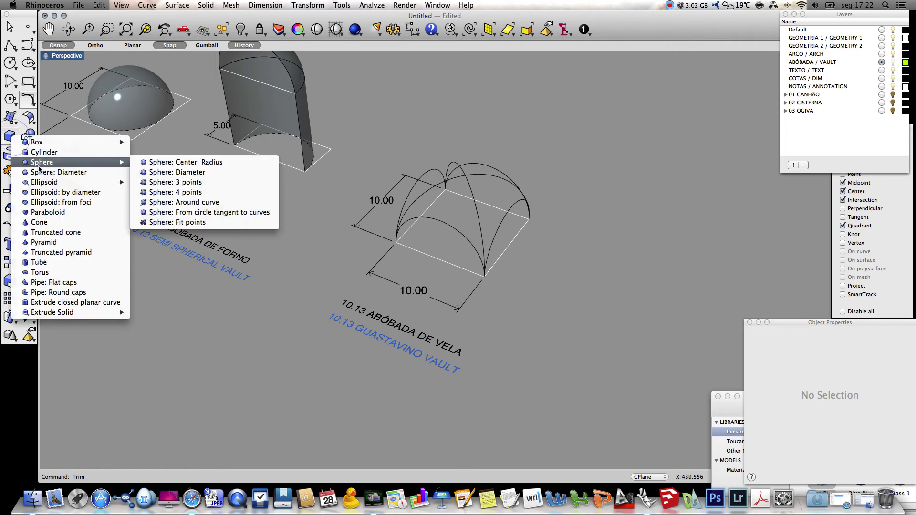
pyautogui.click(188, 163)
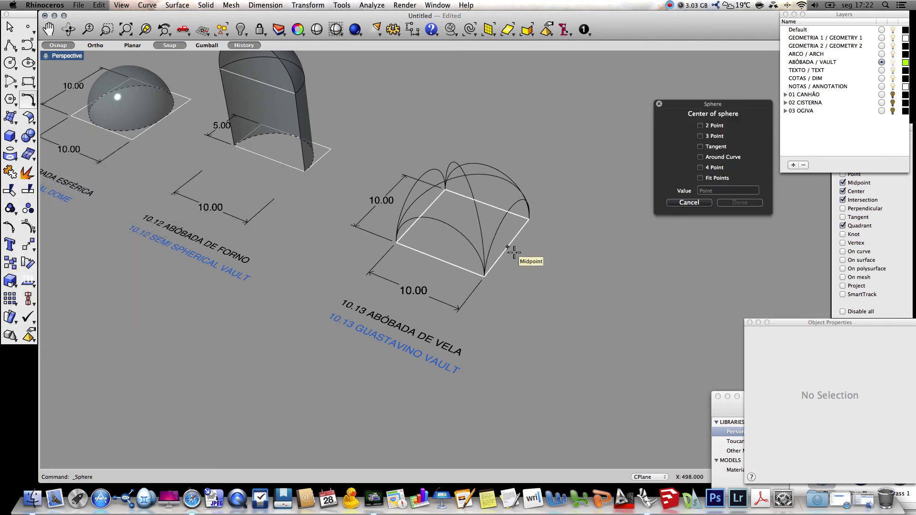
pyautogui.click(508, 248)
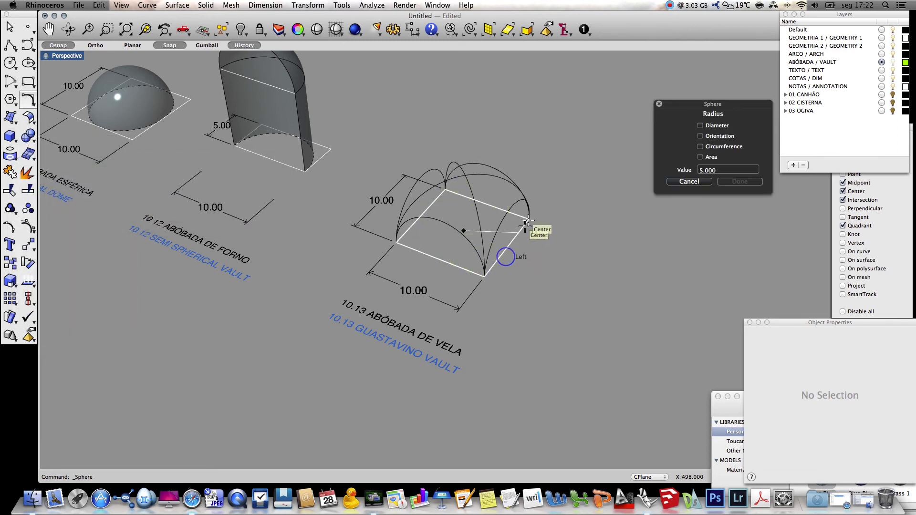
pyautogui.click(529, 218)
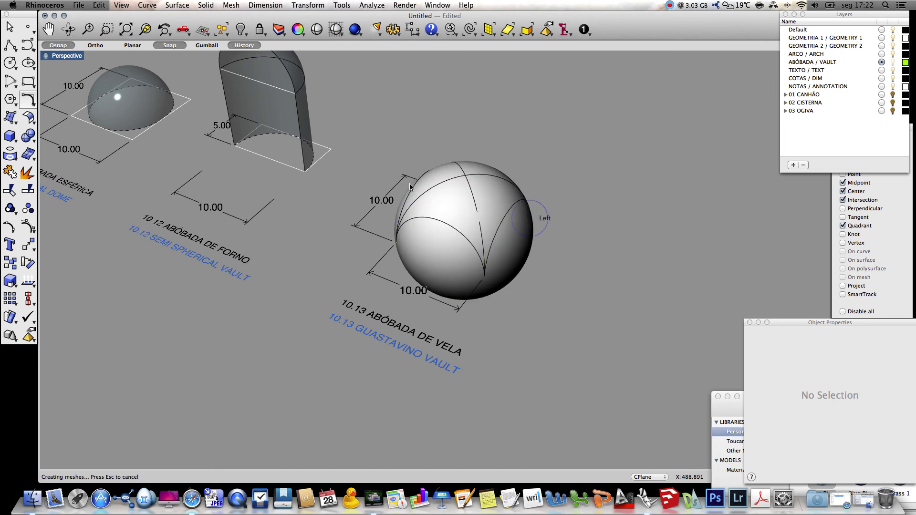
pyautogui.click(741, 415)
pyautogui.moveTo(821, 472); pyautogui.dragTo(543, 261)
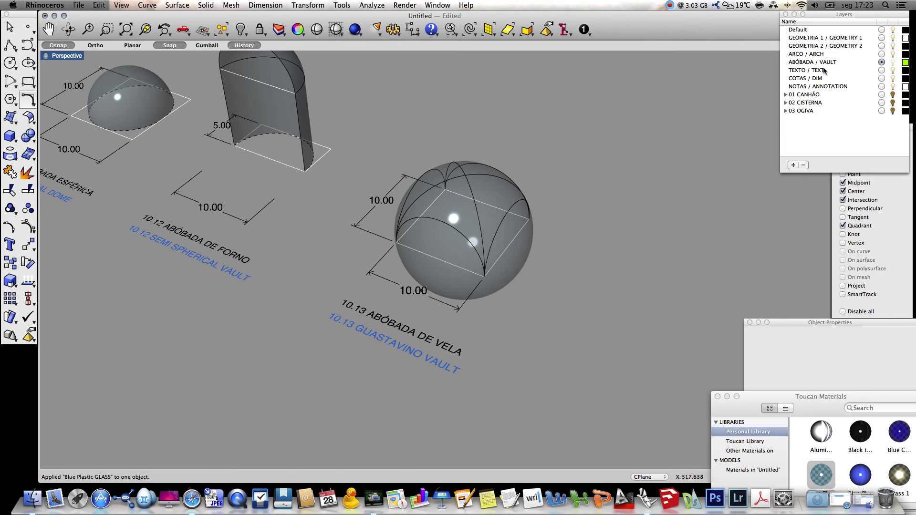
# On layer GEOMETRIA 1 / GEOMETRY 1, draw a horizontal circle from the sphere's centre through a corner of the square.
pyautogui.click(881, 38)
pyautogui.click(9, 62)
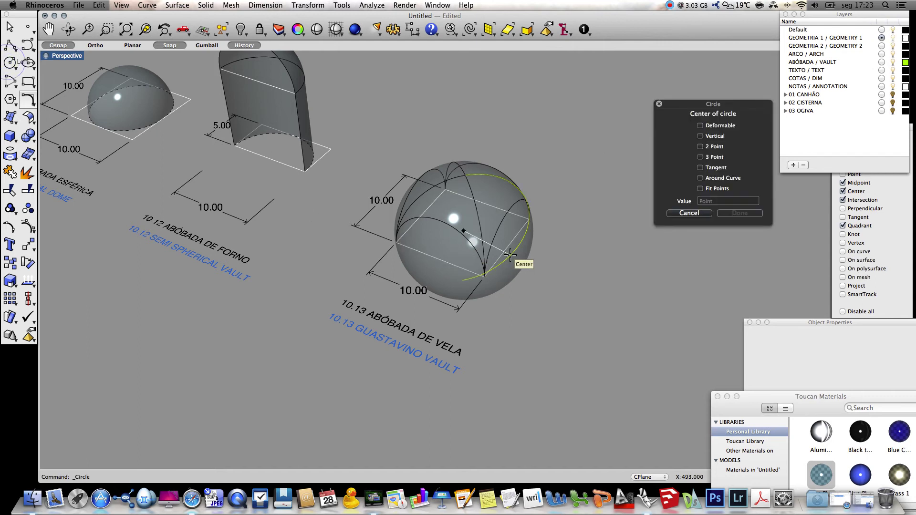
pyautogui.click(510, 255)
pyautogui.click(482, 276)
# Trim away the lower half of the sphere using the horizontal circle as the cutting object.
pyautogui.write('trim')
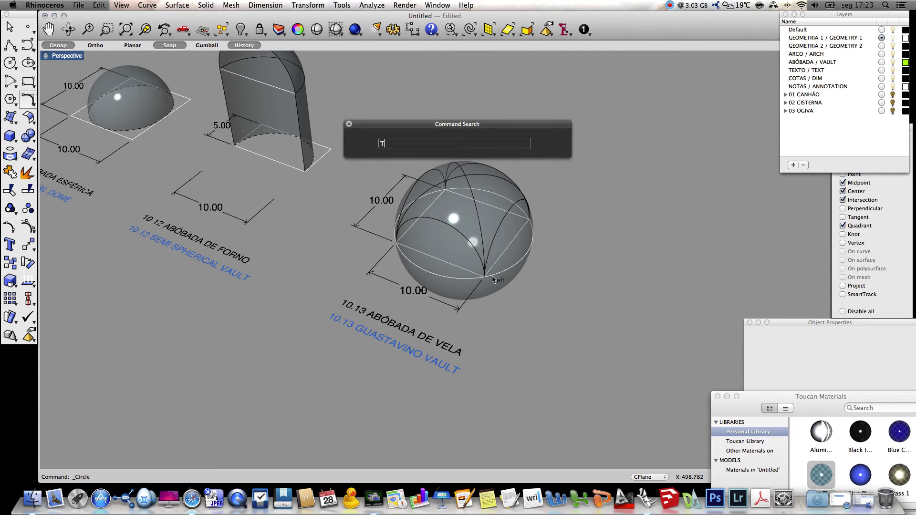
pyautogui.press('Return')
pyautogui.click(497, 283)
pyautogui.press('Return')
pyautogui.click(497, 286)
# Trim away the dome segment outside one side arch, using that arch as the cutting object.
pyautogui.write('T')
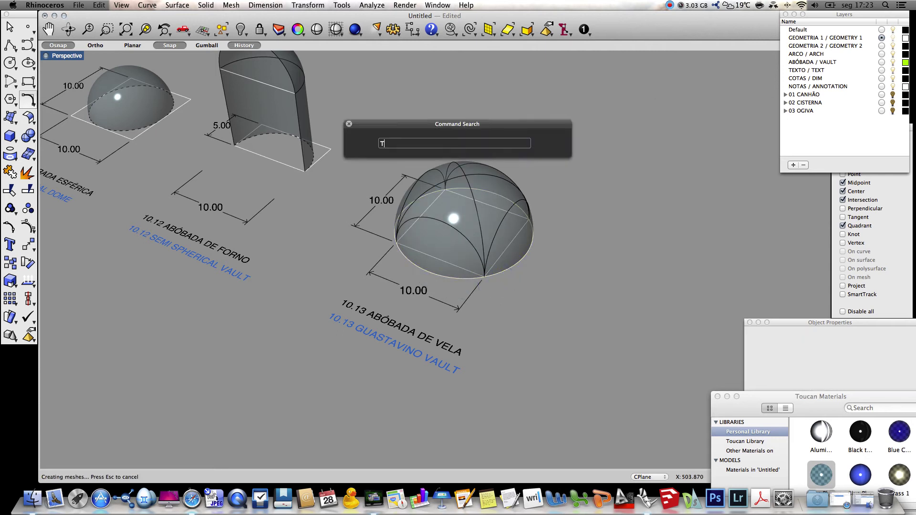
pyautogui.write('riM')
pyautogui.press('Return')
pyautogui.click(519, 228)
pyautogui.press('Return')
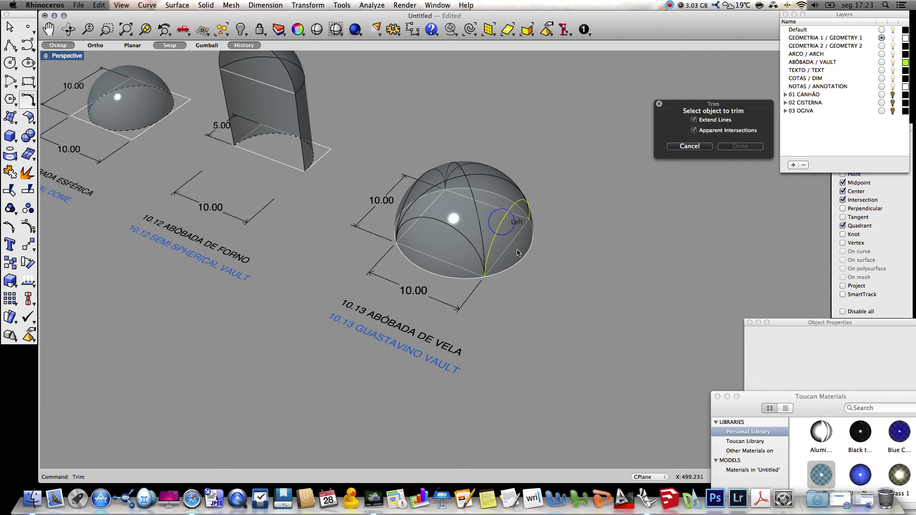
pyautogui.click(517, 251)
pyautogui.press('Return')
pyautogui.moveTo(525, 243); pyautogui.dragTo(558, 239, button='right')
# Trim away the dome segment outside the adjacent second side arch, using that arch as the cutting object.
pyautogui.click(404, 250)
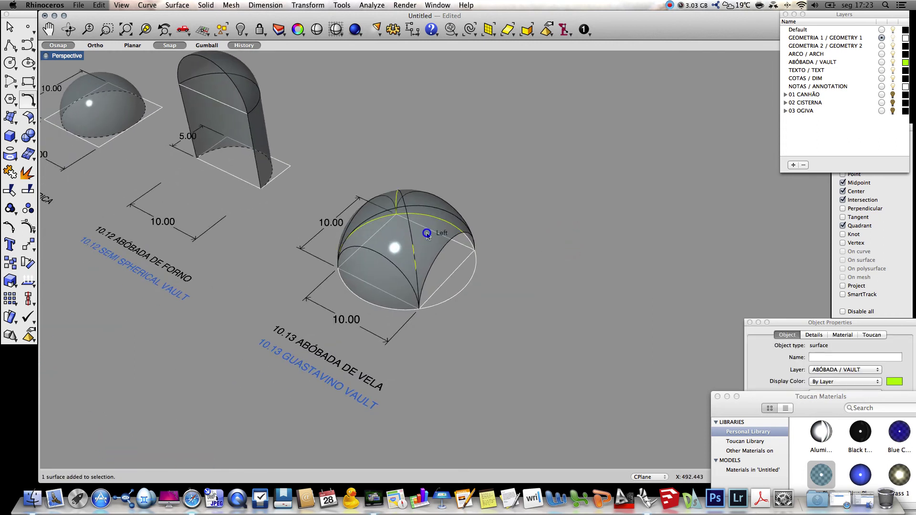
pyautogui.click(145, 29)
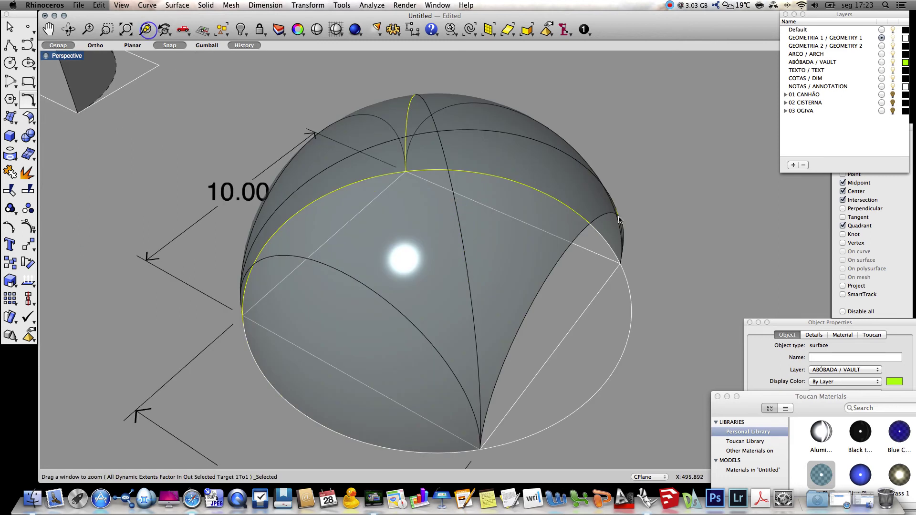
pyautogui.moveTo(643, 190); pyautogui.dragTo(659, 300, button='right')
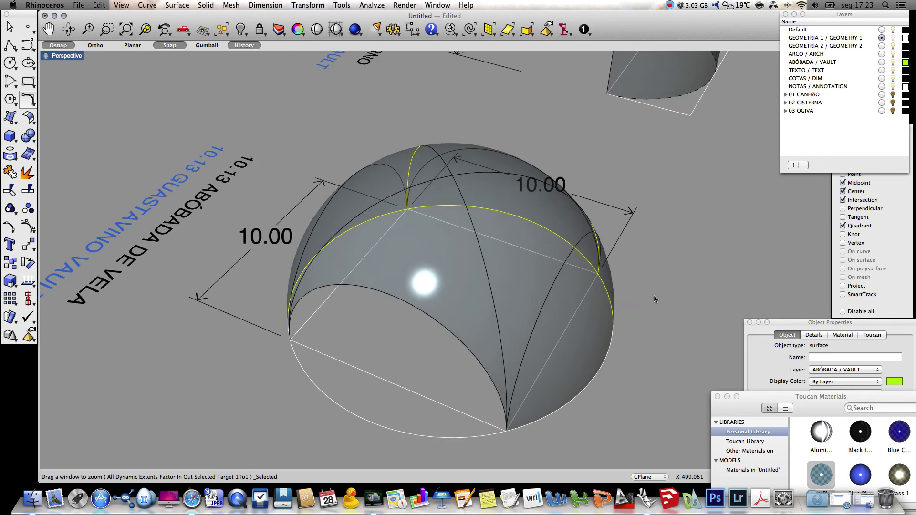
pyautogui.click(666, 298)
pyautogui.write('trim')
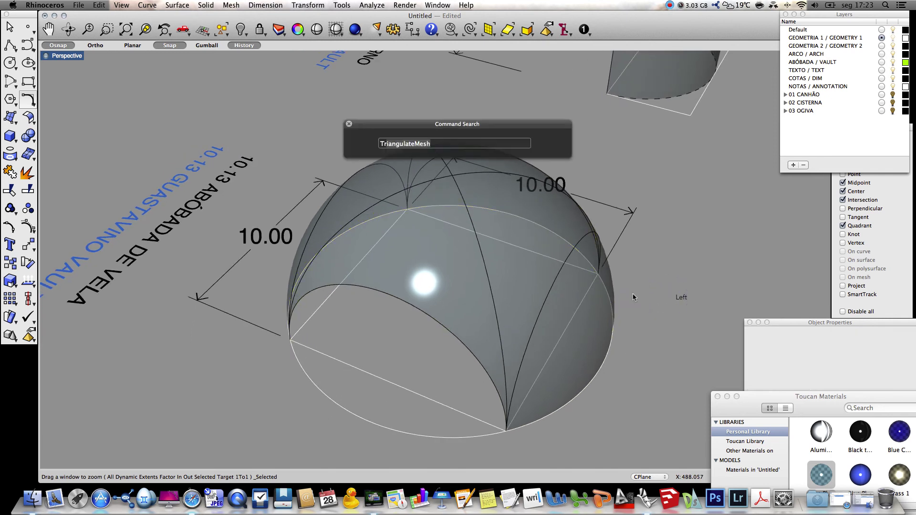
pyautogui.press('Return')
pyautogui.click(556, 289)
pyautogui.press('Return')
pyautogui.click(596, 330)
pyautogui.moveTo(631, 311); pyautogui.dragTo(479, 310, button='right')
# Trim away the dome segment outside the third side arch, using that arch as the cutting object.
pyautogui.write('Trim')
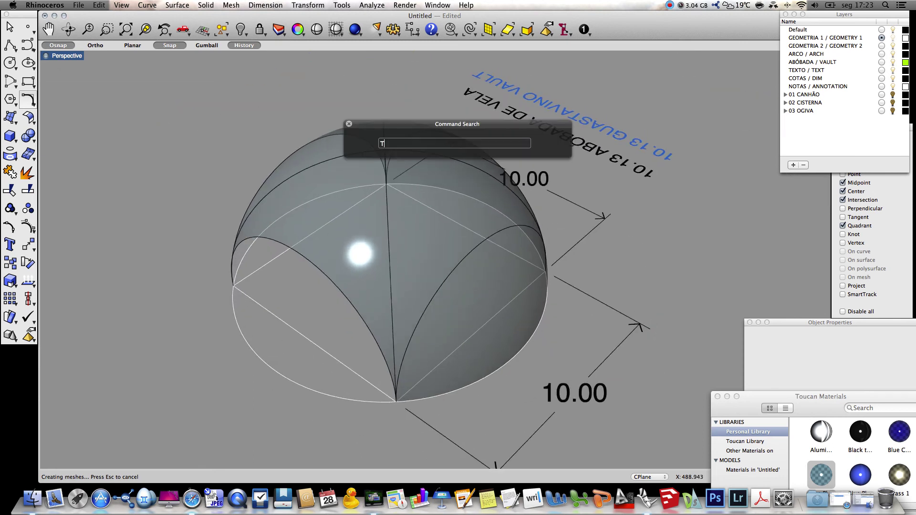
pyautogui.press('Return')
pyautogui.click(446, 269)
pyautogui.press('Return')
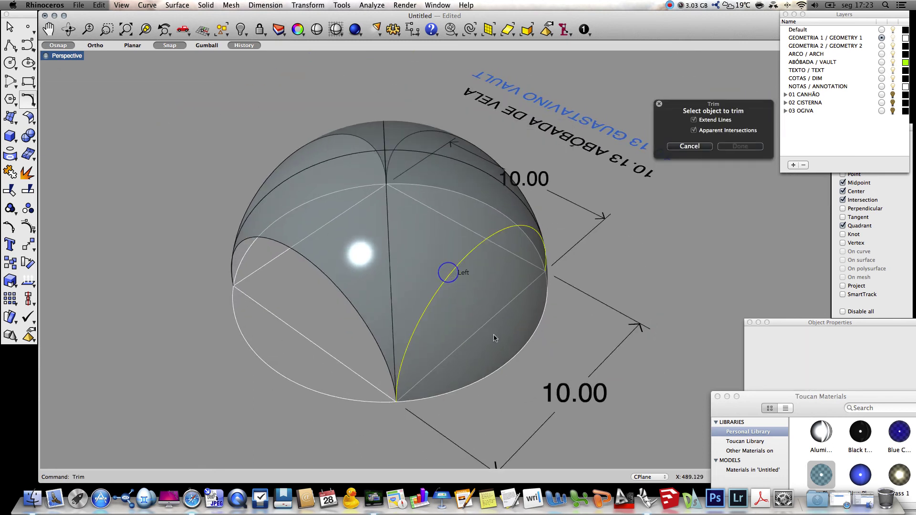
pyautogui.click(494, 336)
pyautogui.press('Return')
pyautogui.moveTo(648, 290); pyautogui.dragTo(491, 288, button='right')
# Trim away the last dome segment outside the fourth side arch, using that arch as the cutting object.
pyautogui.write('Trim')
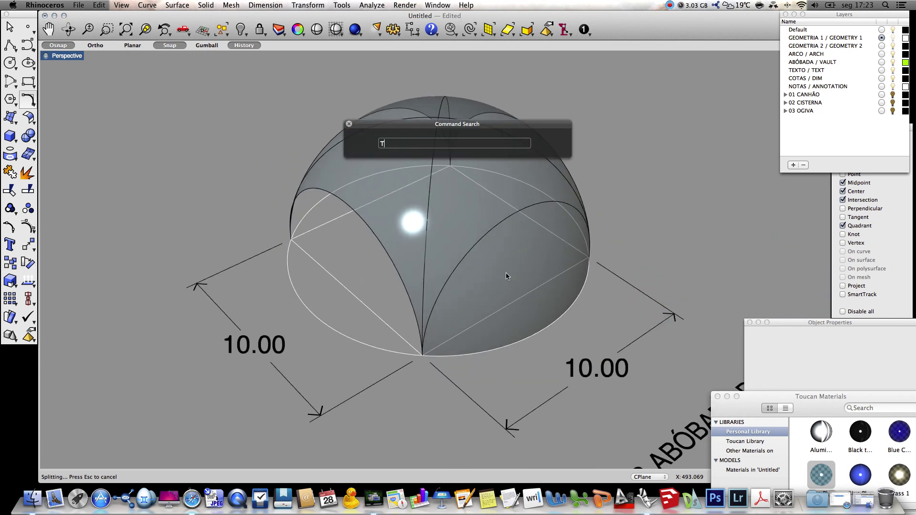
pyautogui.press('Return')
pyautogui.click(481, 247)
pyautogui.press('Return')
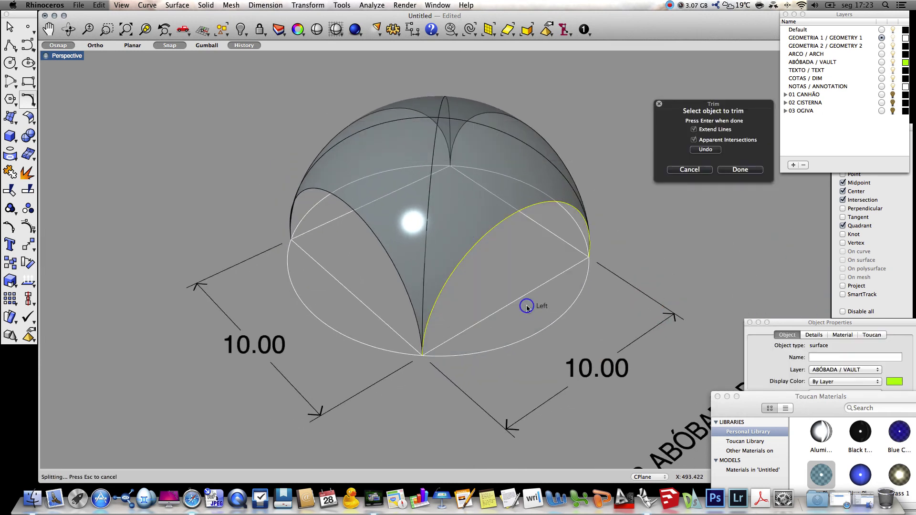
pyautogui.click(531, 306)
pyautogui.rightClick(677, 259)
# Examine the trimmed 10.13 vault and its diagonal arches from several angles.
pyautogui.moveTo(677, 260); pyautogui.dragTo(704, 274, button='right')
pyautogui.moveTo(206, 237); pyautogui.dragTo(205, 235, button='right')
pyautogui.rightClick(698, 239)
pyautogui.moveTo(649, 282); pyautogui.dragTo(565, 223, button='right')
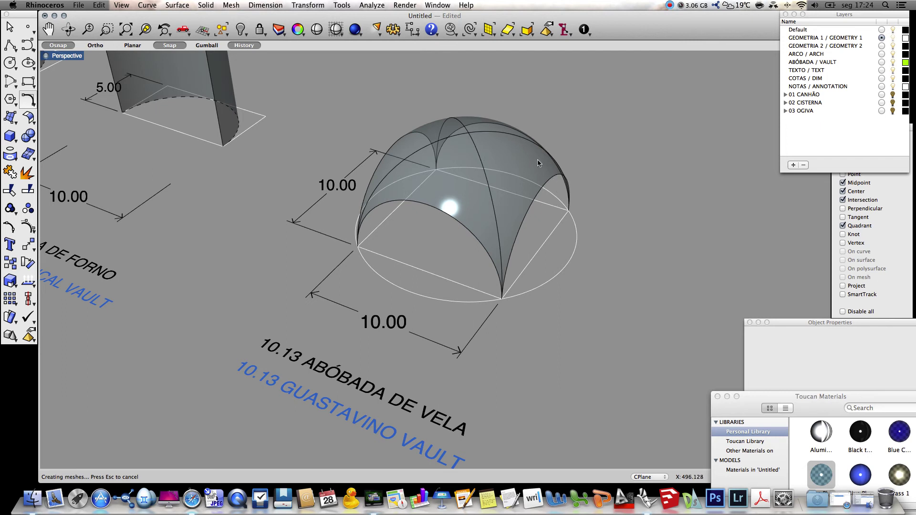
pyautogui.click(478, 155)
pyautogui.click(484, 135)
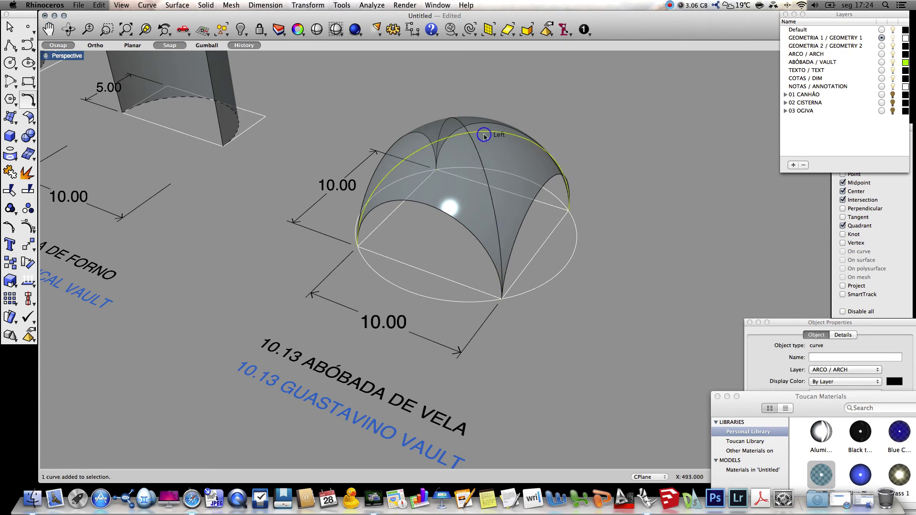
pyautogui.click(601, 129)
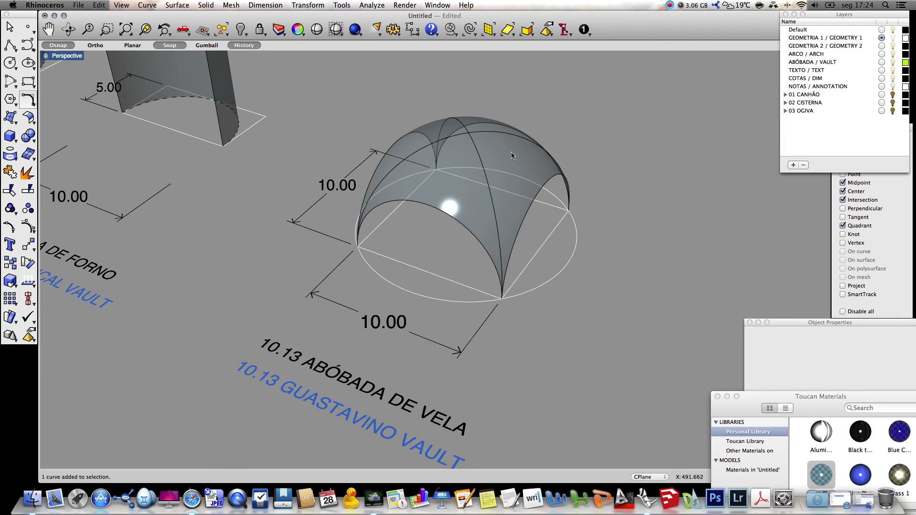
# Copy the 10.13 vault with its dimensions and labels, offset from the back corner of the 10.12 square to that of the 10.13 square.
pyautogui.moveTo(302, 107)
pyautogui.keyDown('ctrl'); pyautogui.mouseDown(button='right')
pyautogui.moveTo(299, 202)
pyautogui.moveTo(288, 197)
pyautogui.mouseUp(button='right'); pyautogui.keyUp('ctrl')
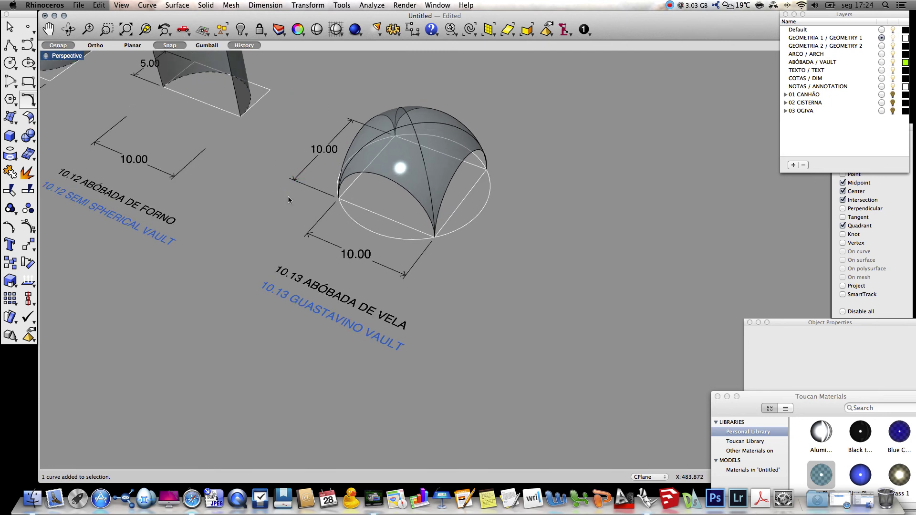
pyautogui.write('copy')
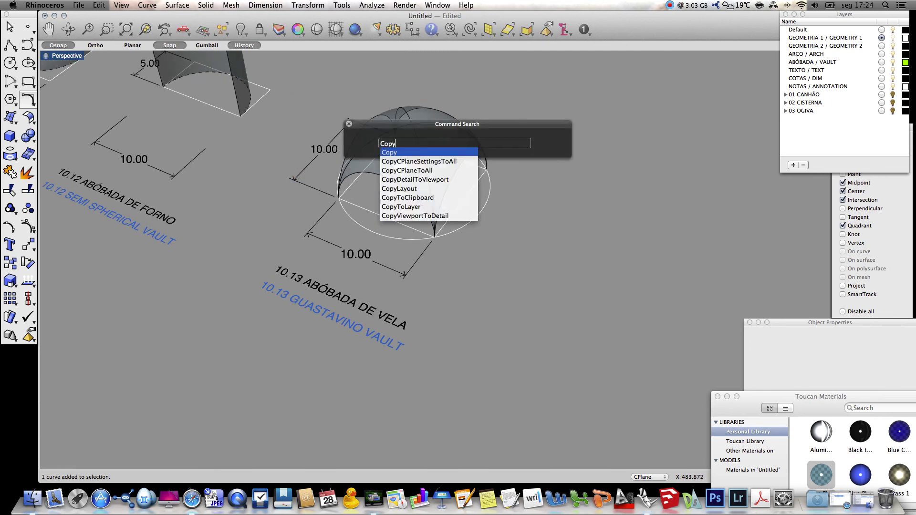
pyautogui.press('Return')
pyautogui.moveTo(498, 396); pyautogui.dragTo(281, 93)
pyautogui.press('Return')
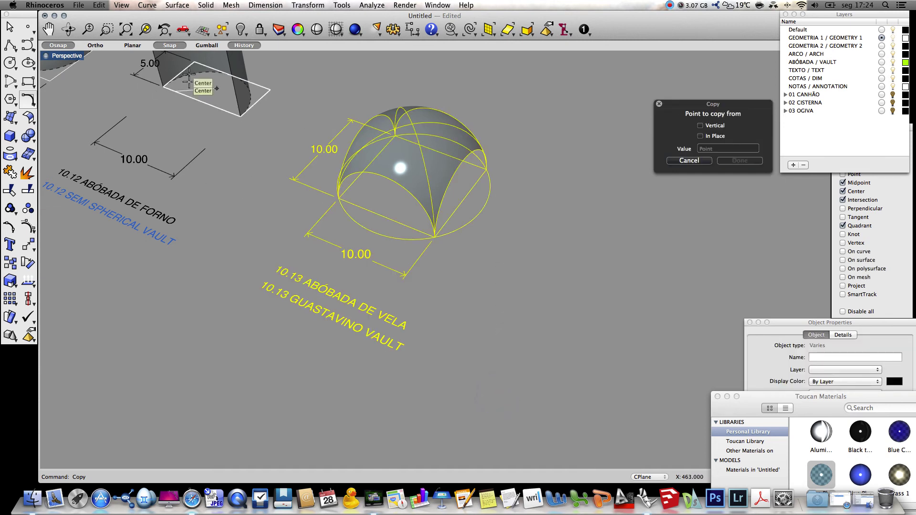
pyautogui.click(195, 61)
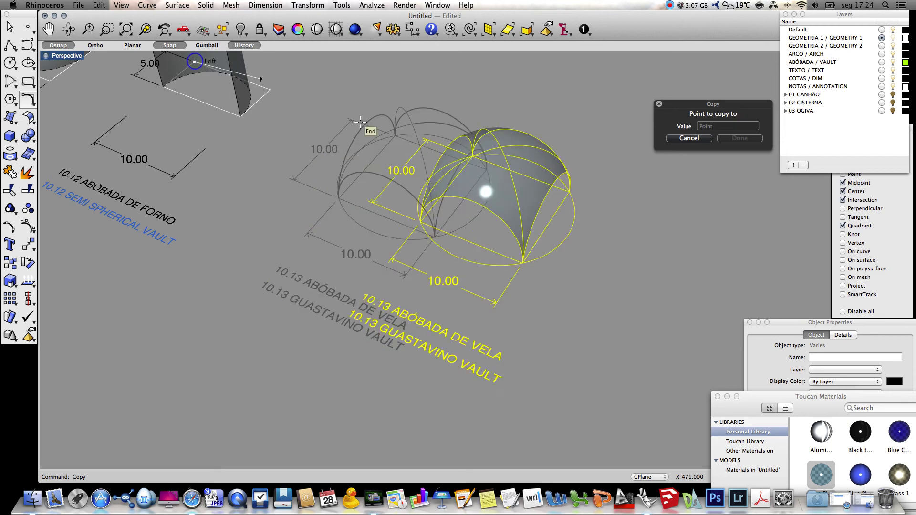
pyautogui.click(392, 136)
pyautogui.press('Return')
pyautogui.moveTo(157, 124); pyautogui.dragTo(553, 363, button='right')
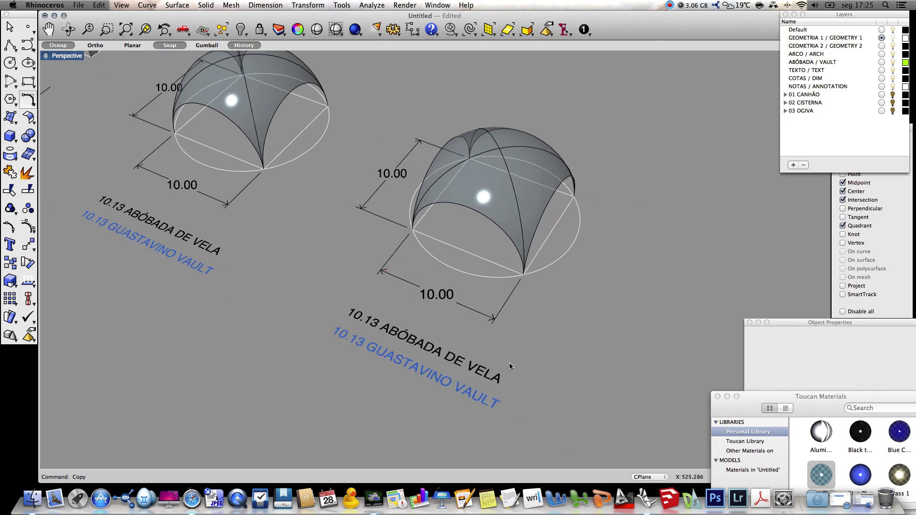
pyautogui.moveTo(258, 196)
pyautogui.mouseDown(button='right')
pyautogui.moveTo(357, 295)
pyautogui.moveTo(398, 286)
pyautogui.mouseUp(button='right')
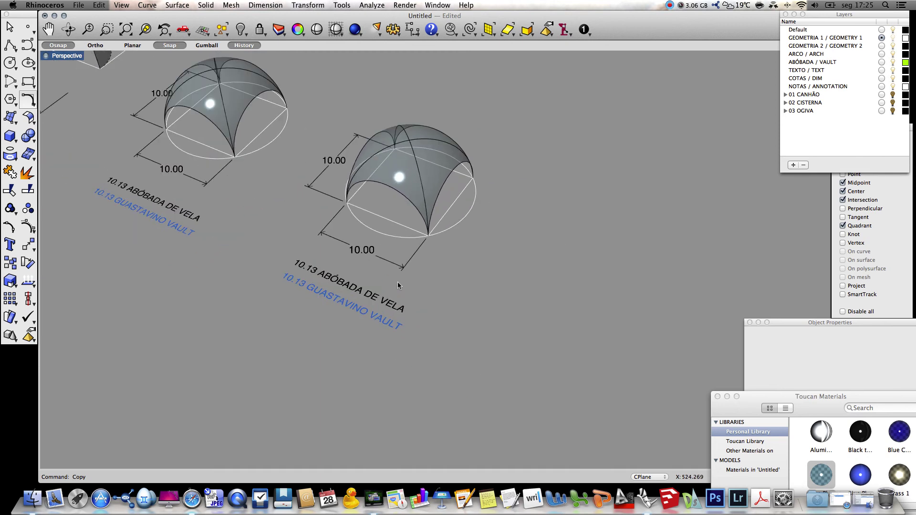
# Change the copied vault's Portuguese label to "10.14 ABÓBADA DE VELA ALONGADA".
pyautogui.click(316, 270)
pyautogui.click(762, 380)
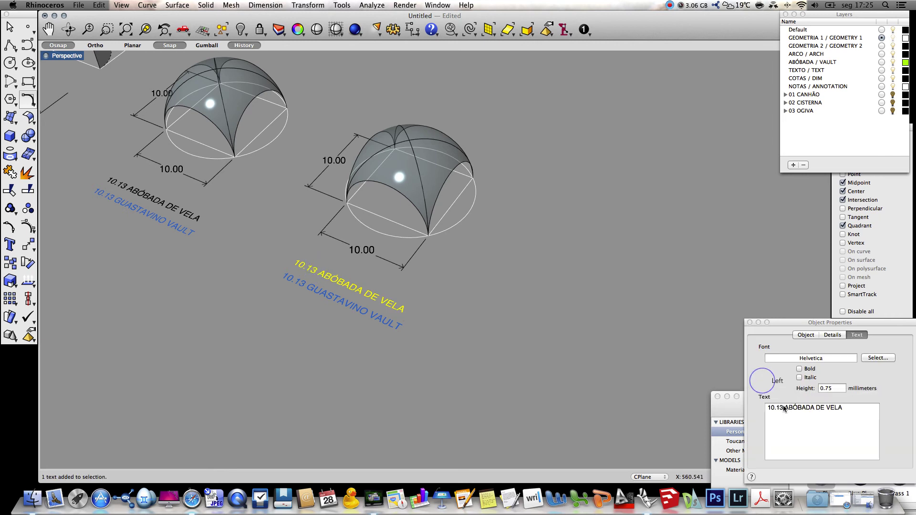
pyautogui.moveTo(783, 409); pyautogui.dragTo(779, 409)
pyautogui.write('4')
pyautogui.click(857, 407)
pyautogui.write('ALO')
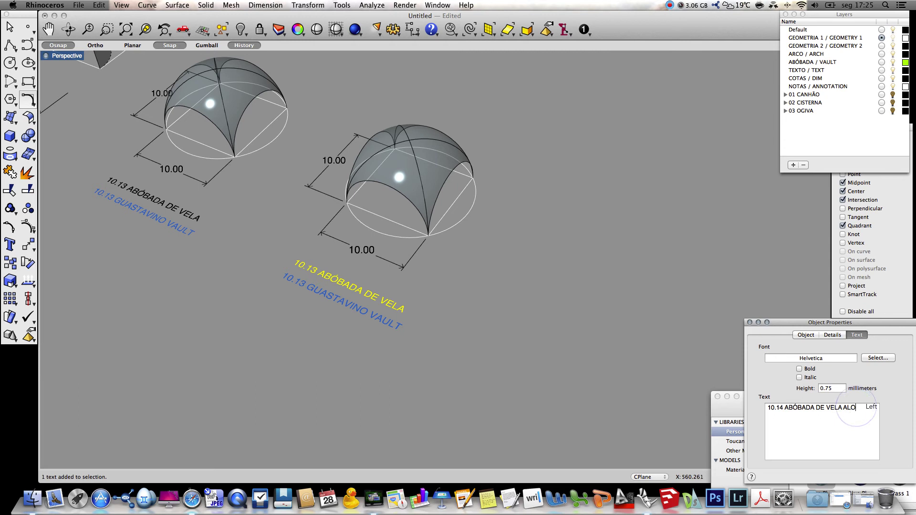
pyautogui.write('NGADA')
# Change the copied vault's English label to "10.14 STRETCH GUASTAVINO VAULT".
pyautogui.click(355, 309)
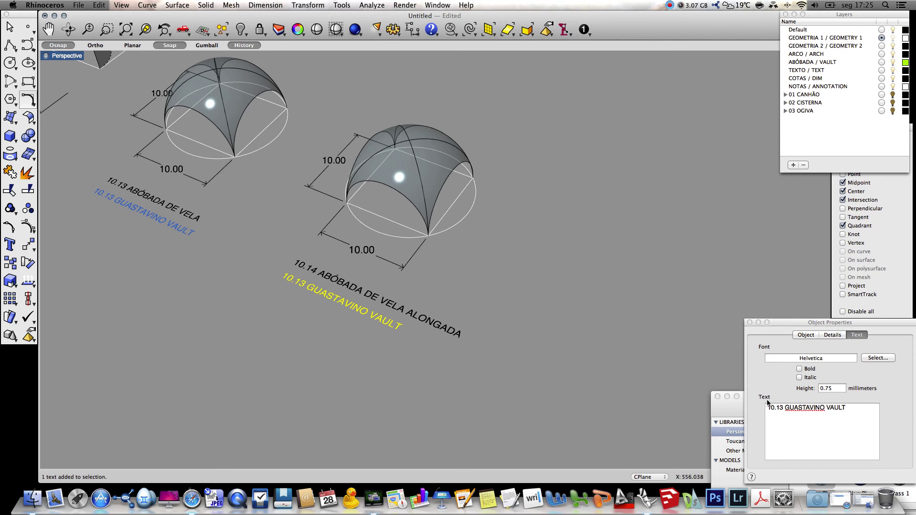
pyautogui.click(781, 409)
pyautogui.press('BackSpace')
pyautogui.write('4')
pyautogui.click(785, 408)
pyautogui.write('STRET')
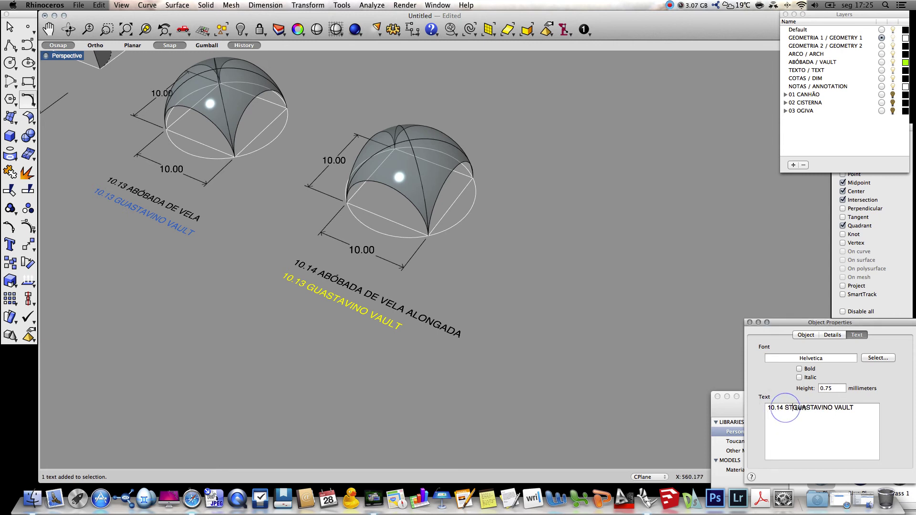
pyautogui.write('CH')
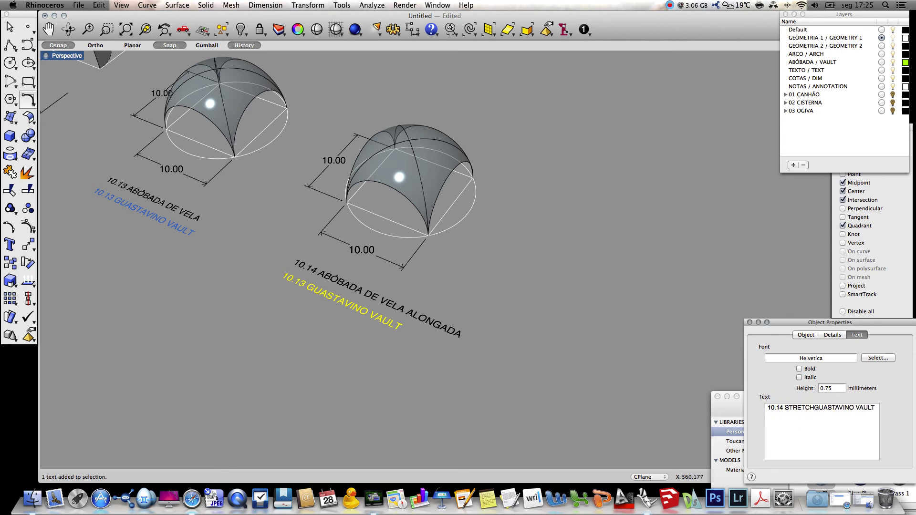
pyautogui.click(577, 394)
pyautogui.click(508, 380)
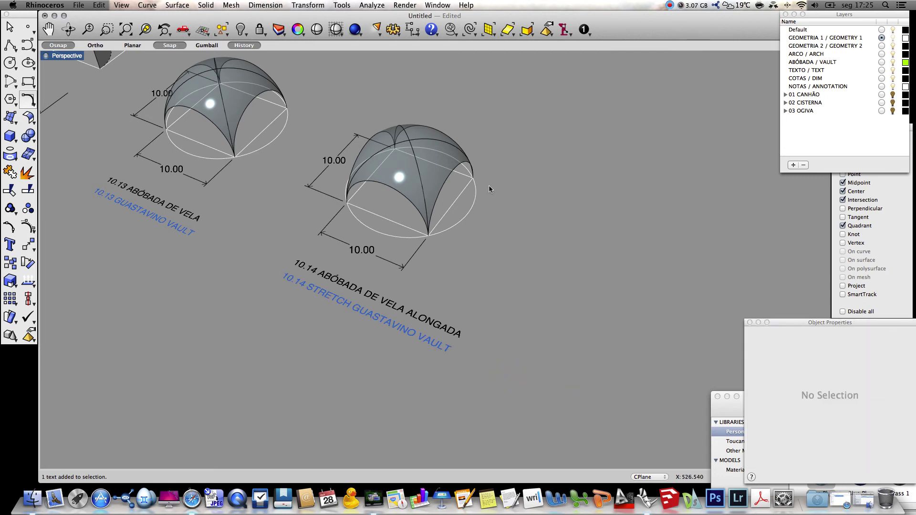
# Draw a 6 by 10 rectangle on the ground plane beside the 10.14 vault.
pyautogui.click(25, 79)
pyautogui.click(476, 255)
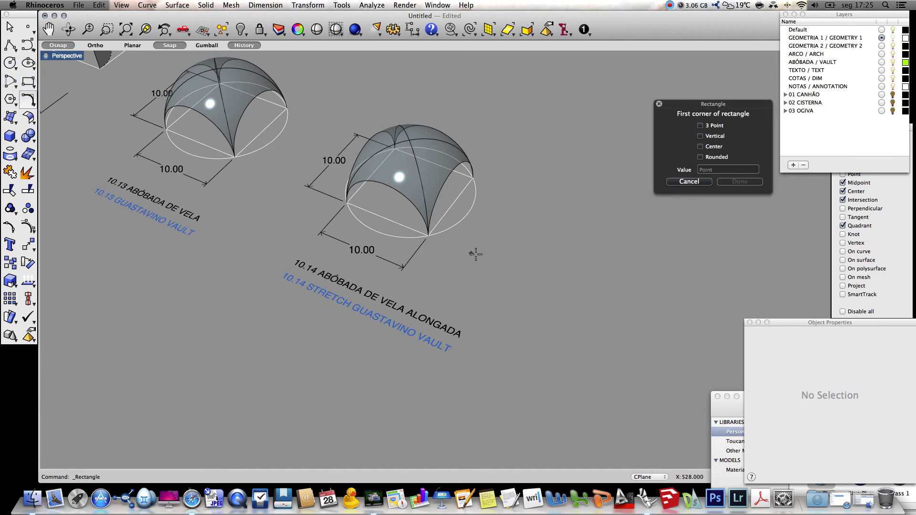
pyautogui.write('@')
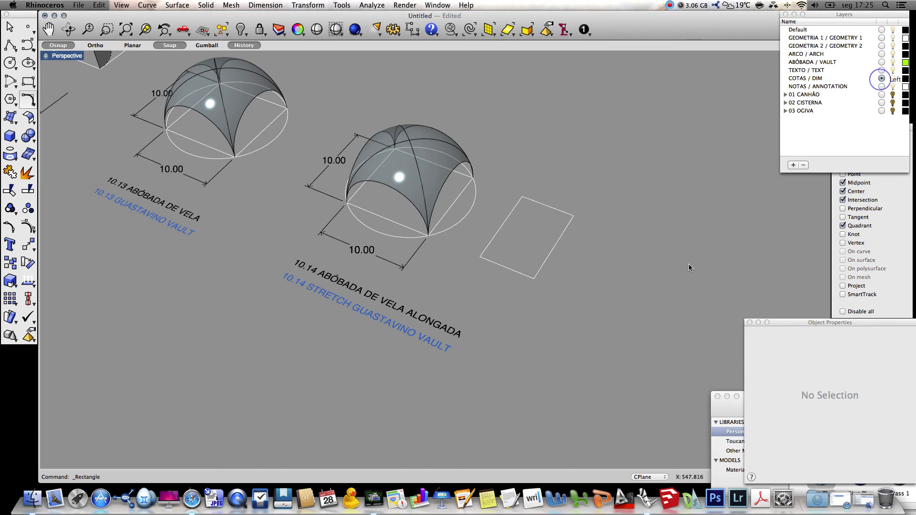
# Dimension the new rectangle's front short side and its outer long side on the COTAS / DIM layer.
pyautogui.write('dim')
pyautogui.press('Return')
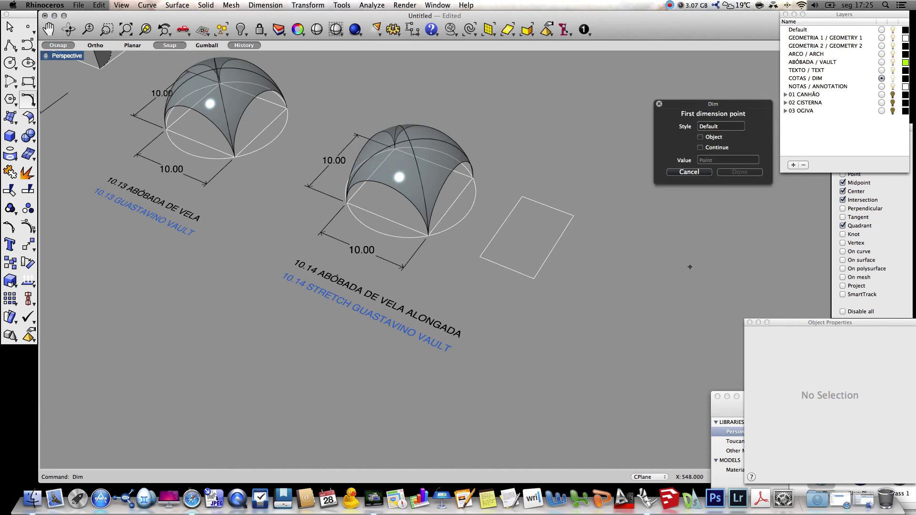
pyautogui.click(479, 258)
pyautogui.click(532, 280)
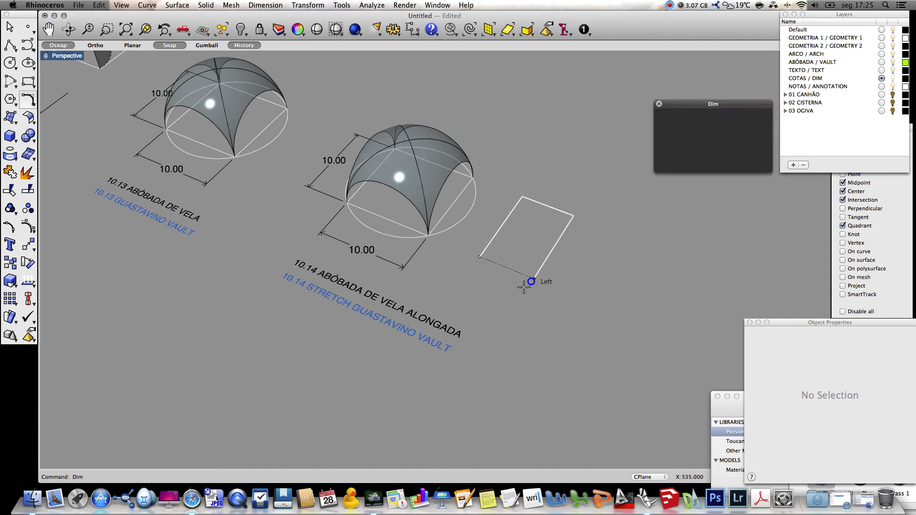
pyautogui.click(531, 281)
pyautogui.click(533, 280)
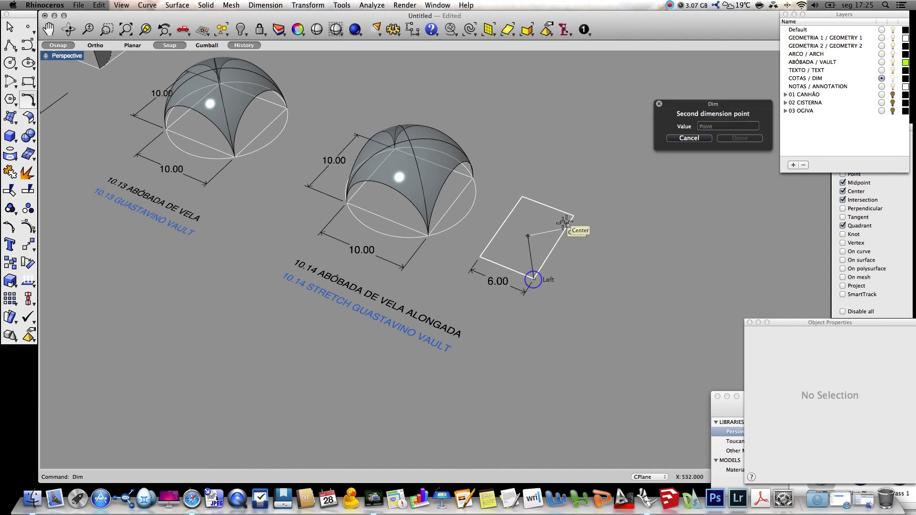
pyautogui.click(573, 216)
pyautogui.click(586, 224)
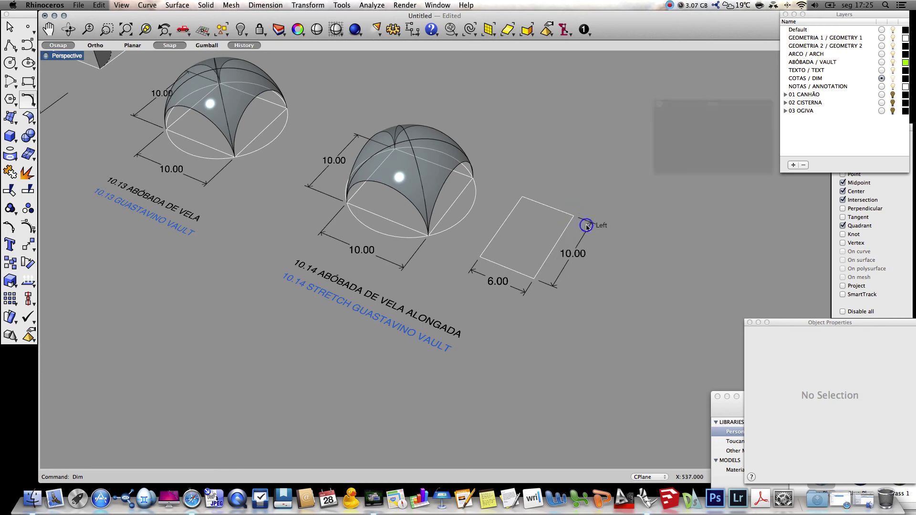
# Copy the rectangle from its front edge midpoint to the midpoint of the front side of the 10.14 vault's base square.
pyautogui.write('c')
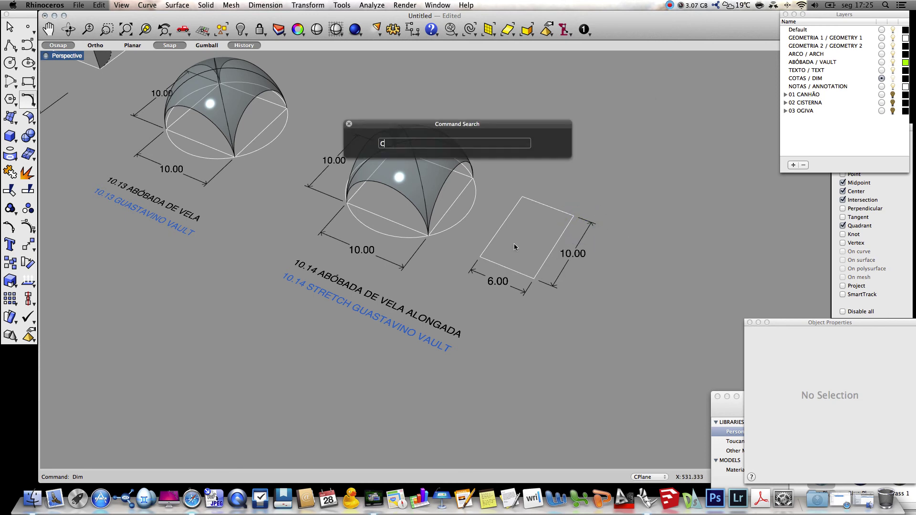
pyautogui.write('opy')
pyautogui.press('Return')
pyautogui.click(553, 212)
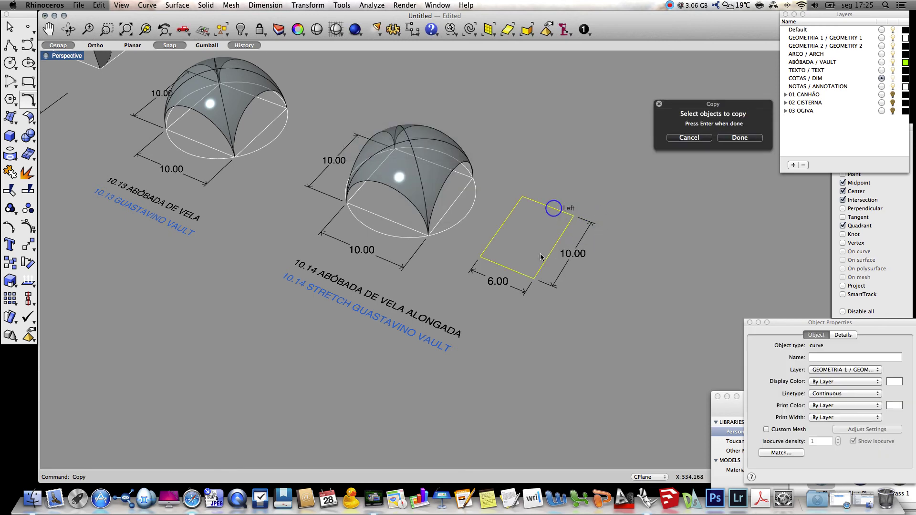
pyautogui.press('Return')
pyautogui.click(508, 267)
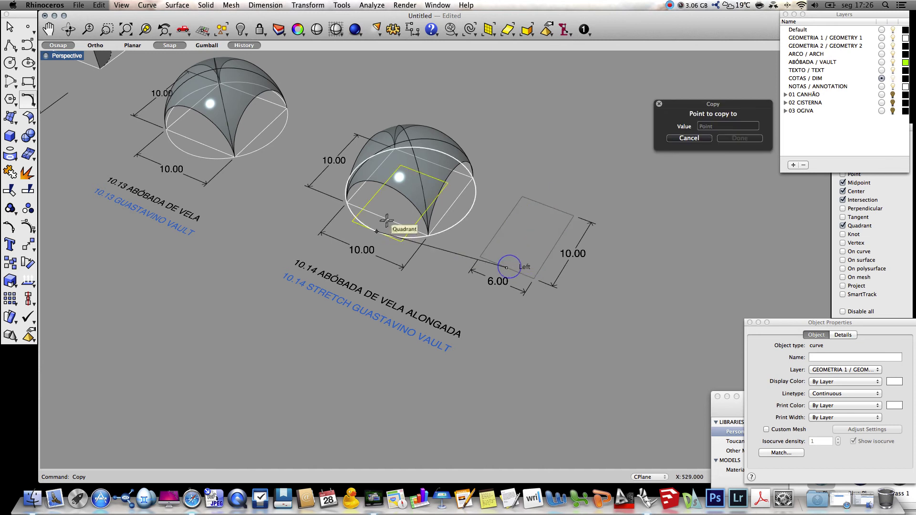
pyautogui.press('Escape')
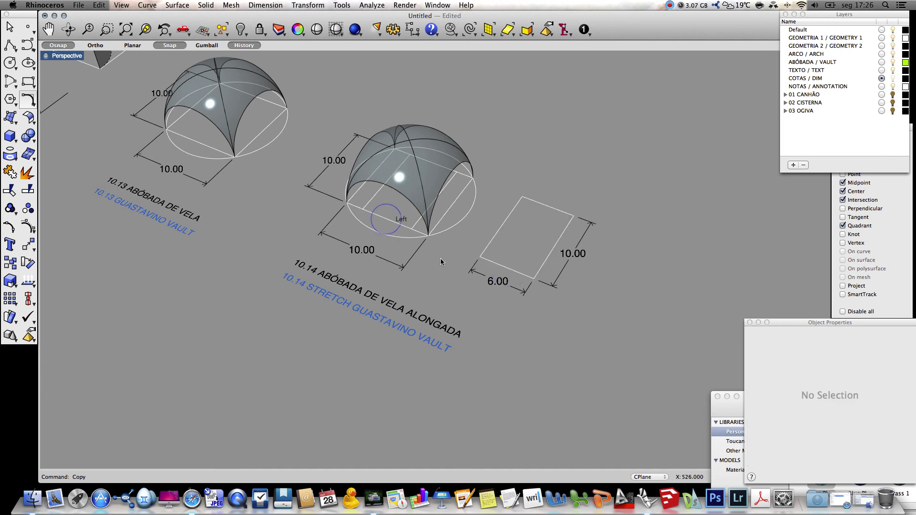
# Extrude the copied rectangle upward through and above the 10.14 vault, on the ABÓBADA / VAULT layer.
pyautogui.moveTo(352, 106); pyautogui.dragTo(349, 101, button='right')
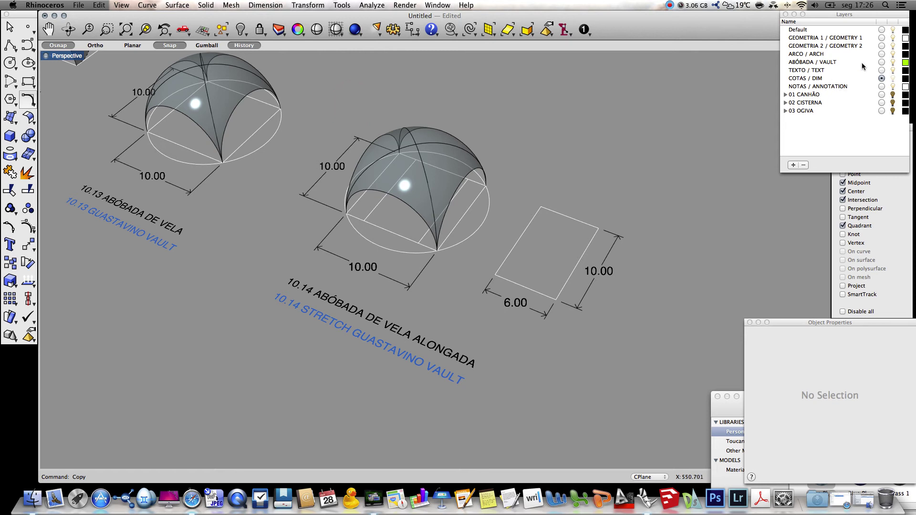
pyautogui.write('ExtrudeCrv')
pyautogui.press('Return')
pyautogui.click(455, 197)
pyautogui.press('Return')
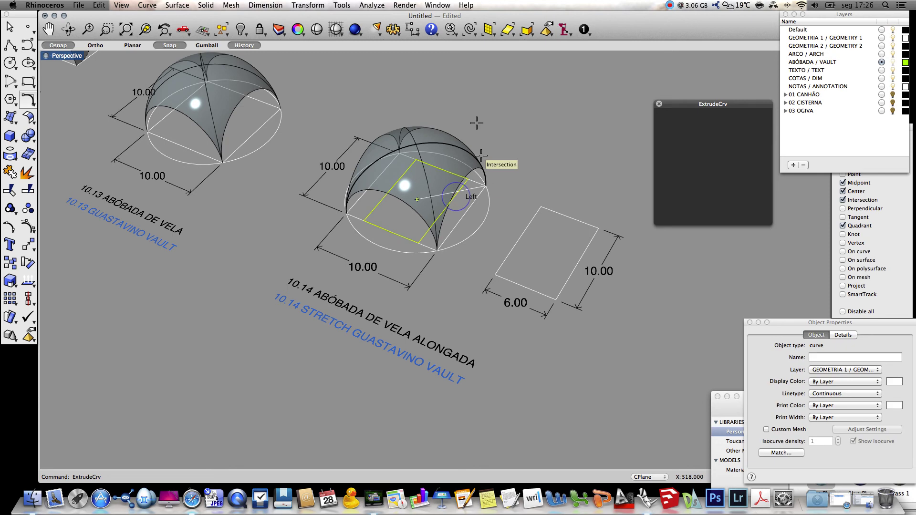
pyautogui.click(478, 106)
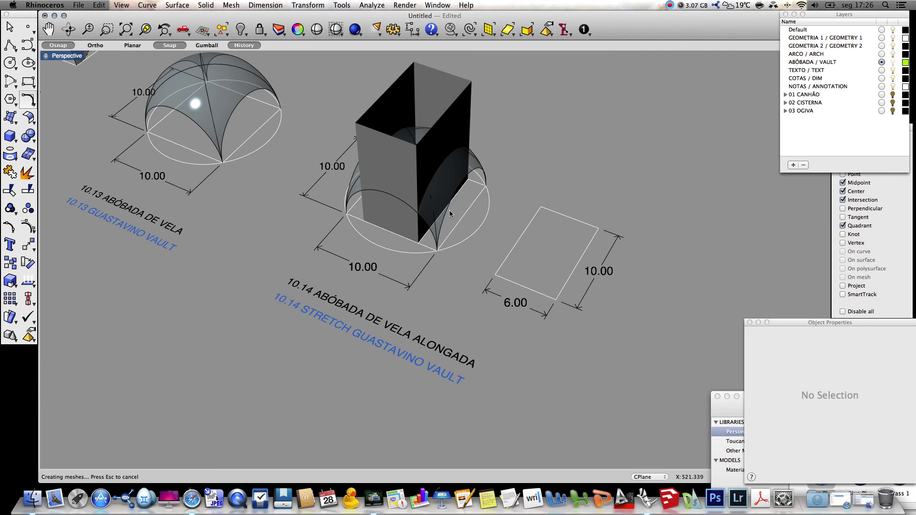
# Move the 10.14 vault's side and diagonal arch curves to the GEOMETRIA 1 / GEOMETRY 1 layer.
pyautogui.click(437, 227)
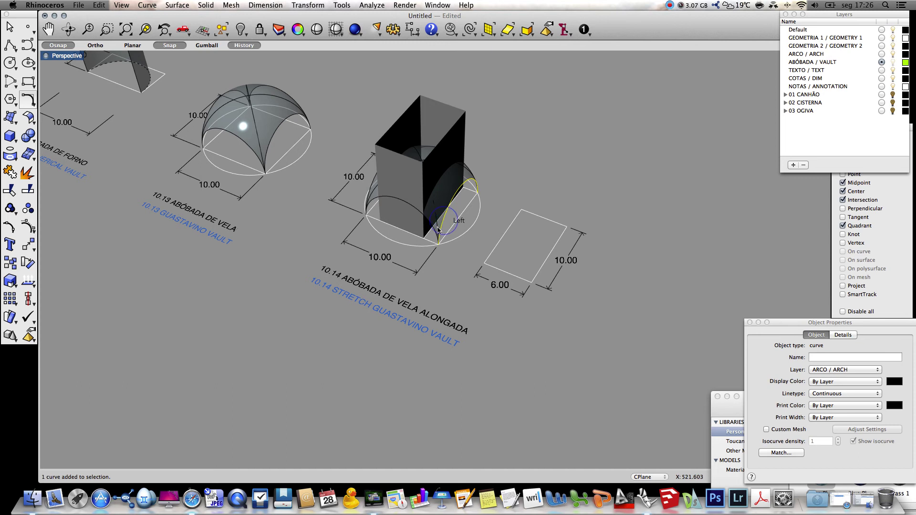
pyautogui.keyDown('shift'); pyautogui.click(393, 198); pyautogui.keyUp('shift')
pyautogui.keyDown('shift'); pyautogui.click(373, 192); pyautogui.keyUp('shift')
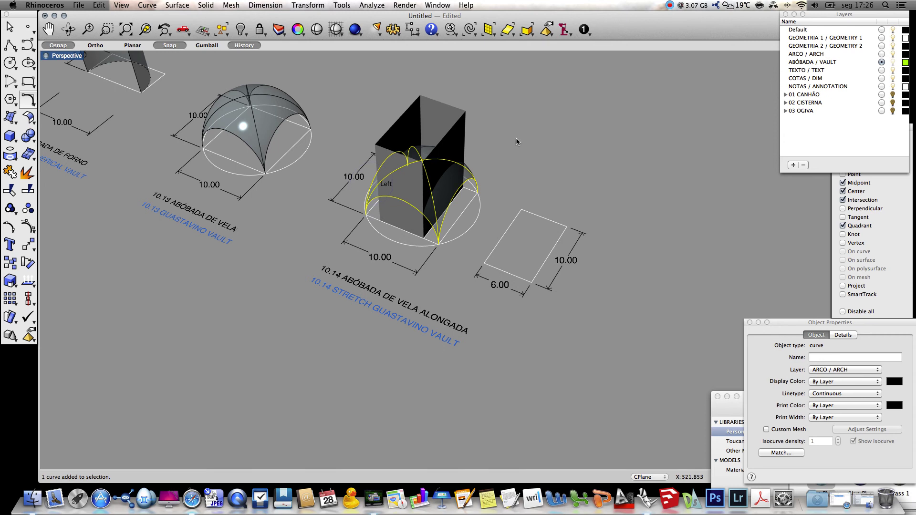
pyautogui.scroll(5, 472, 137)
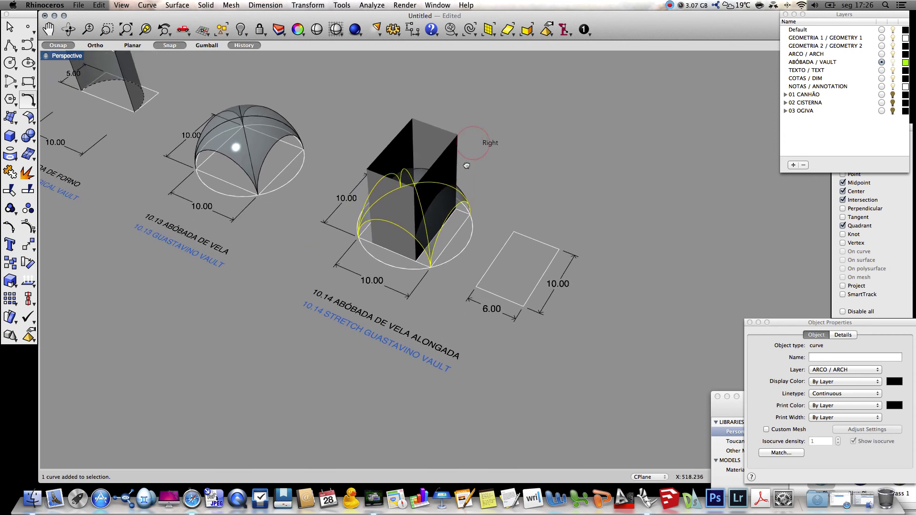
pyautogui.scroll(5, 464, 158)
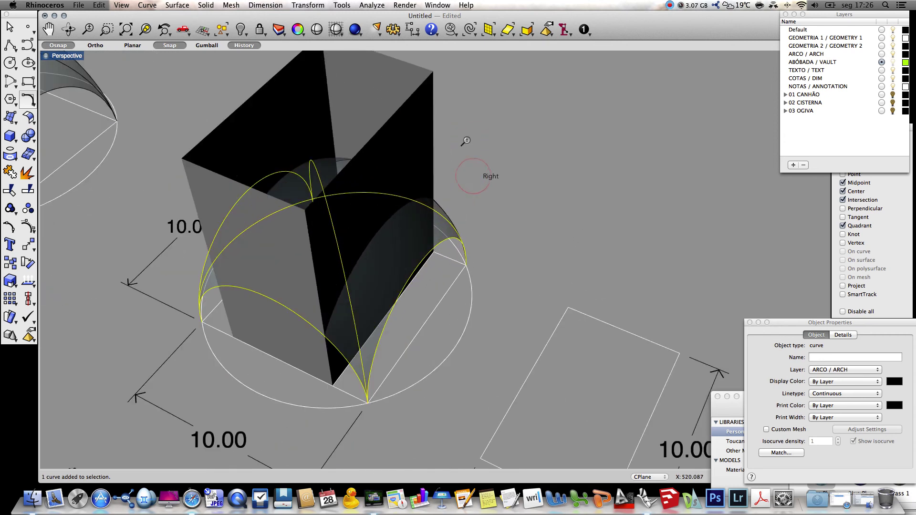
pyautogui.keyDown('shift'); pyautogui.click(338, 164); pyautogui.keyUp('shift')
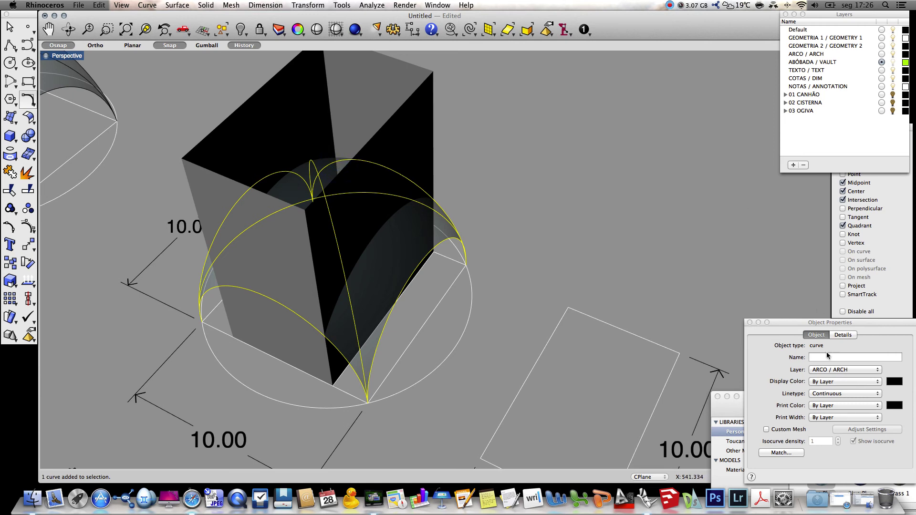
pyautogui.click(840, 371)
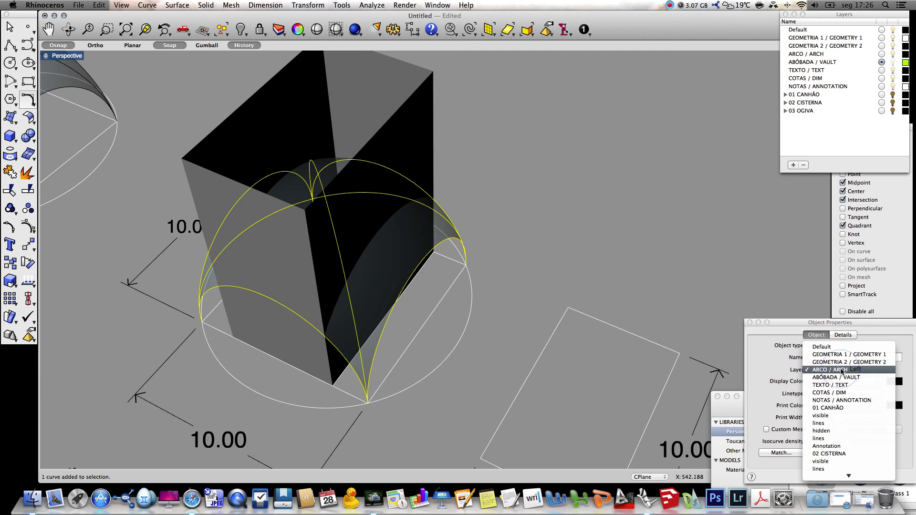
pyautogui.click(842, 356)
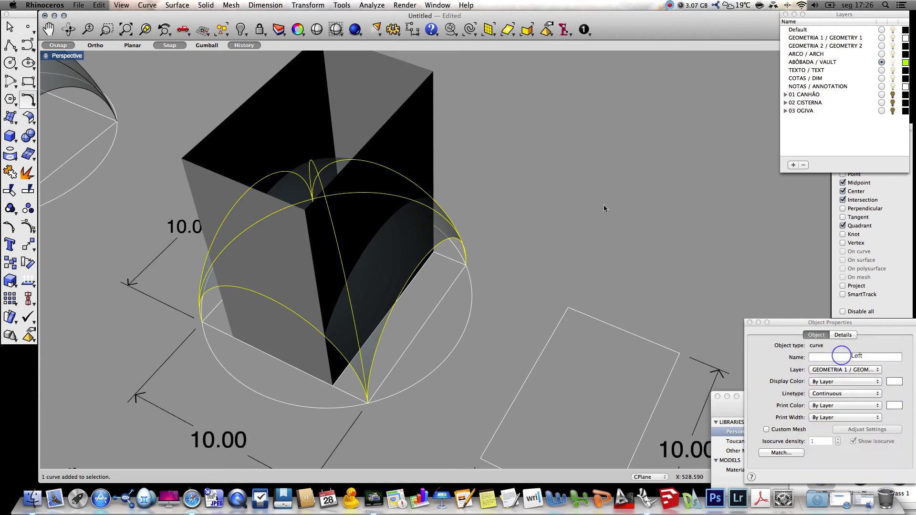
pyautogui.click(596, 198)
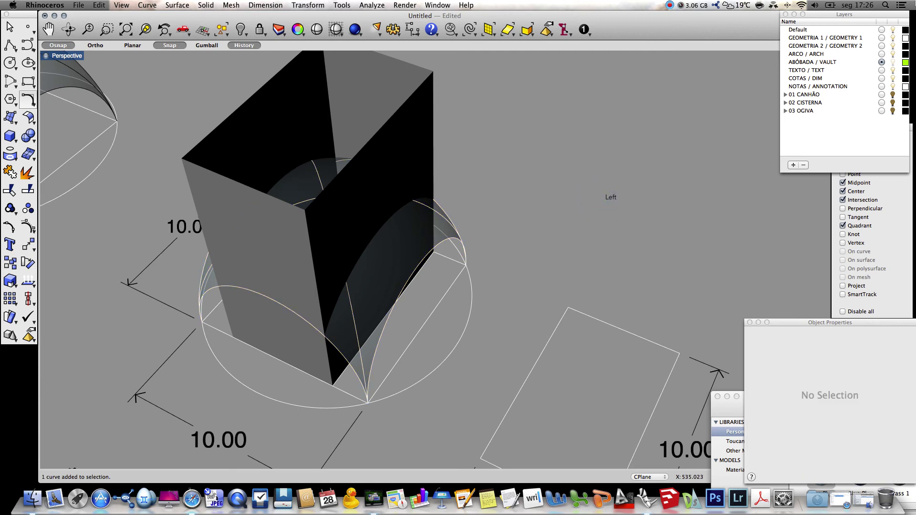
# Create the intersection curves between the extruded box and the 10.14 vault surface on the ARCO / ARCH layer.
pyautogui.click(881, 54)
pyautogui.click(9, 154)
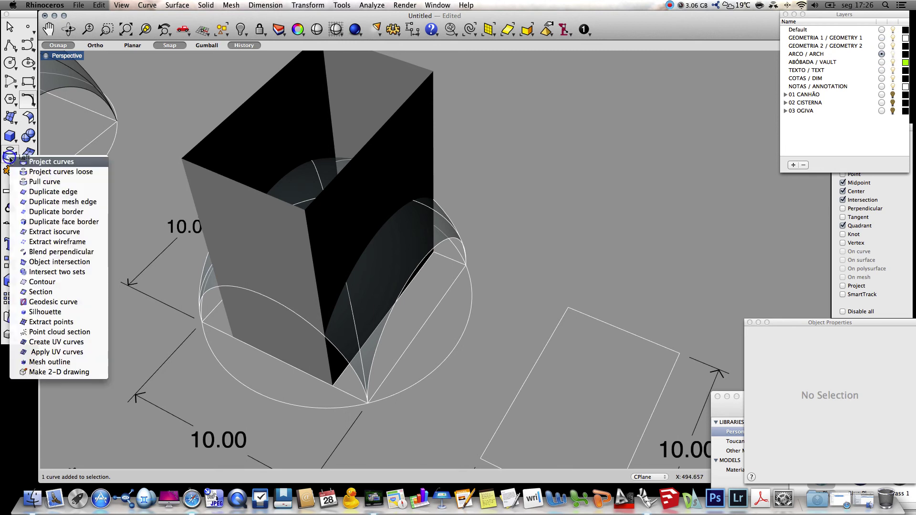
pyautogui.click(57, 262)
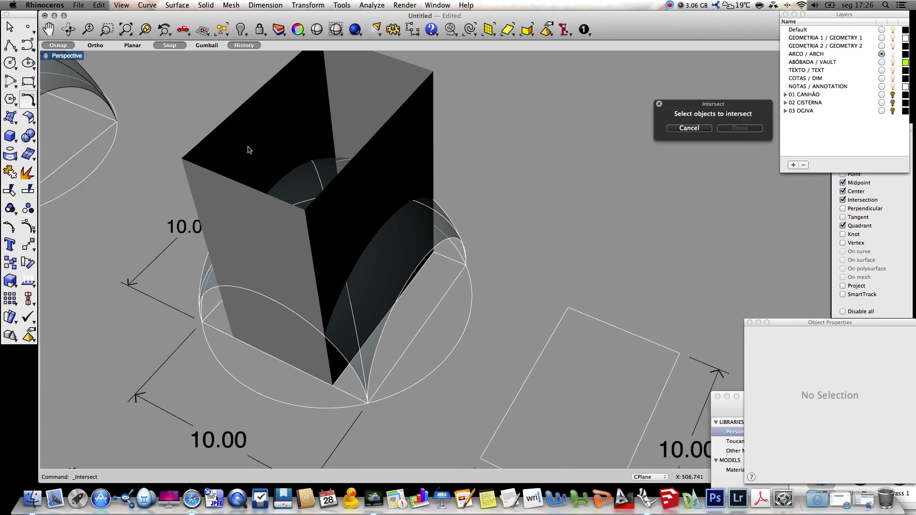
pyautogui.click(247, 147)
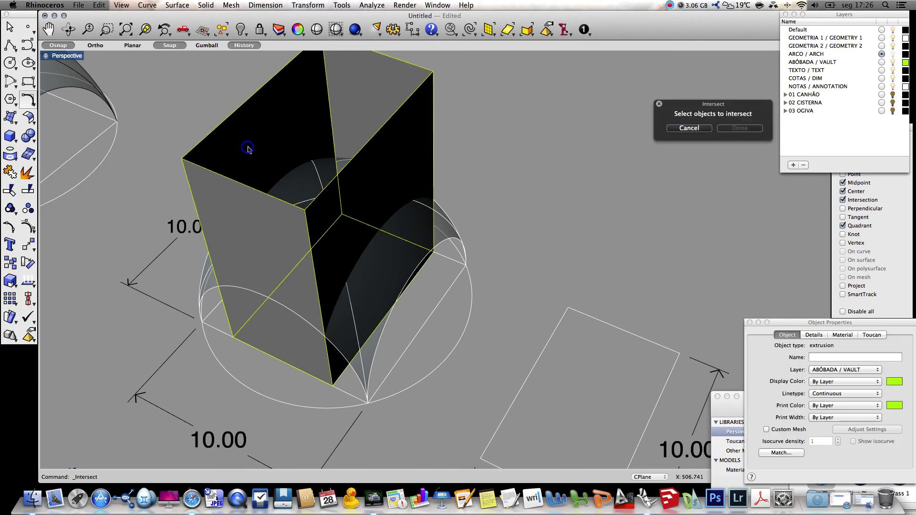
pyautogui.click(369, 351)
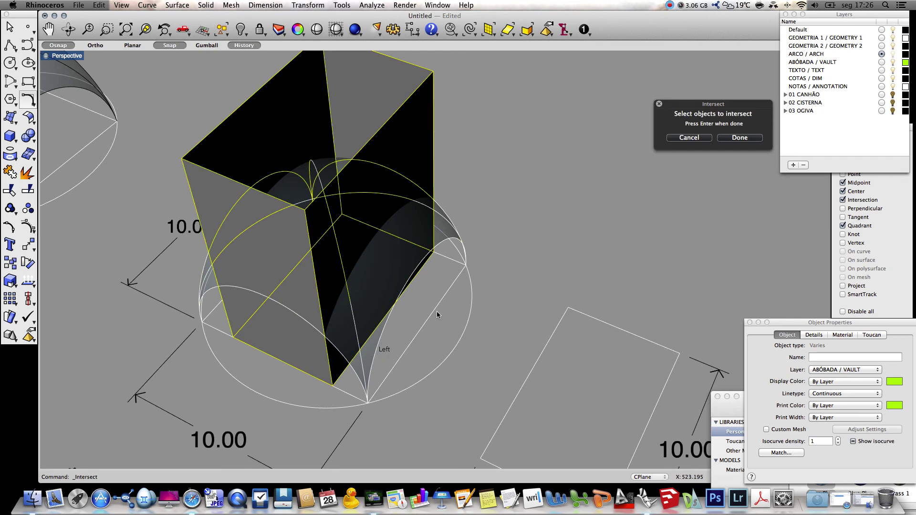
pyautogui.press('Return')
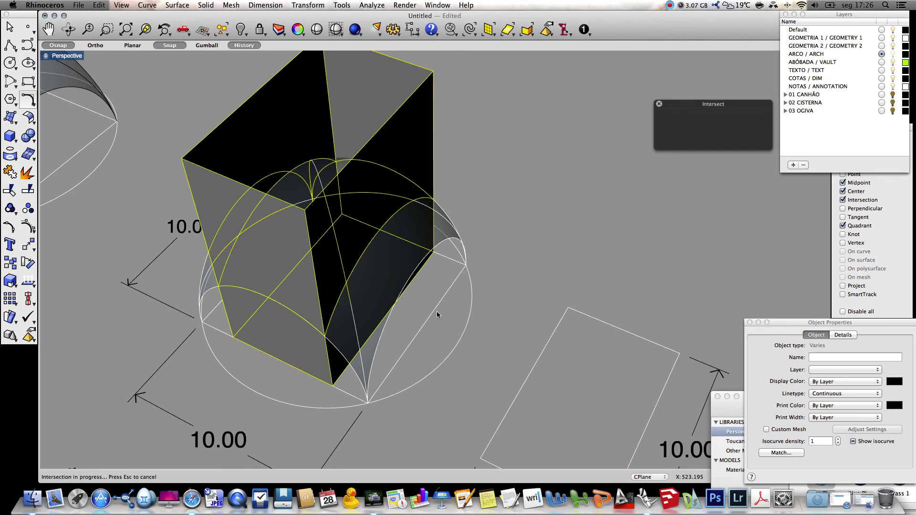
pyautogui.click(457, 173)
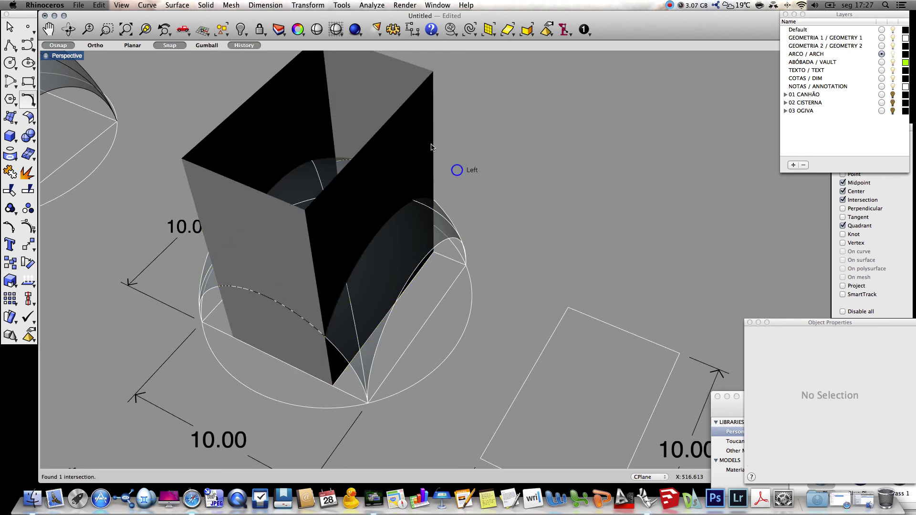
pyautogui.click(414, 145)
pyautogui.press('Delete')
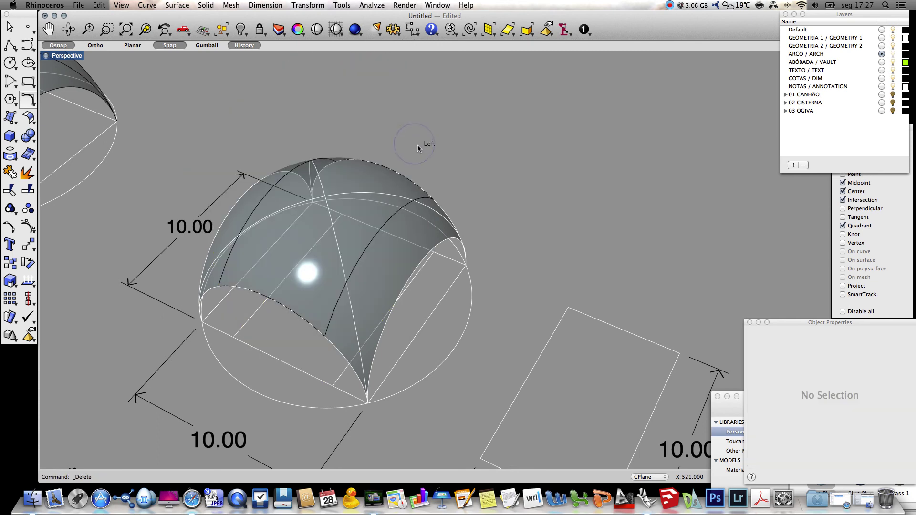
pyautogui.hscroll(-3, 459, 165)
pyautogui.press('super+z')
pyautogui.click(517, 220)
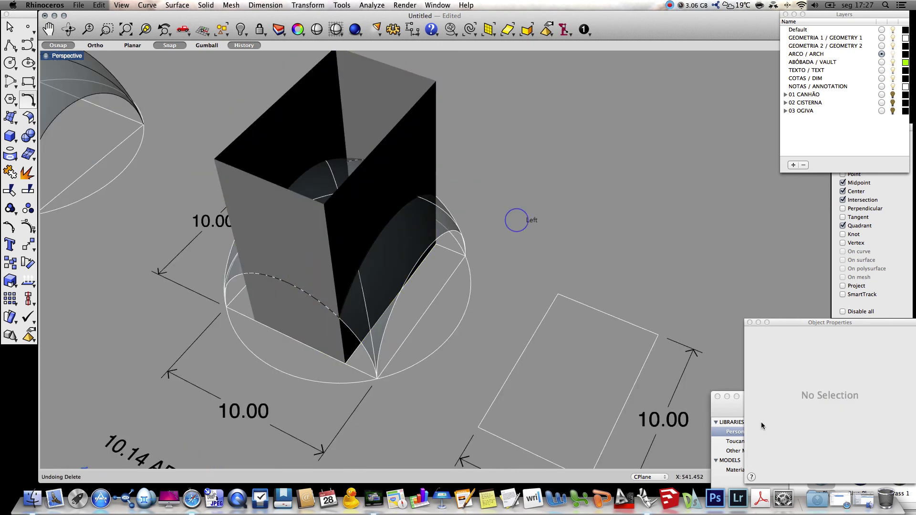
# Apply the Glass material from the Personal Library to the extruded box around the 10.14 vault.
pyautogui.click(732, 412)
pyautogui.scroll(-5, 873, 471)
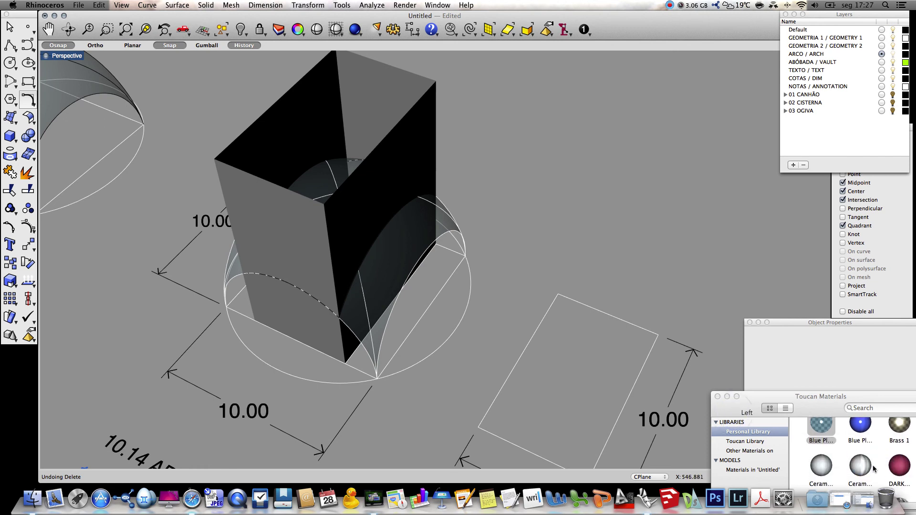
pyautogui.moveTo(899, 469); pyautogui.dragTo(421, 110)
pyautogui.click(574, 176)
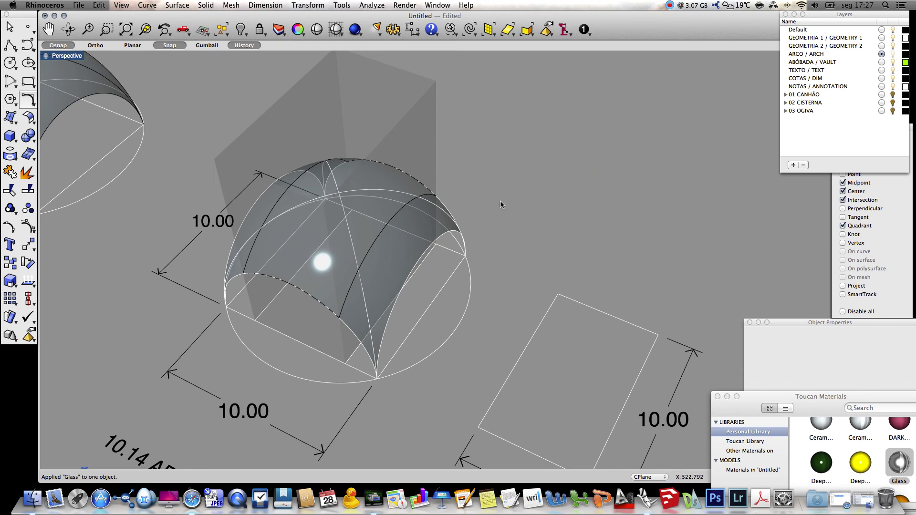
# Trim away the 10.14 vault surface on both sides of the box, using the intersection curves as cutting objects.
pyautogui.write('Trim')
pyautogui.press('Return')
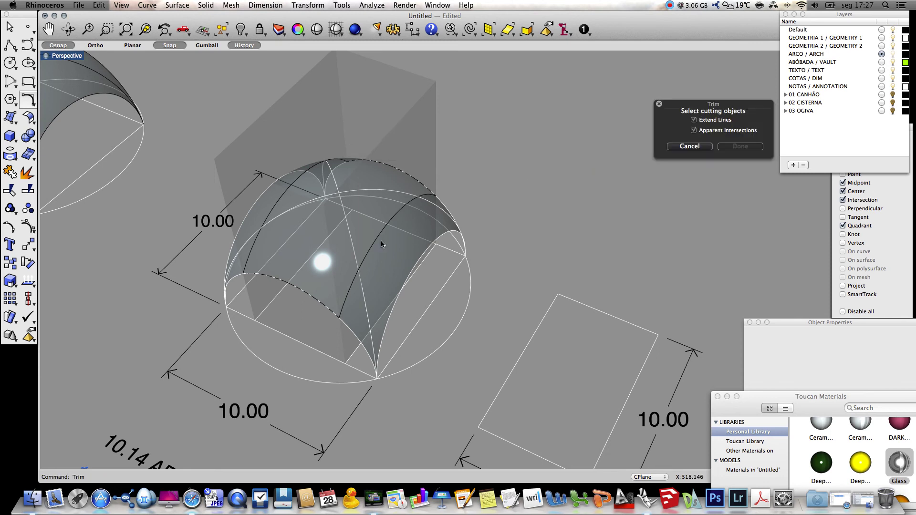
pyautogui.click(379, 238)
pyautogui.click(394, 262)
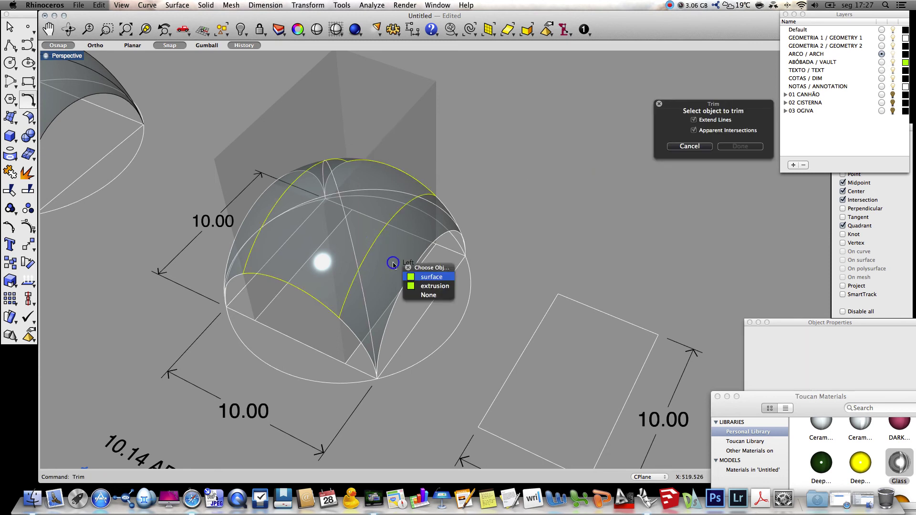
pyautogui.click(432, 276)
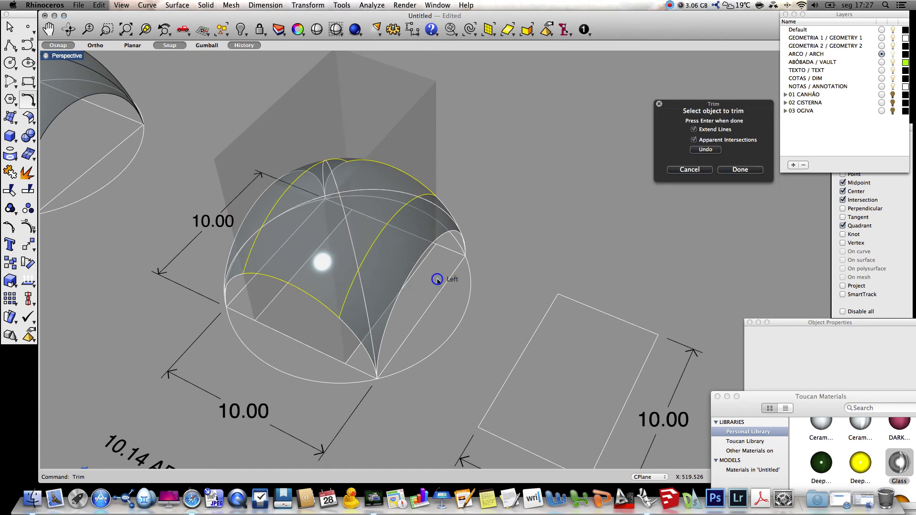
pyautogui.click(237, 268)
pyautogui.click(739, 170)
# Create a four-point sphere through the corners of the separate 6 by 10 rectangle, on the ABÓBADA / VAULT layer.
pyautogui.moveTo(574, 230); pyautogui.dragTo(591, 203, button='right')
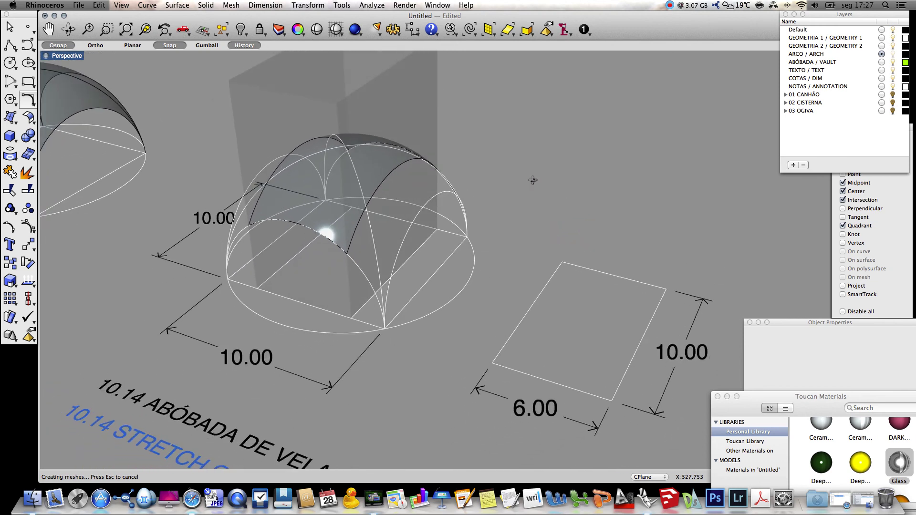
pyautogui.rightClick(533, 195)
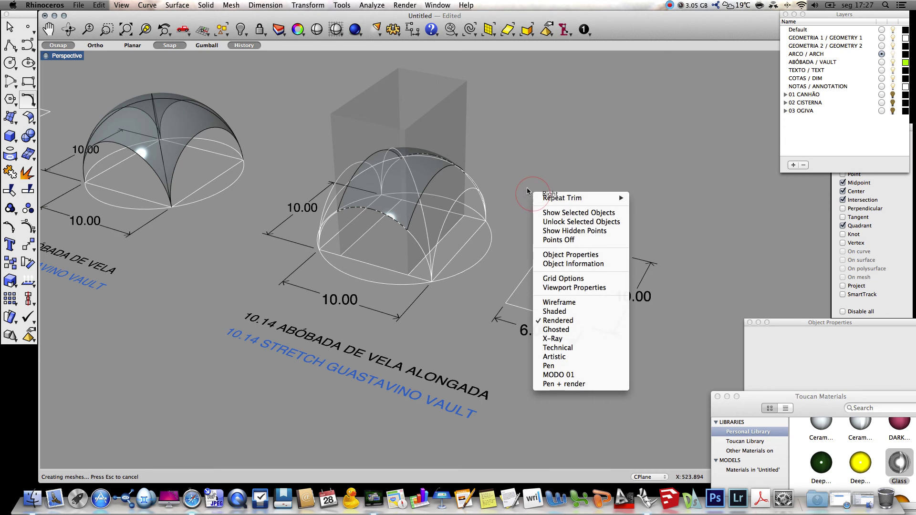
pyautogui.press('Escape')
pyautogui.moveTo(677, 278); pyautogui.dragTo(678, 281, button='right')
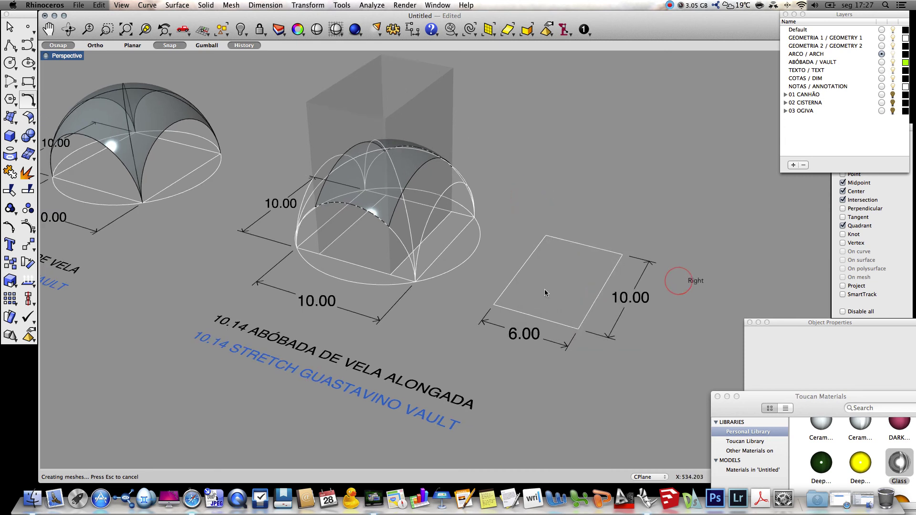
pyautogui.moveTo(679, 353); pyautogui.dragTo(651, 352, button='right')
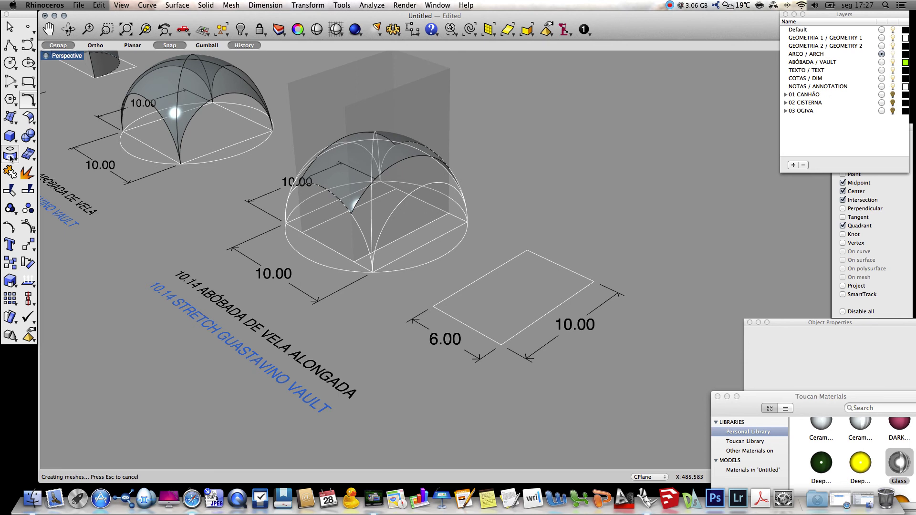
pyautogui.click(9, 136)
pyautogui.moveTo(41, 162)
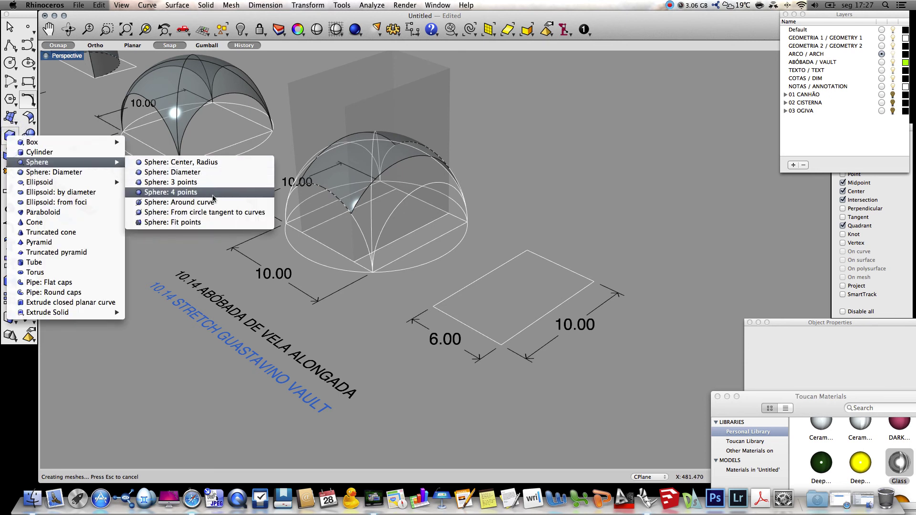
pyautogui.click(213, 193)
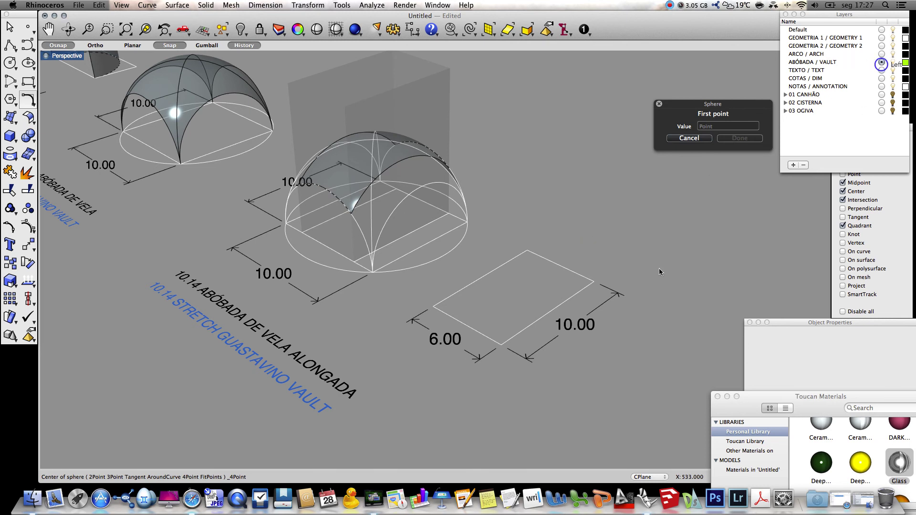
pyautogui.click(436, 307)
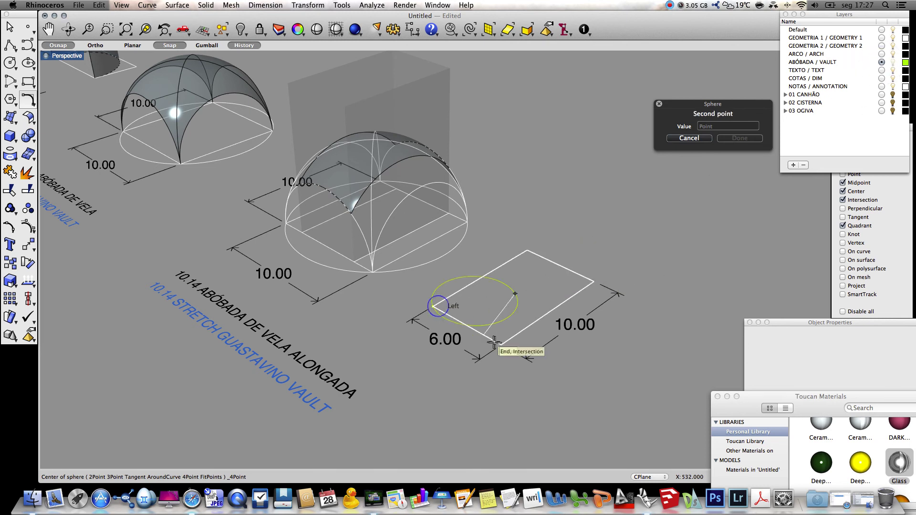
pyautogui.click(501, 345)
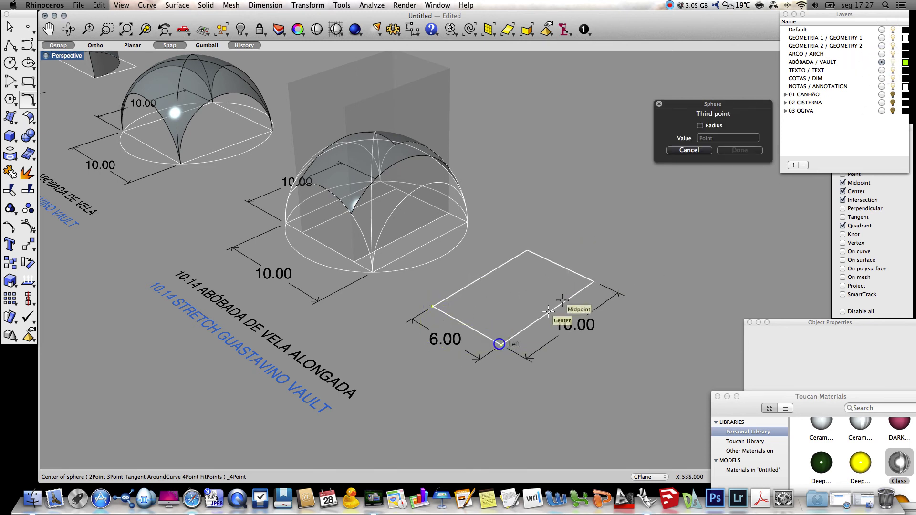
pyautogui.click(589, 281)
pyautogui.click(527, 253)
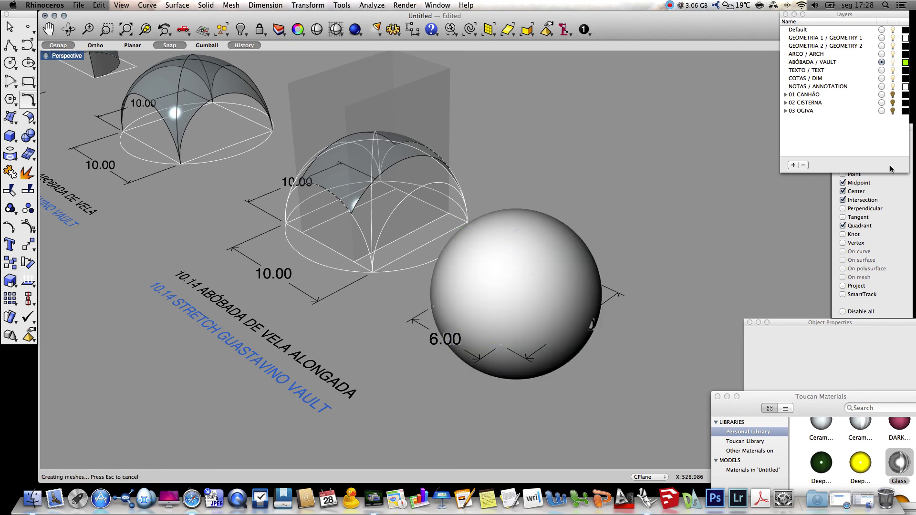
# Apply the Blue Plastic GLASS material to the new sphere.
pyautogui.scroll(3, 838, 445)
pyautogui.moveTo(820, 433); pyautogui.dragTo(544, 324)
pyautogui.click(631, 225)
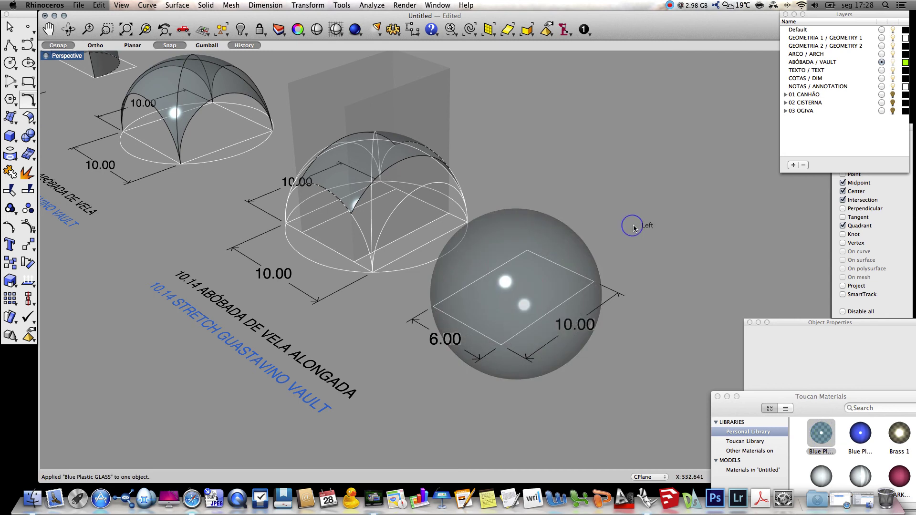
# Project the 6 by 10 rectangle onto the sphere.
pyautogui.click(10, 154)
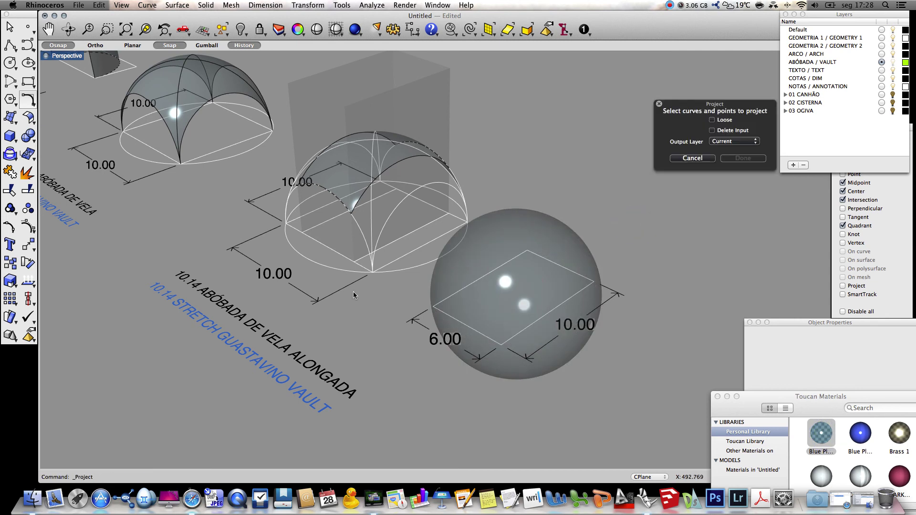
pyautogui.click(526, 329)
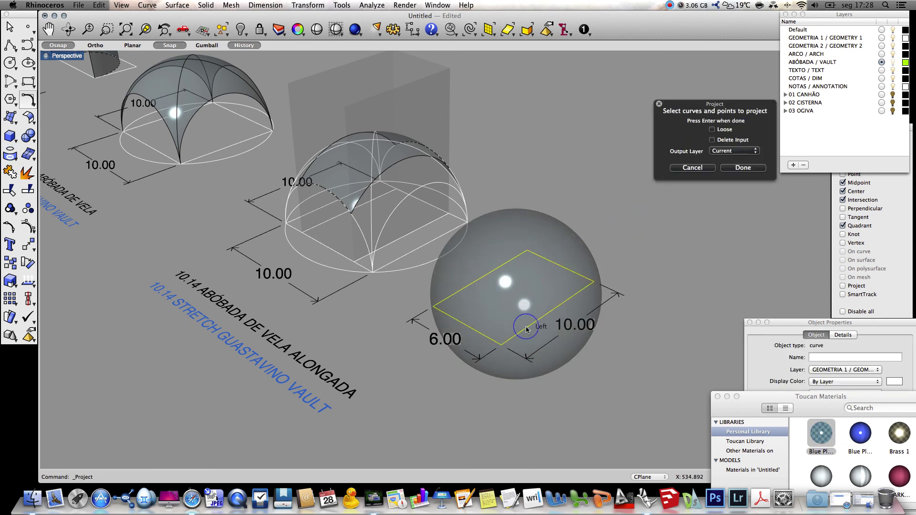
pyautogui.press('Return')
pyautogui.click(531, 238)
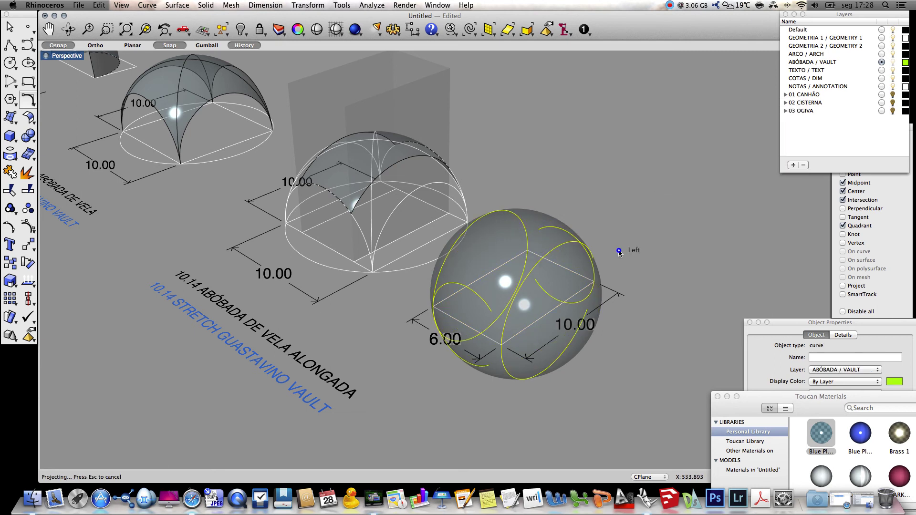
pyautogui.click(619, 253)
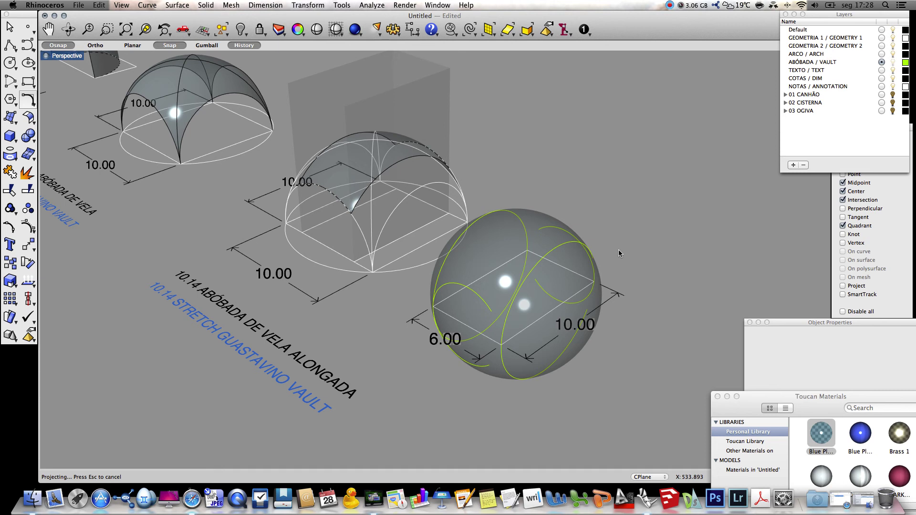
# Delete the curves projected onto the sphere, keeping the sphere itself.
pyautogui.click(560, 249)
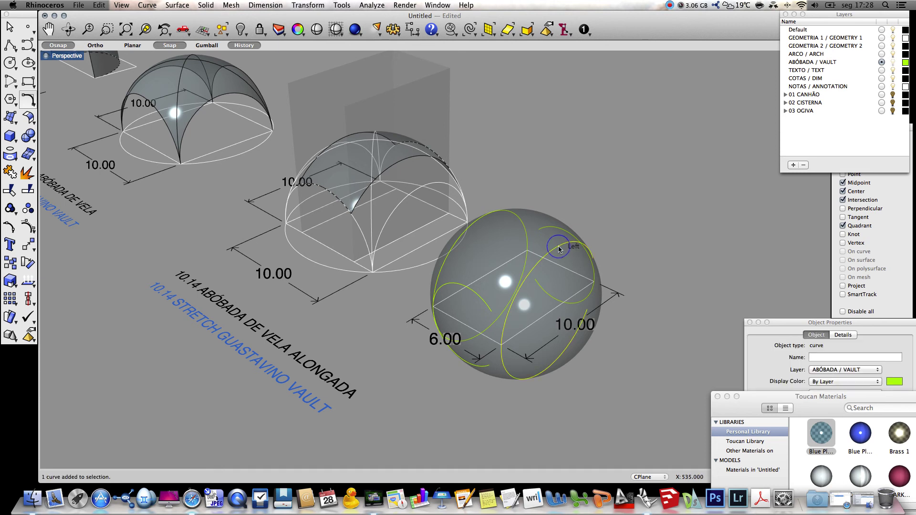
pyautogui.press('Delete')
pyautogui.click(552, 232)
pyautogui.press('Delete')
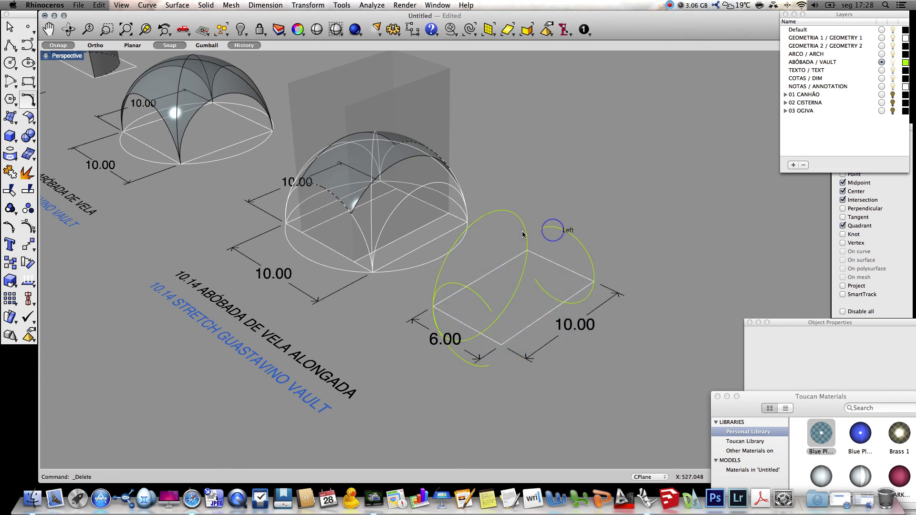
pyautogui.press('super+z')
pyautogui.click(613, 228)
pyautogui.click(513, 301)
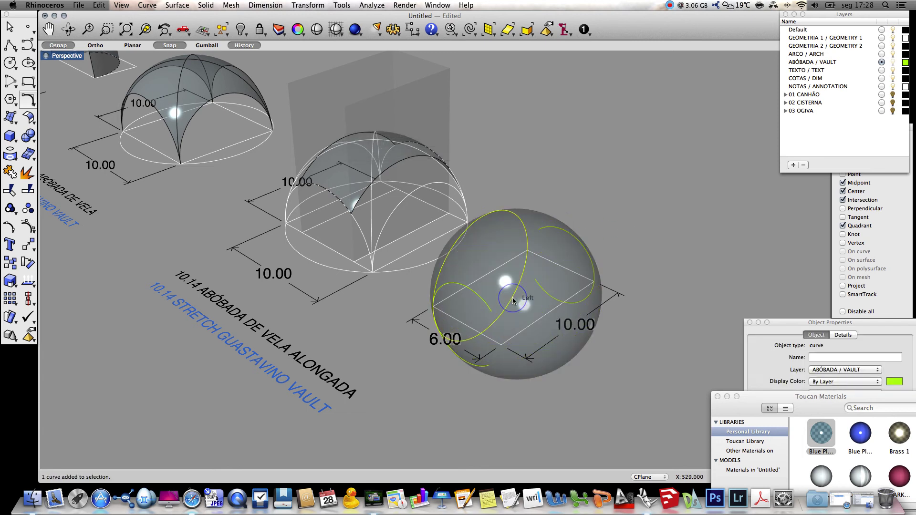
pyautogui.press('Delete')
pyautogui.click(483, 303)
pyautogui.press('Delete')
pyautogui.click(550, 300)
pyautogui.press('Delete')
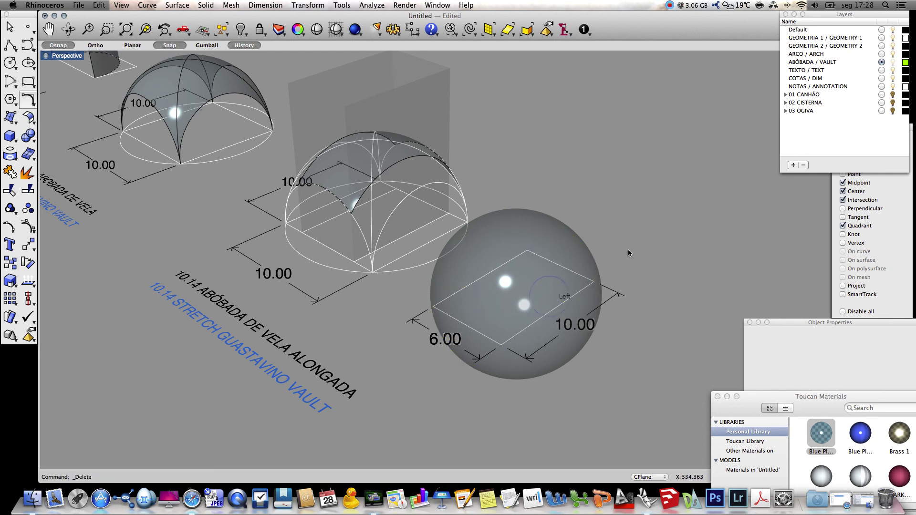
# Extrude the 6 by 10 rectangle upward through and above the sphere.
pyautogui.write('EX')
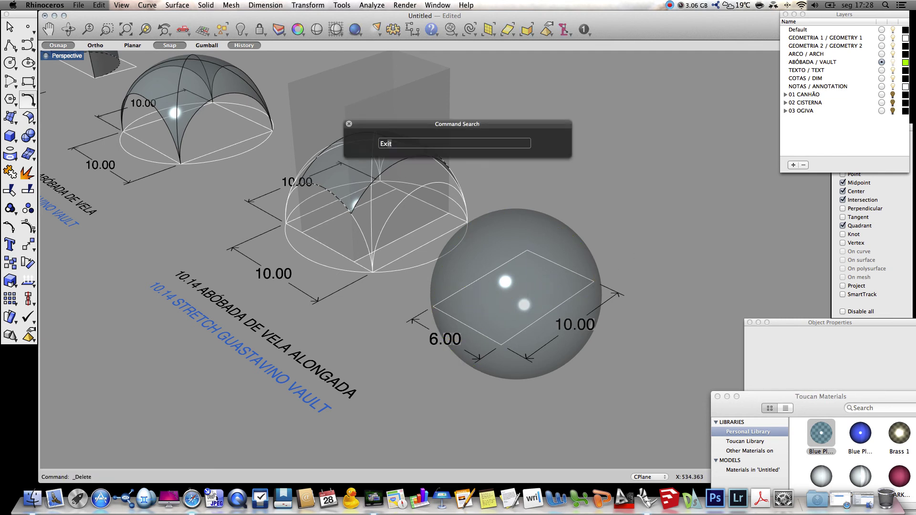
pyautogui.write('TRUDE')
pyautogui.press('Return')
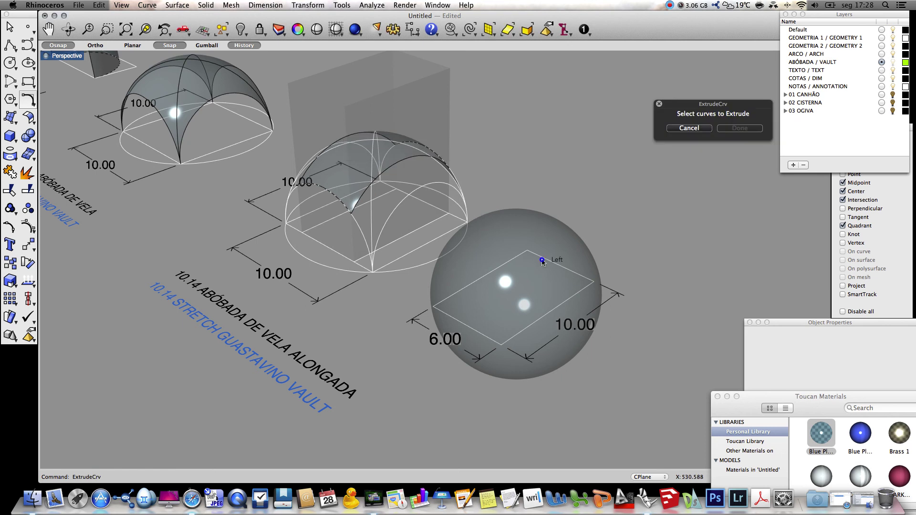
pyautogui.click(542, 261)
pyautogui.press('Return')
pyautogui.click(580, 186)
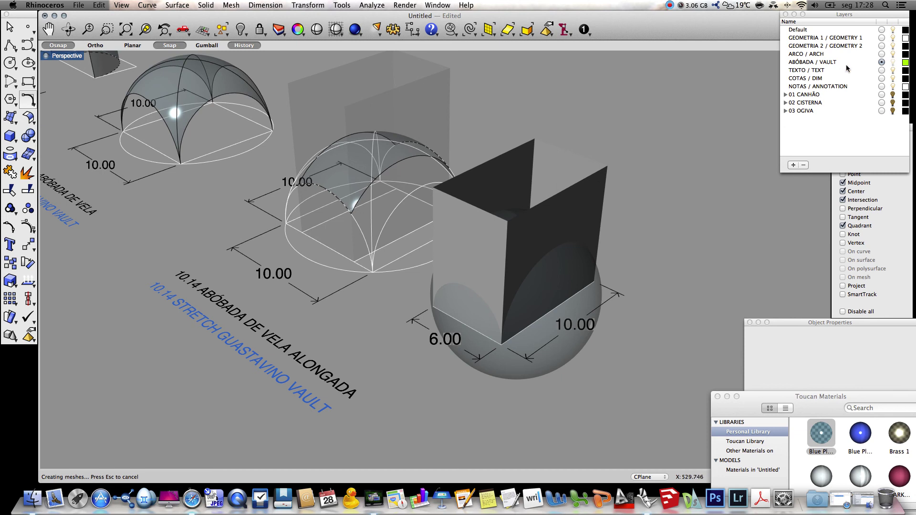
# Create the intersection curves between the extruded box and the sphere on the ARCO / ARCH layer.
pyautogui.click(881, 54)
pyautogui.moveTo(13, 157); pyautogui.dragTo(57, 260)
pyautogui.click(559, 173)
pyautogui.click(556, 356)
pyautogui.press('Return')
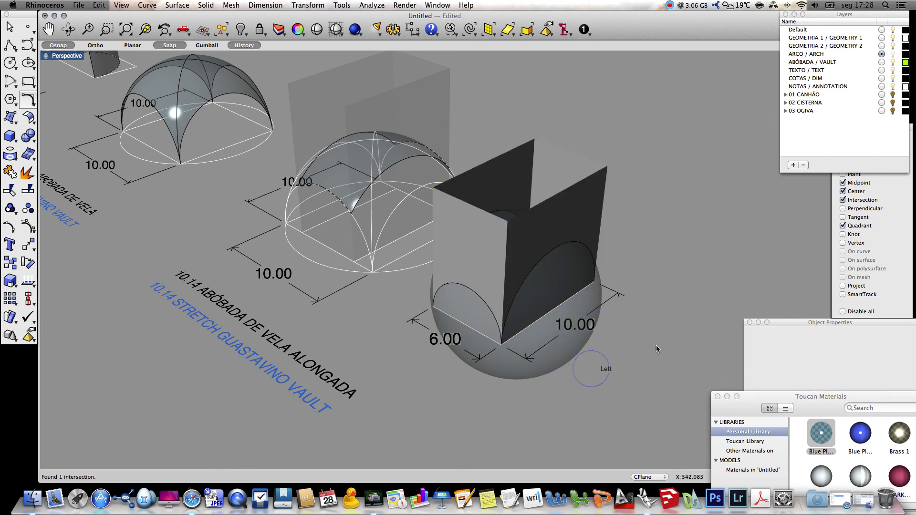
# Apply the Glass material to the box around the sphere and trim away the sphere's surface outside the arch curves.
pyautogui.scroll(-3, 876, 435)
pyautogui.moveTo(899, 459); pyautogui.dragTo(586, 181)
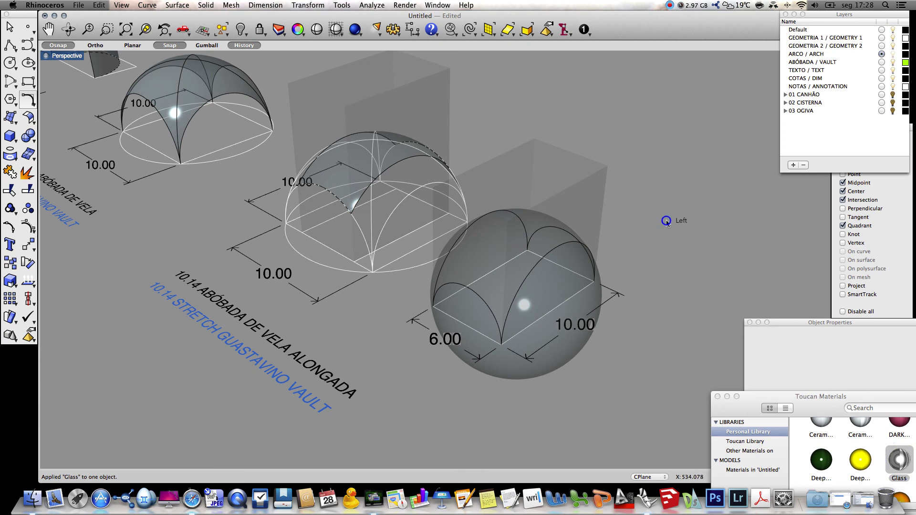
pyautogui.write('trim')
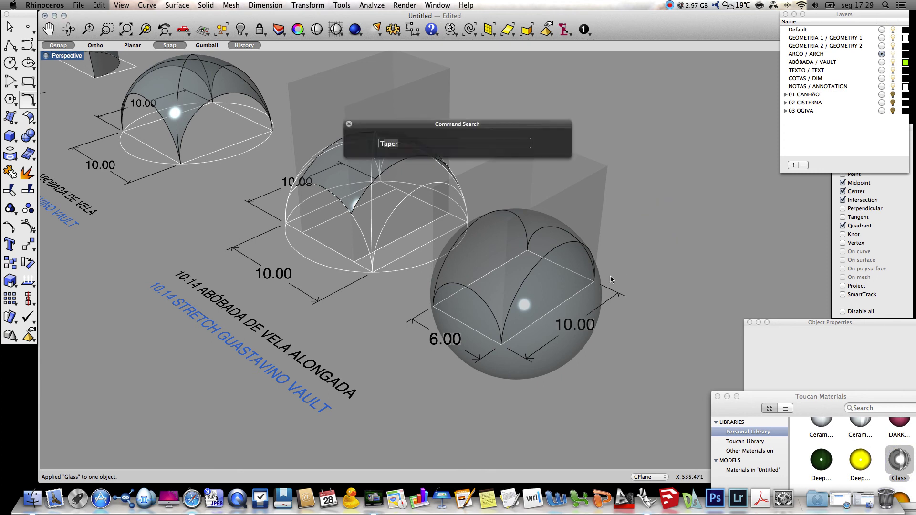
pyautogui.press('Return')
pyautogui.click(527, 276)
pyautogui.press('Return')
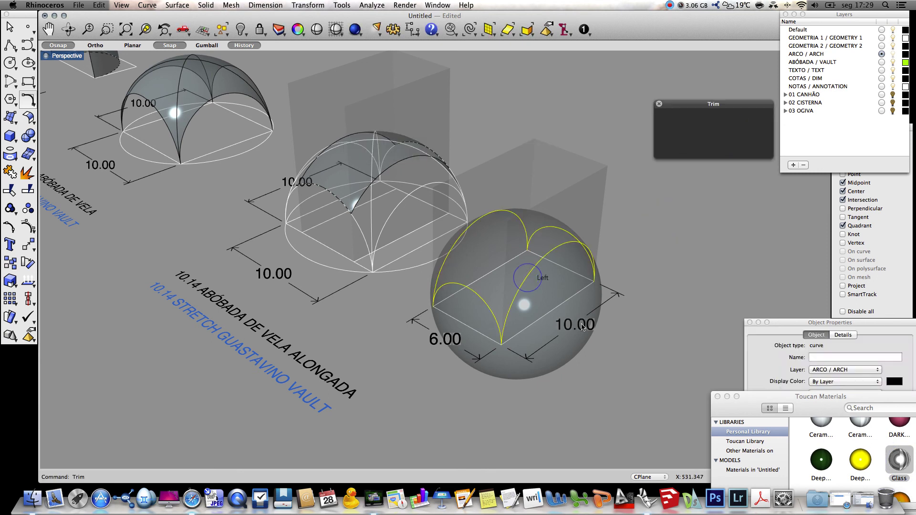
pyautogui.click(555, 360)
pyautogui.press('Return')
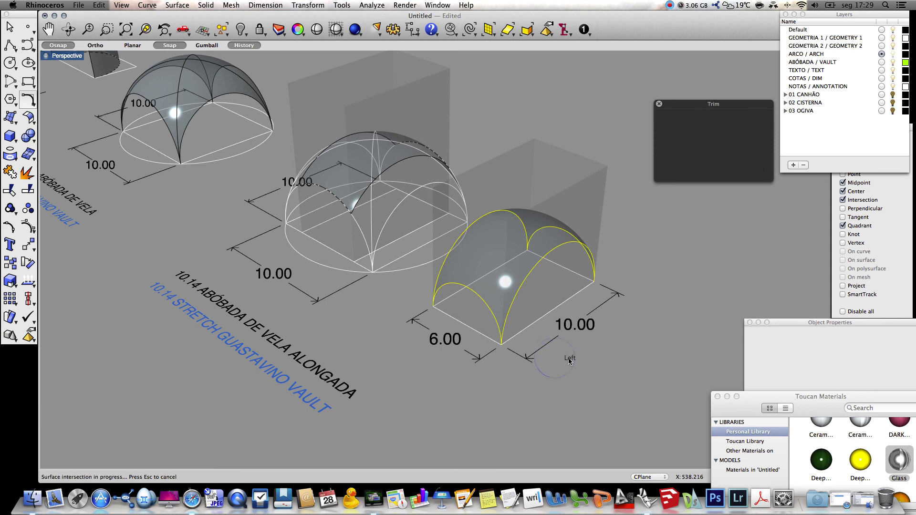
pyautogui.moveTo(479, 376); pyautogui.dragTo(452, 355, button='right')
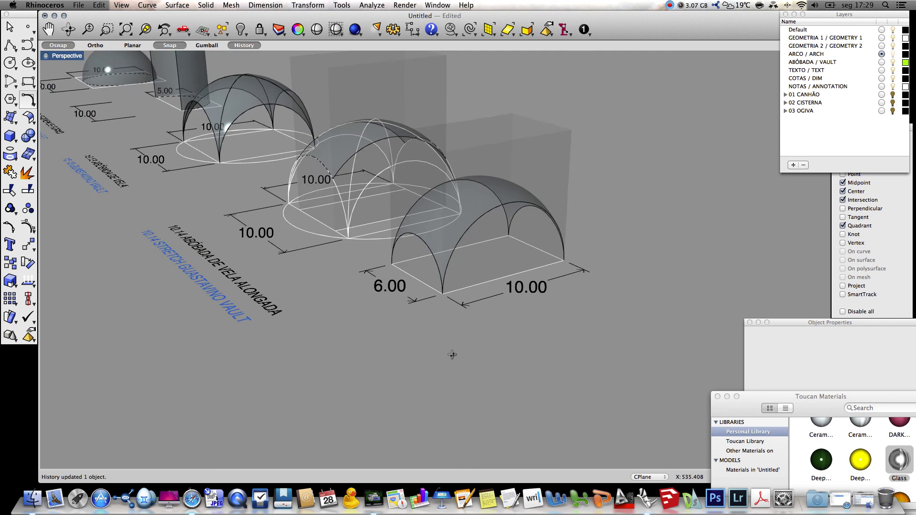
pyautogui.scroll(-3, 452, 355)
pyautogui.scroll(5, 452, 355)
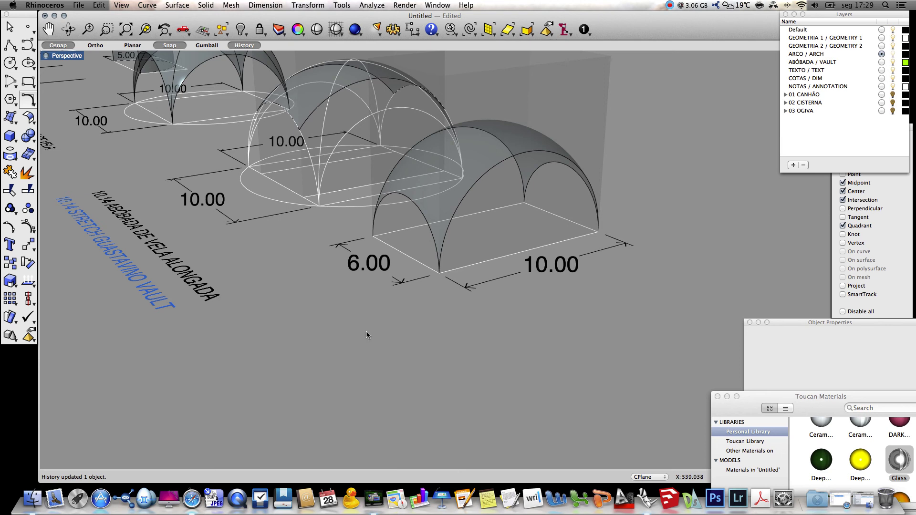
pyautogui.scroll(-4, 342, 316)
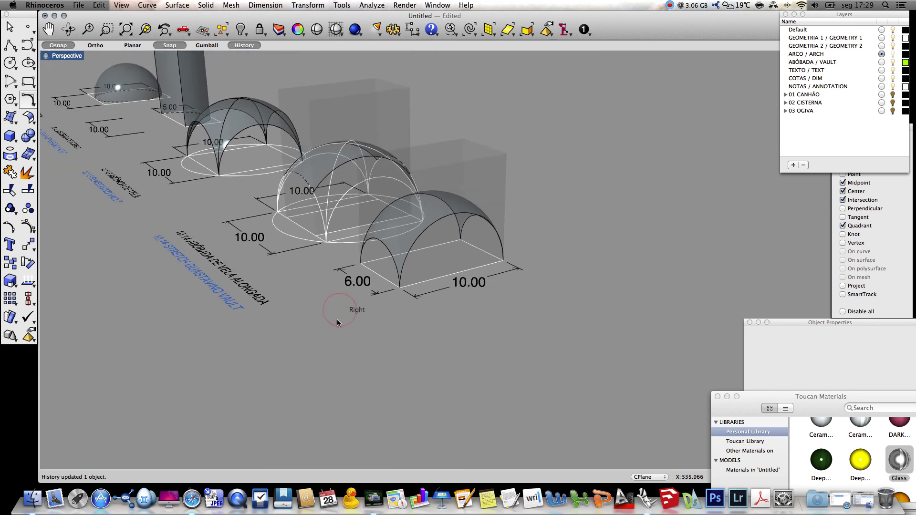
pyautogui.scroll(2, 312, 323)
pyautogui.moveTo(311, 324); pyautogui.dragTo(343, 321, button='right')
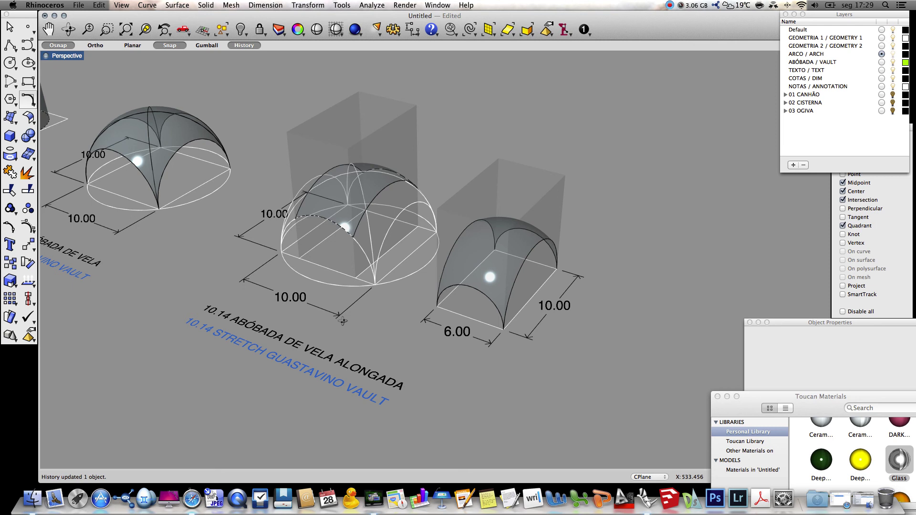
# Copy the 10 by 10 square, its two dimensions and both 10.14 labels to the free area beyond the 6 by 10 vault.
pyautogui.rightClick(197, 239)
pyautogui.scroll(-2, 197, 238)
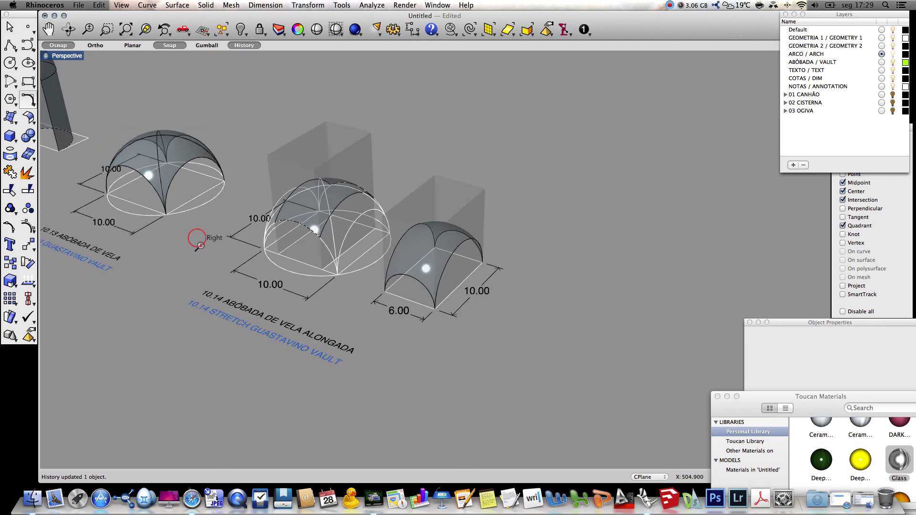
pyautogui.moveTo(198, 240); pyautogui.dragTo(203, 260, button='right')
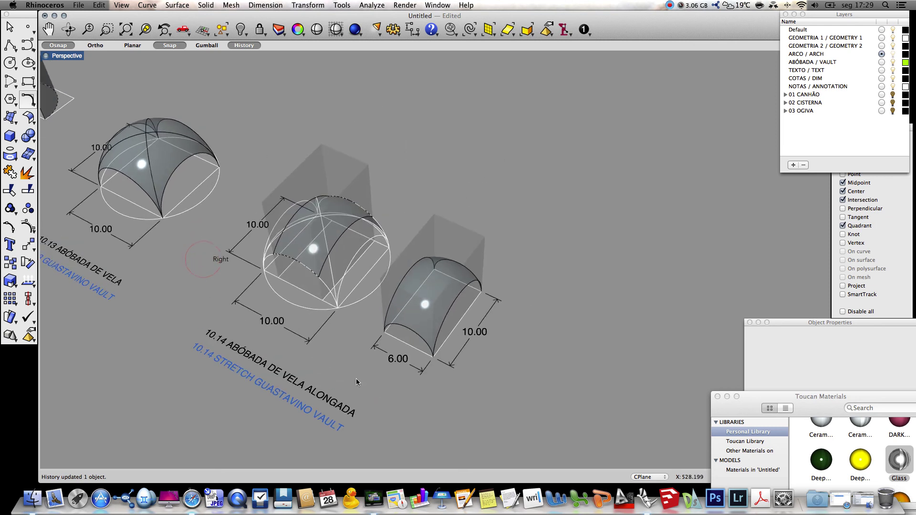
pyautogui.keyDown('shift'); pyautogui.moveTo(327, 443); pyautogui.dragTo(292, 385, button='right'); pyautogui.keyUp('shift')
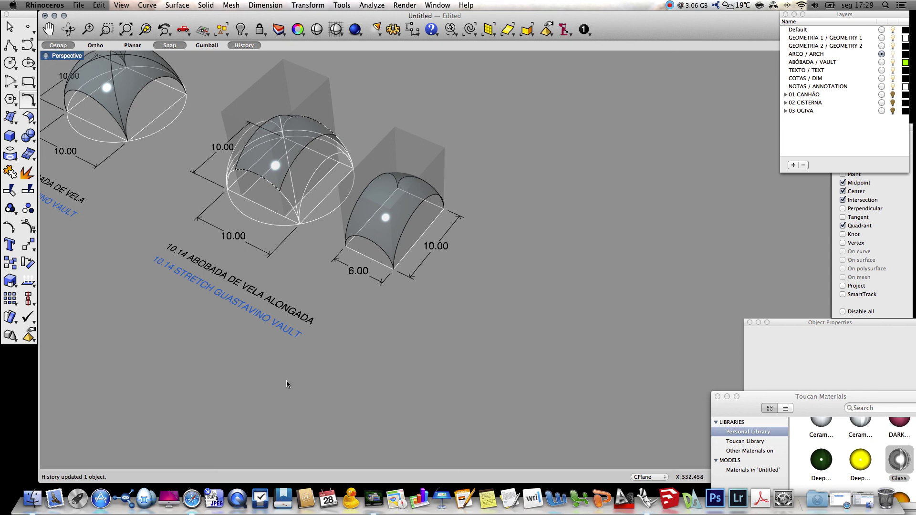
pyautogui.write('c')
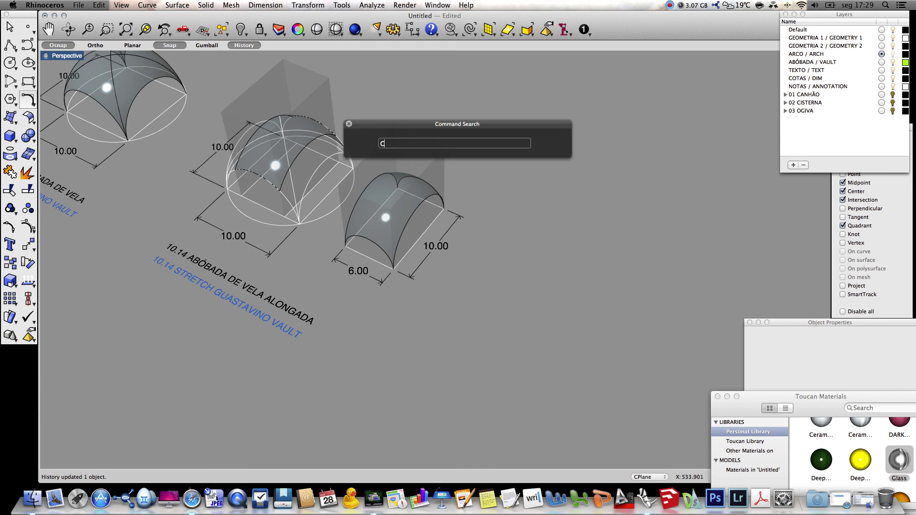
pyautogui.write('opy')
pyautogui.press('Return')
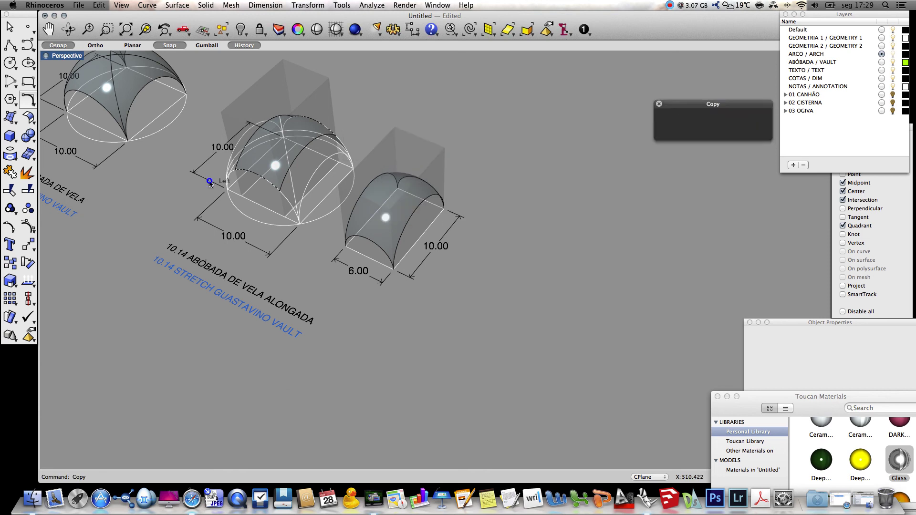
pyautogui.click(210, 182)
pyautogui.click(212, 205)
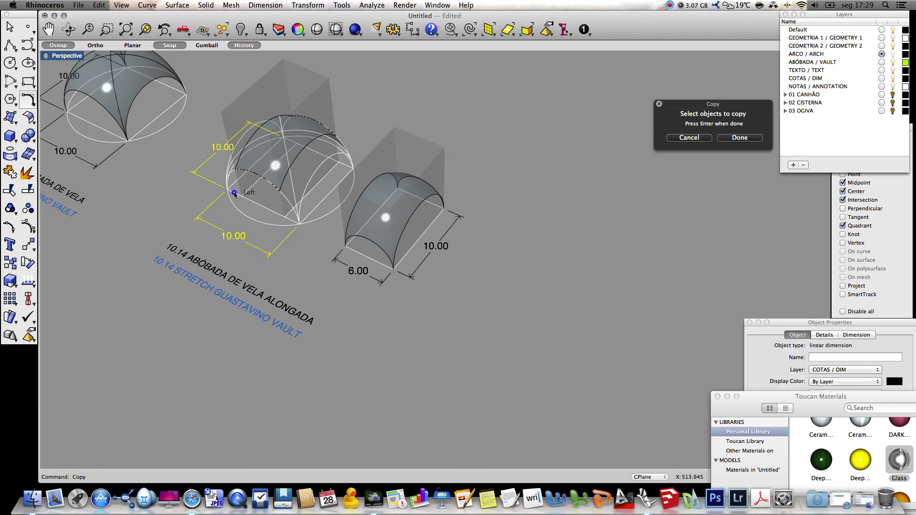
pyautogui.click(234, 195)
pyautogui.click(251, 200)
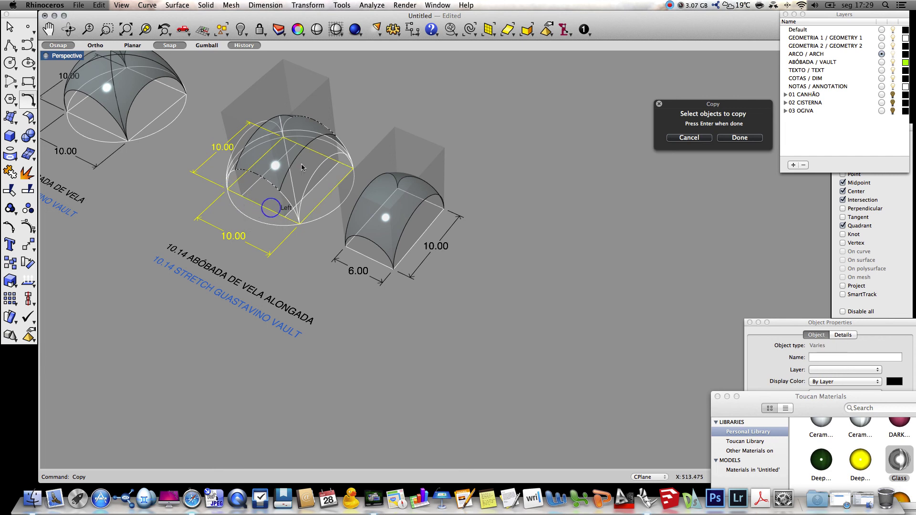
pyautogui.moveTo(237, 355); pyautogui.dragTo(174, 256)
pyautogui.press('Return')
pyautogui.click(175, 190)
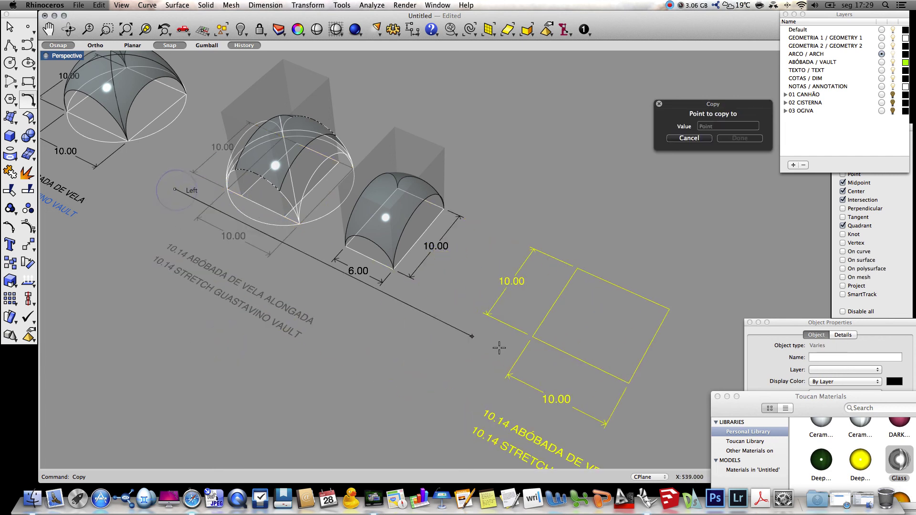
pyautogui.click(504, 352)
pyautogui.press('Return')
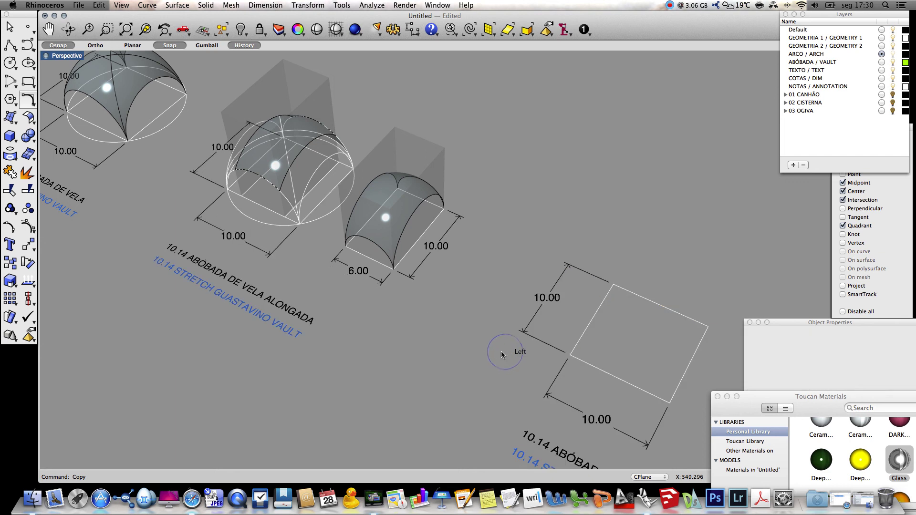
# Change the copied black Portuguese label's text to "10.15 ABÓBADA DA BOÉMIA".
pyautogui.scroll(-5, 458, 353)
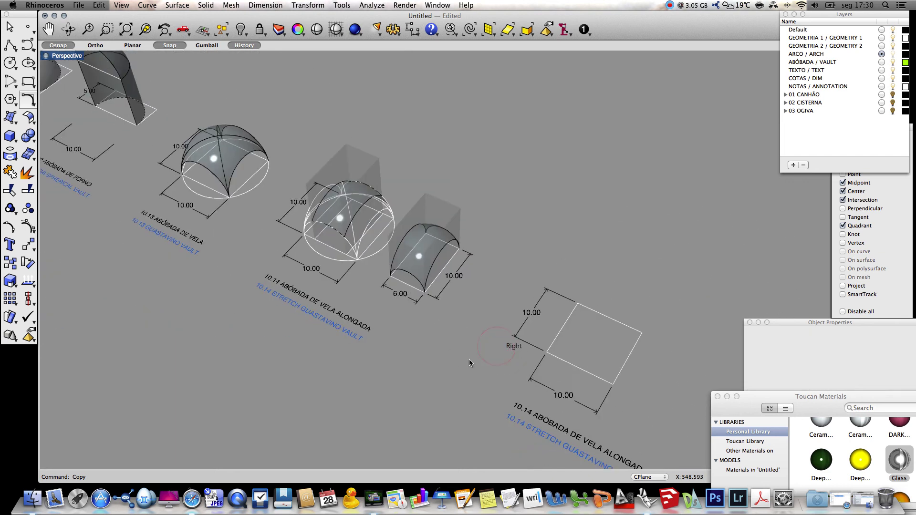
pyautogui.scroll(5, 450, 342)
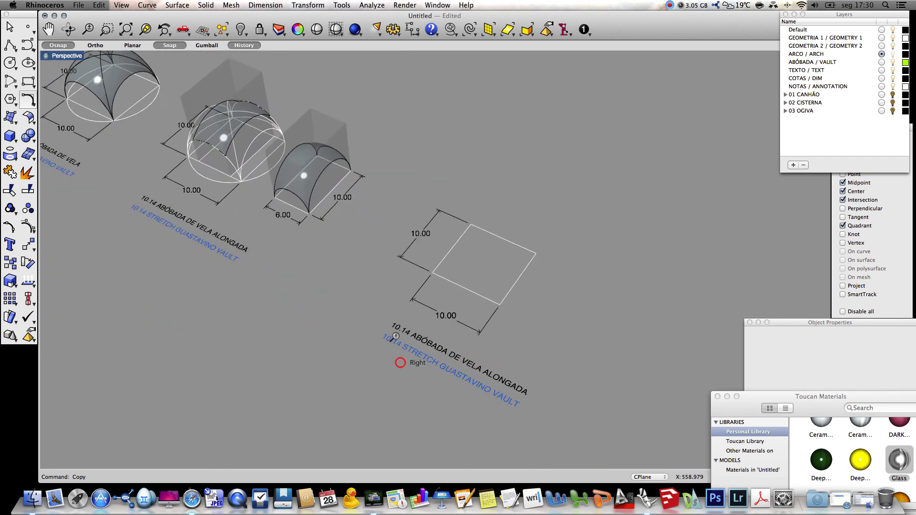
pyautogui.scroll(5, 396, 338)
pyautogui.keyDown('shift'); pyautogui.moveTo(584, 317); pyautogui.dragTo(501, 302, button='right'); pyautogui.keyUp('shift')
pyautogui.click(467, 365)
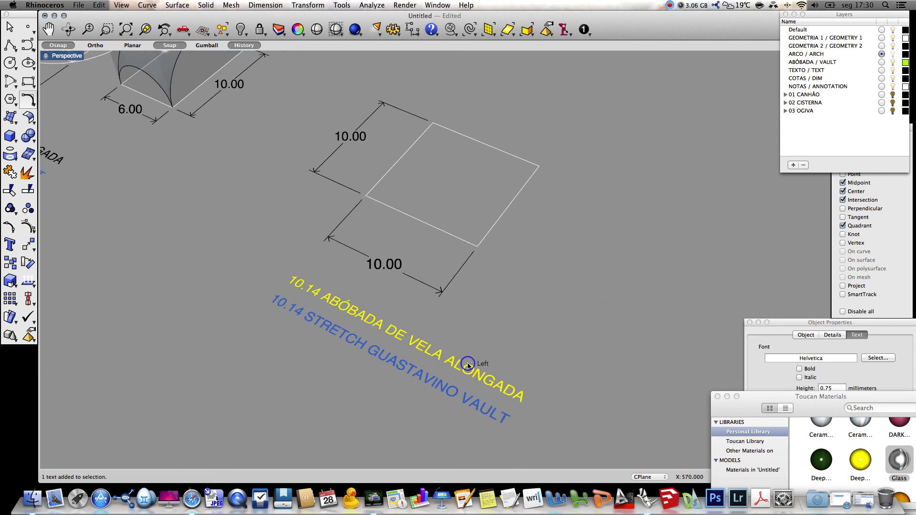
pyautogui.click(880, 323)
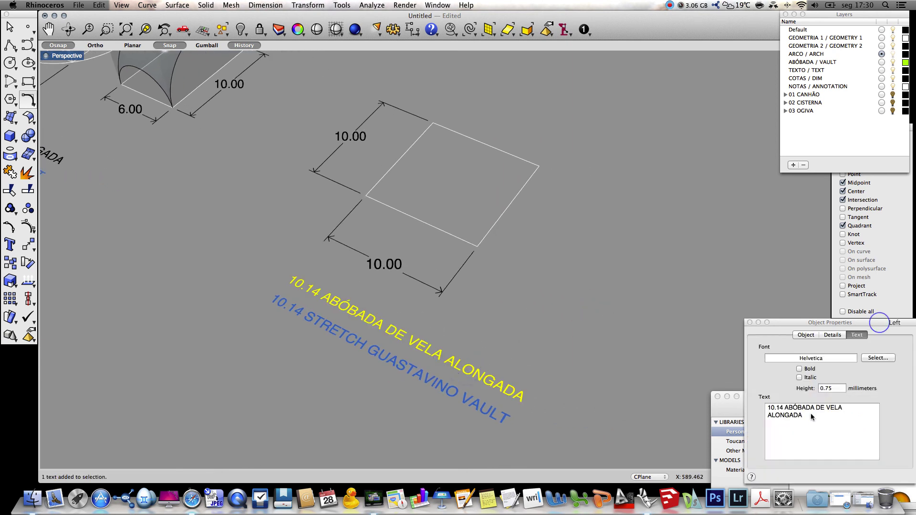
pyautogui.moveTo(804, 415); pyautogui.dragTo(824, 410)
pyautogui.write('A BOÉMI')
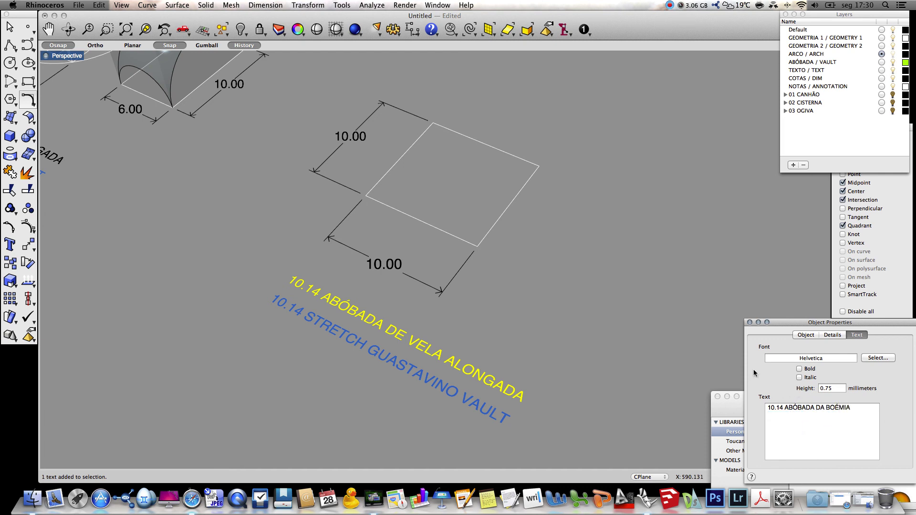
pyautogui.click(783, 408)
pyautogui.press('BackSpace')
pyautogui.write('5')
pyautogui.click(631, 371)
# Change the copied blue English label's text to "10.15 CATALAN VAULT".
pyautogui.click(448, 391)
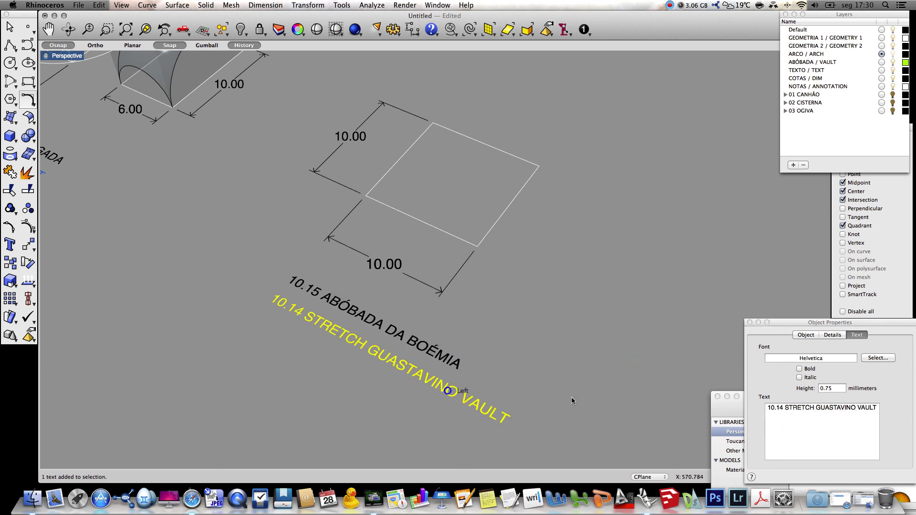
pyautogui.click(780, 407)
pyautogui.press('BackSpace')
pyautogui.write('5')
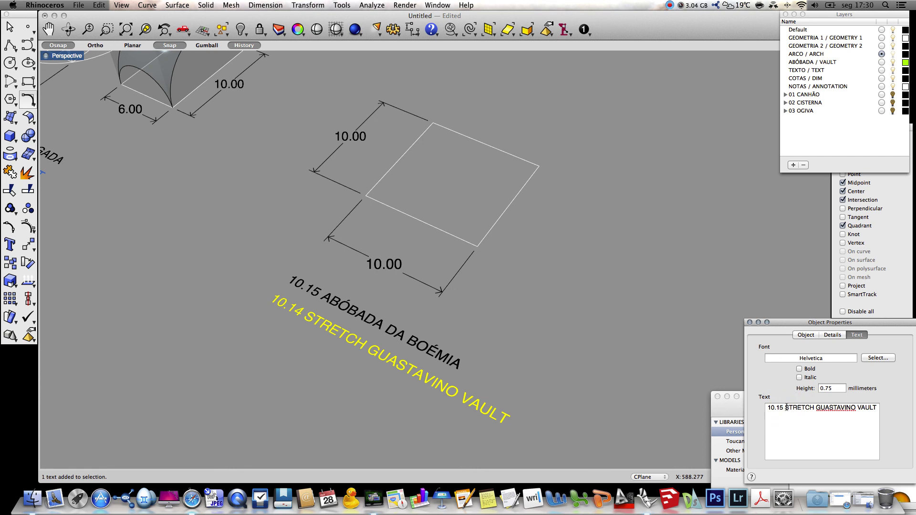
pyautogui.moveTo(786, 407); pyautogui.dragTo(857, 409)
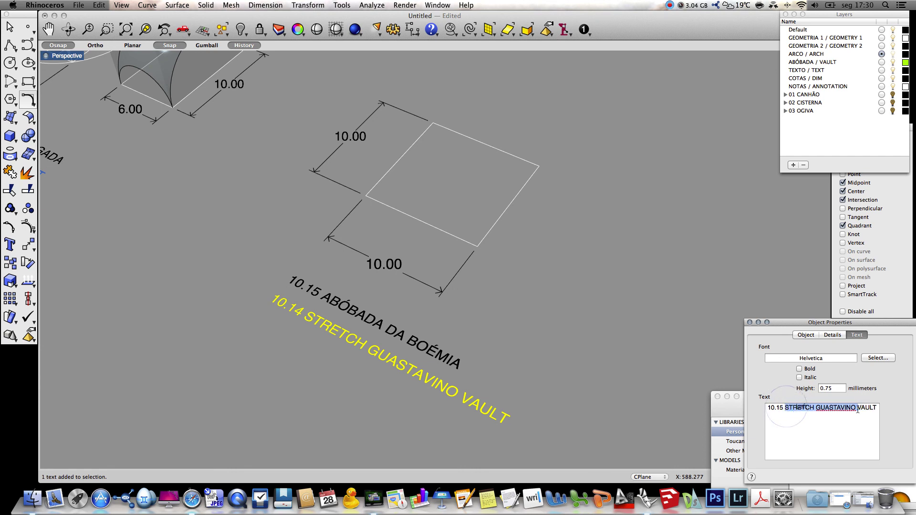
pyautogui.write('CATALAN')
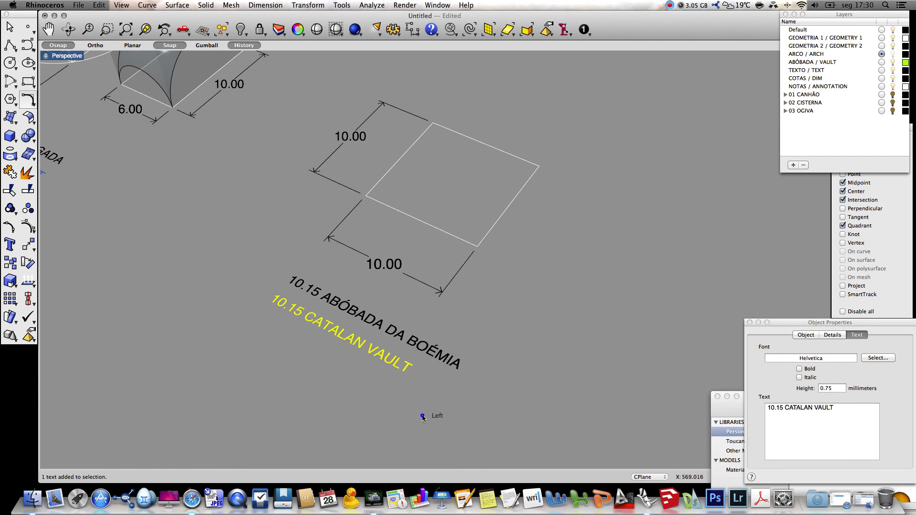
pyautogui.click(422, 415)
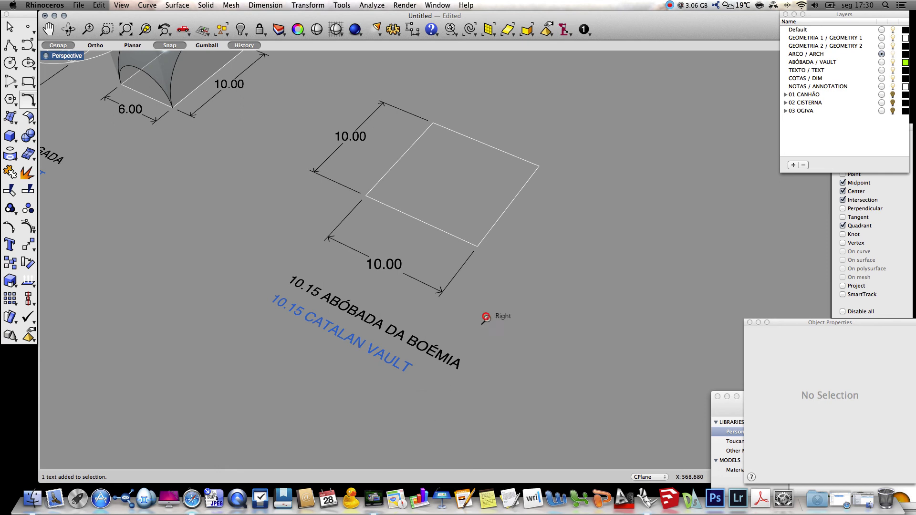
# Draw a diagonal polyline between two opposite corners of the 10.15 square on the GEOMETRIA 1 / GEOMETRY 1 layer.
pyautogui.rightClick(485, 316)
pyautogui.moveTo(477, 209); pyautogui.dragTo(454, 191, button='right')
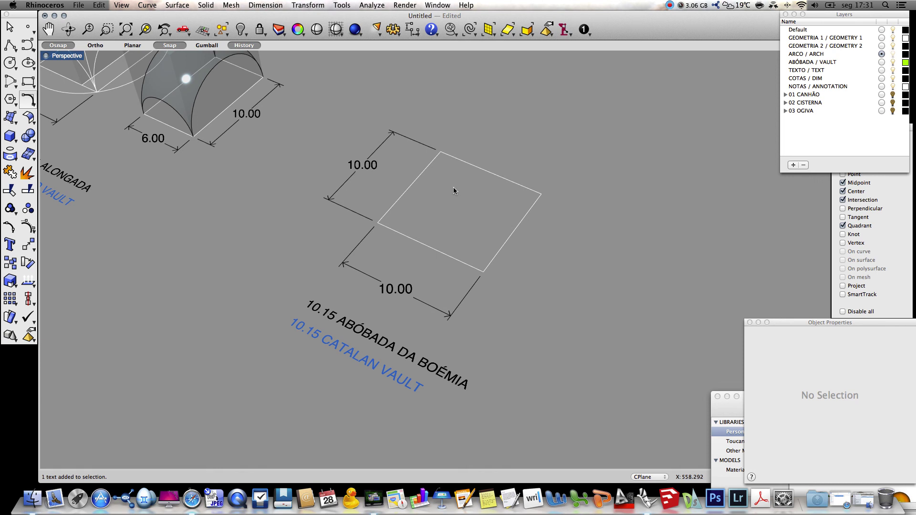
pyautogui.click(280, 245)
pyautogui.click(881, 37)
pyautogui.click(7, 46)
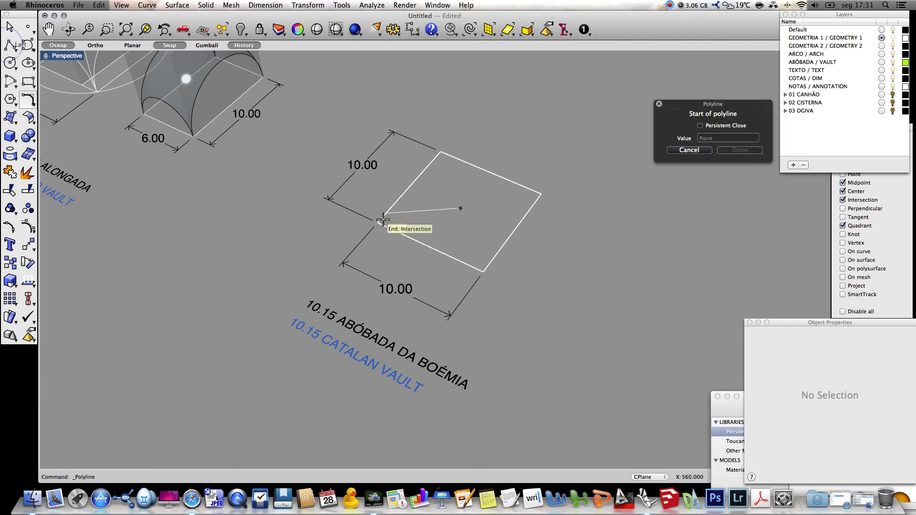
pyautogui.click(381, 220)
pyautogui.click(541, 195)
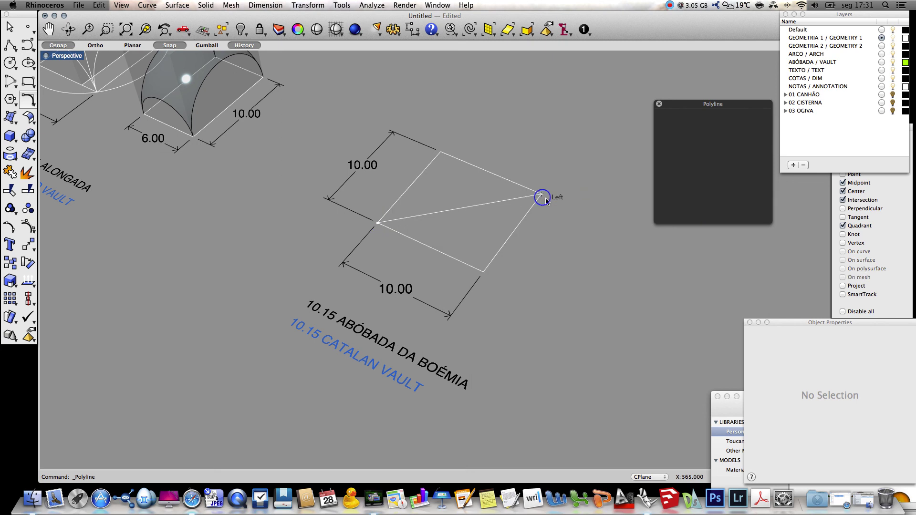
pyautogui.press('Return')
pyautogui.click(881, 45)
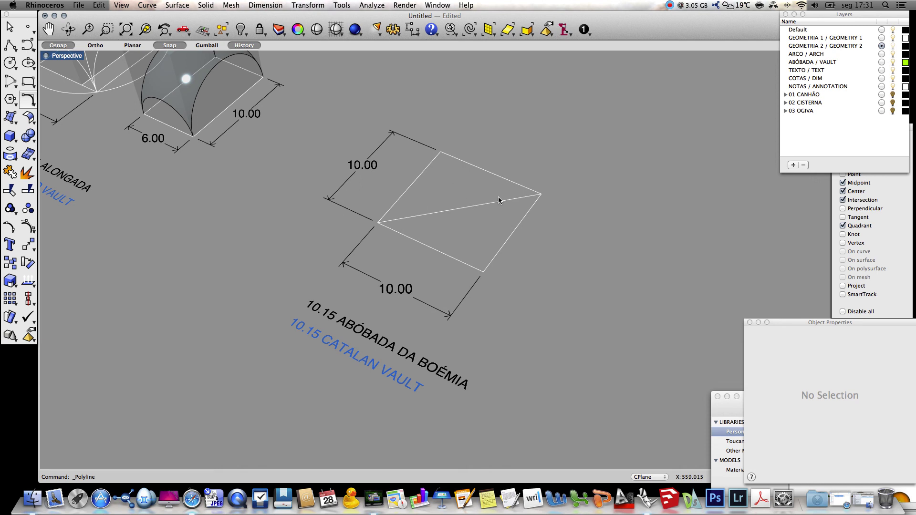
pyautogui.click(519, 199)
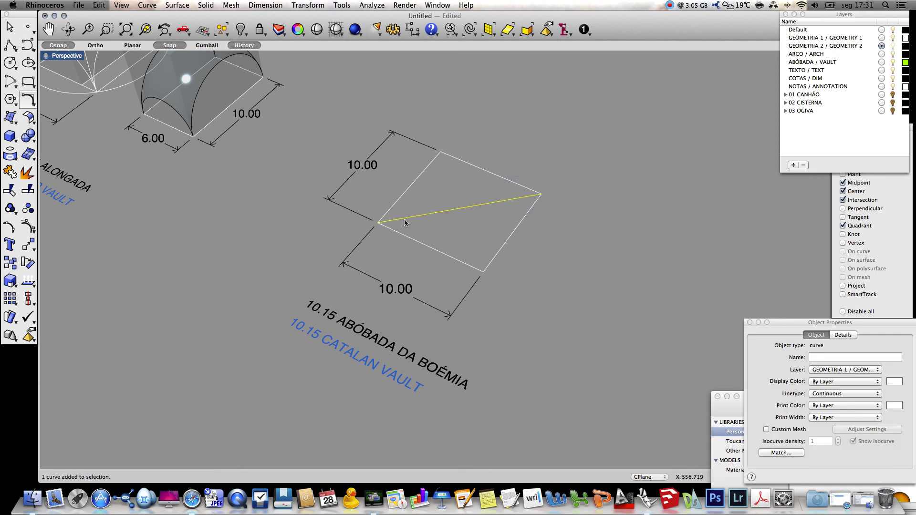
pyautogui.click(624, 220)
pyautogui.click(10, 46)
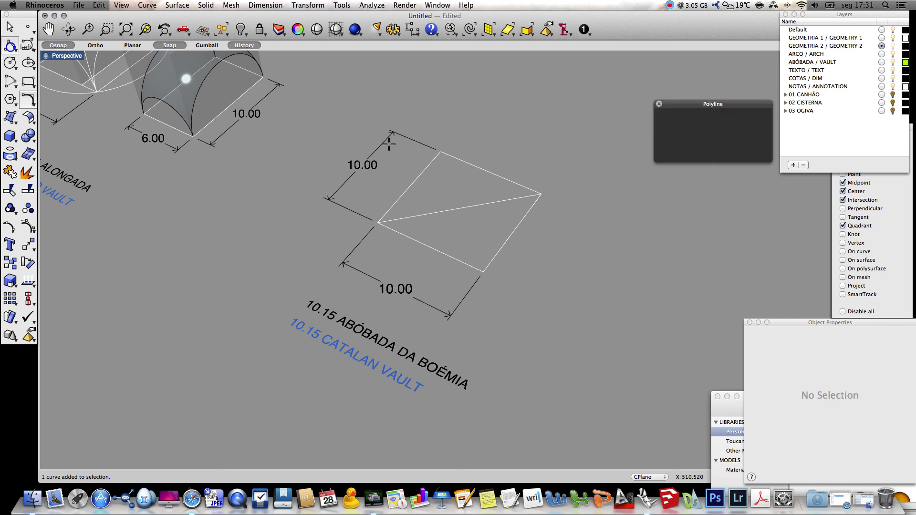
pyautogui.click(461, 209)
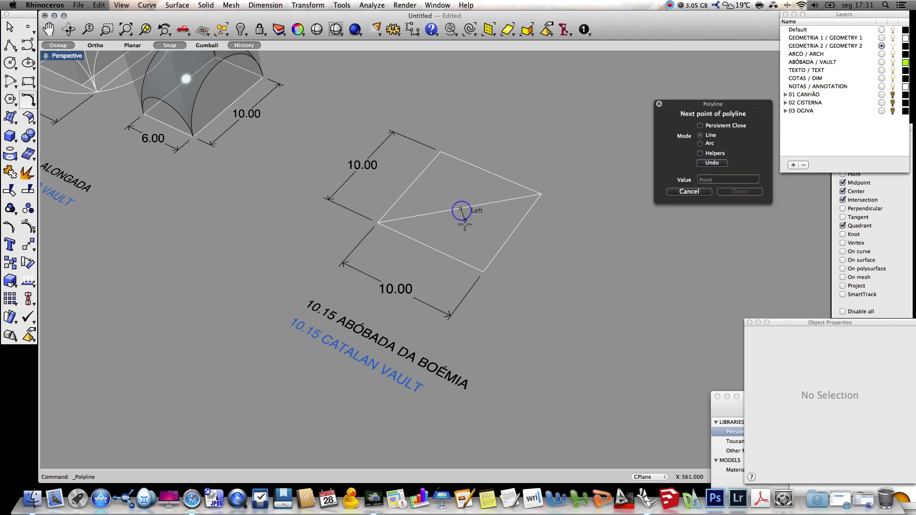
pyautogui.write('@')
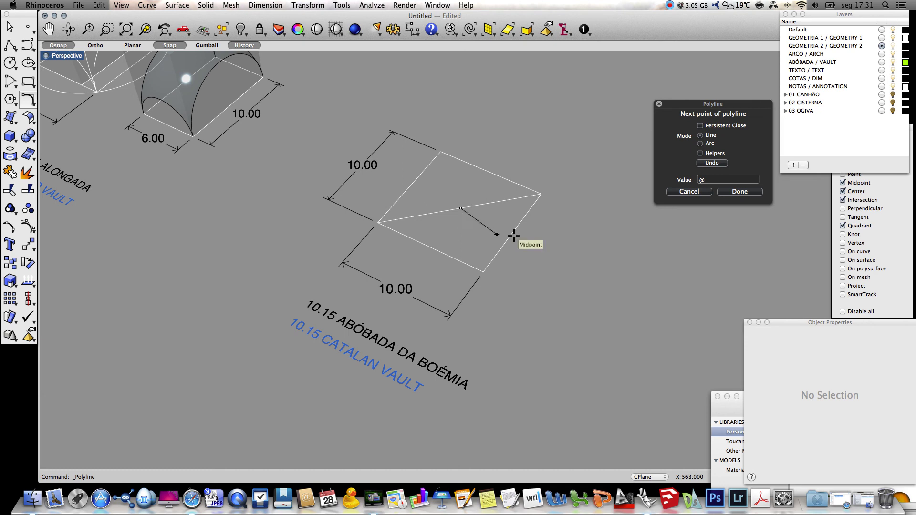
pyautogui.write('10<45<60')
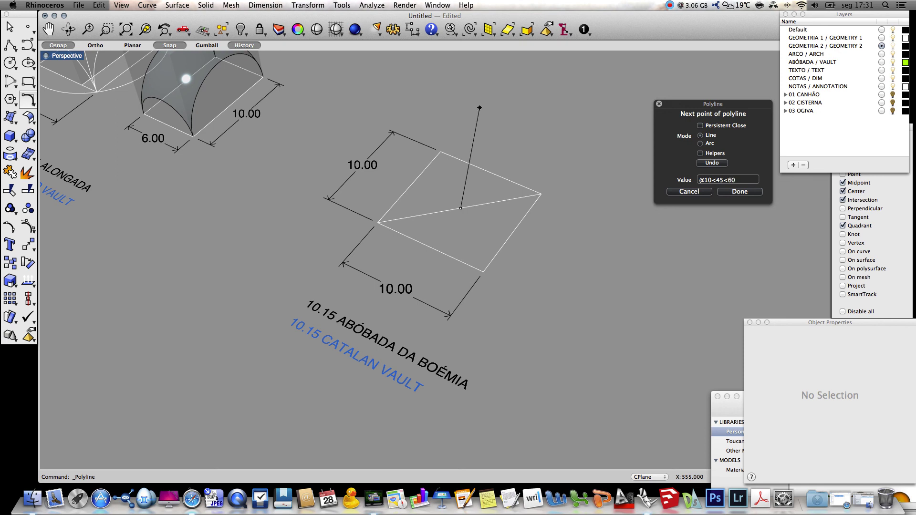
pyautogui.press('Return')
pyautogui.press('Return')
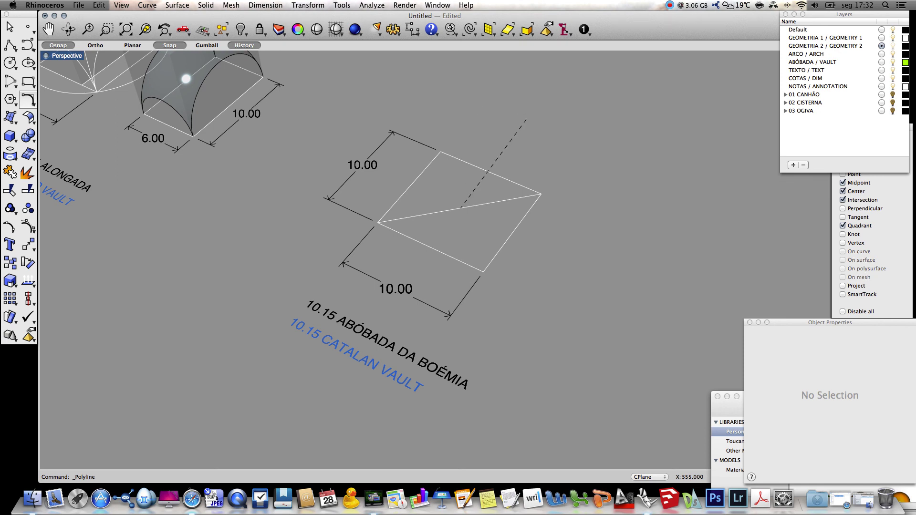
# Try to mirror the dashed line about a plane through the square's centre and delete the mirrored copy.
pyautogui.write('Mirror')
pyautogui.press('Return')
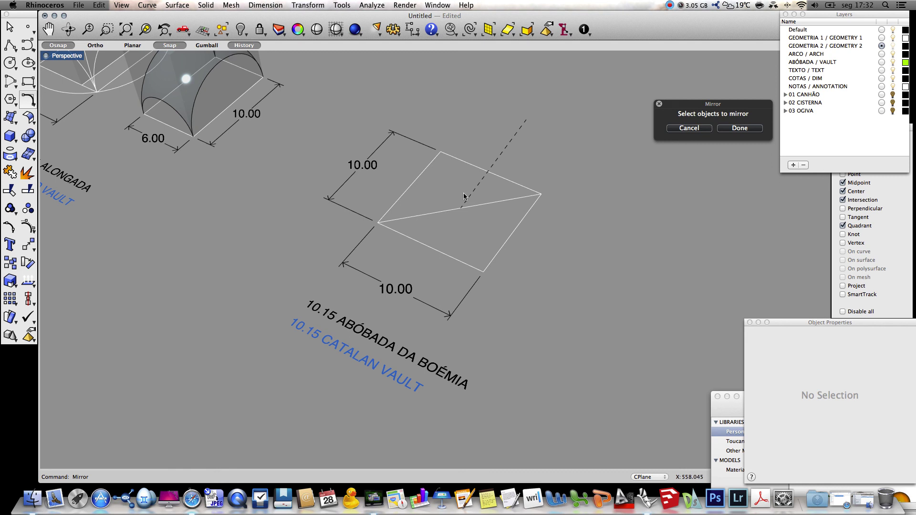
pyautogui.click(470, 197)
pyautogui.press('Return')
pyautogui.click(440, 152)
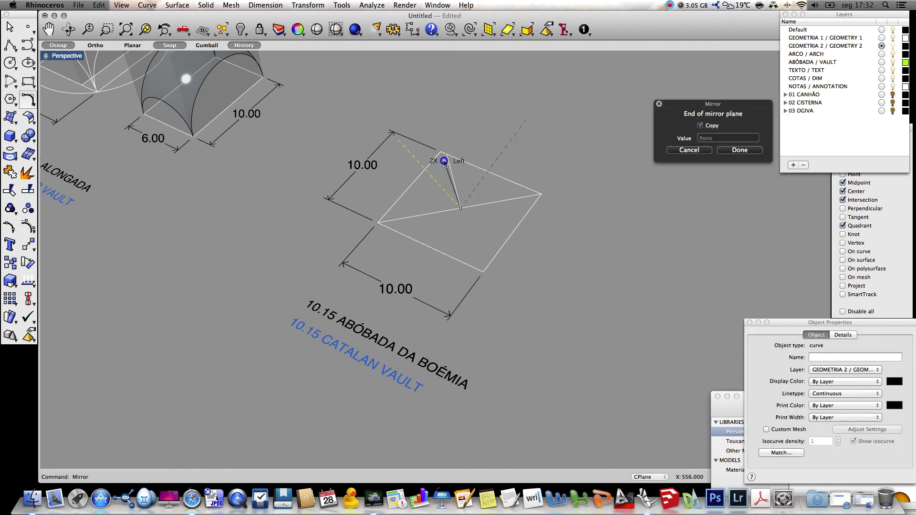
pyautogui.click(443, 161)
pyautogui.click(435, 182)
pyautogui.press('Delete')
# Mirror a copy of the dashed line across the plane through the square's centre and the corner off the drawn diagonal.
pyautogui.write('Mirror')
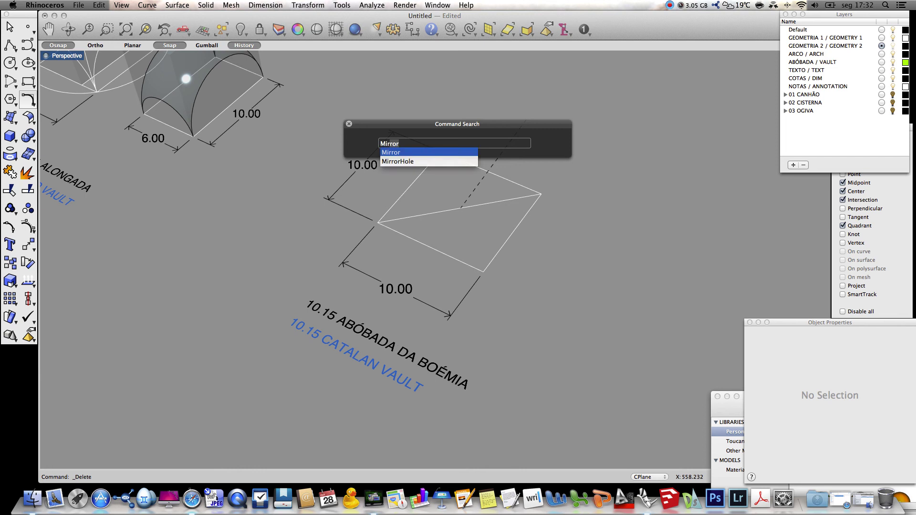
pyautogui.press('Return')
pyautogui.click(470, 196)
pyautogui.press('Return')
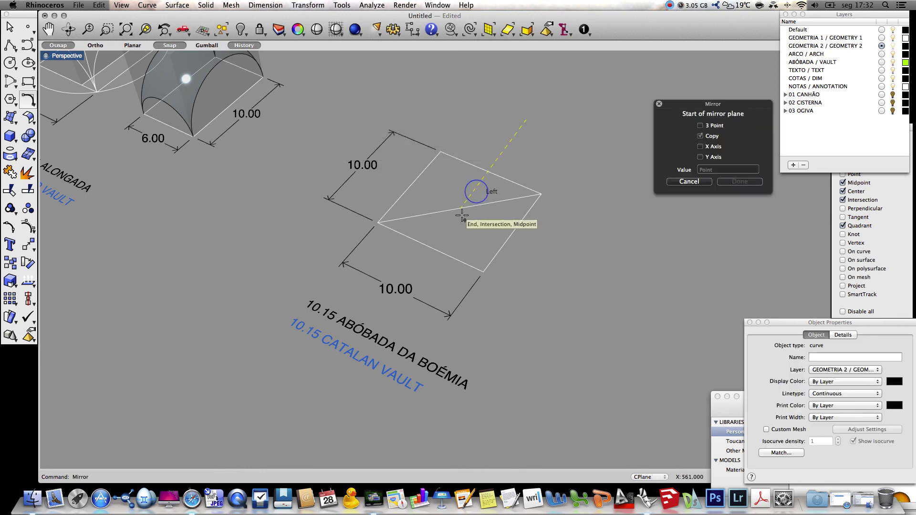
pyautogui.click(484, 271)
pyautogui.click(461, 208)
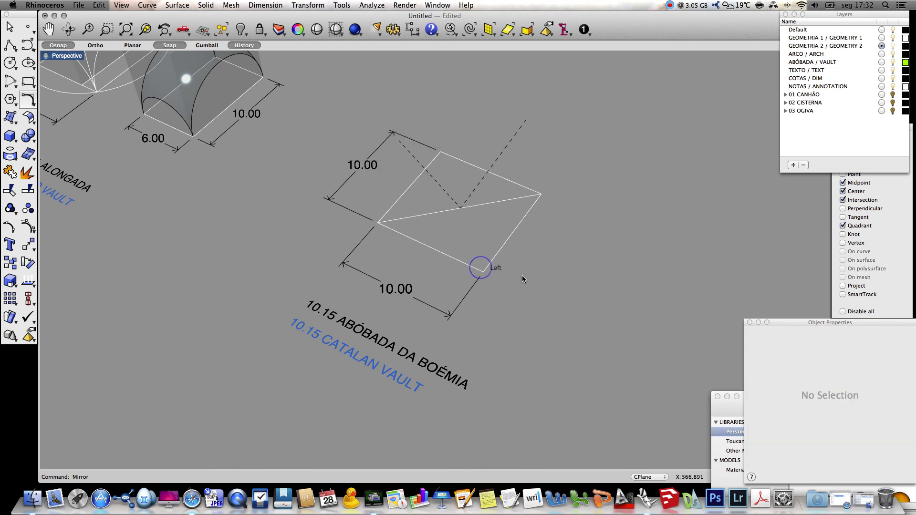
pyautogui.scroll(-5, 527, 279)
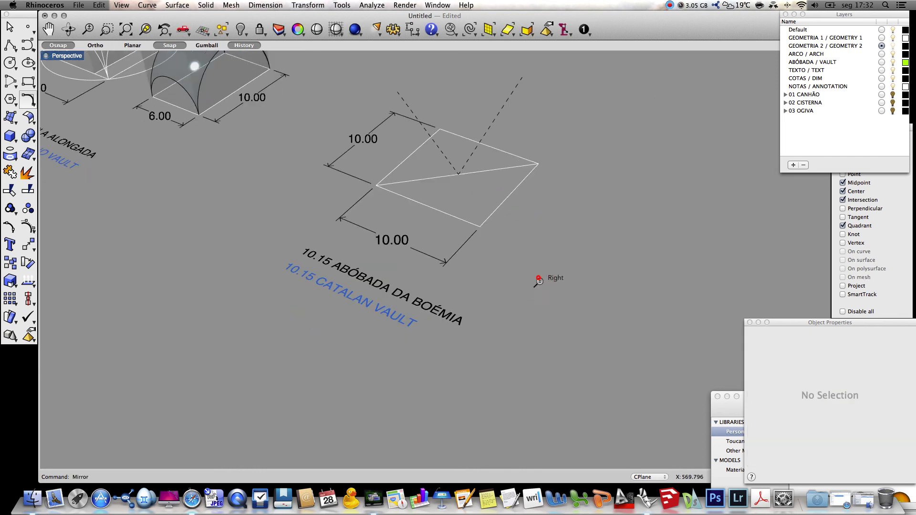
# Draw vertical construction lines upward from the two corners of the 10.15 square joined by the diagonal.
pyautogui.scroll(2, 538, 298)
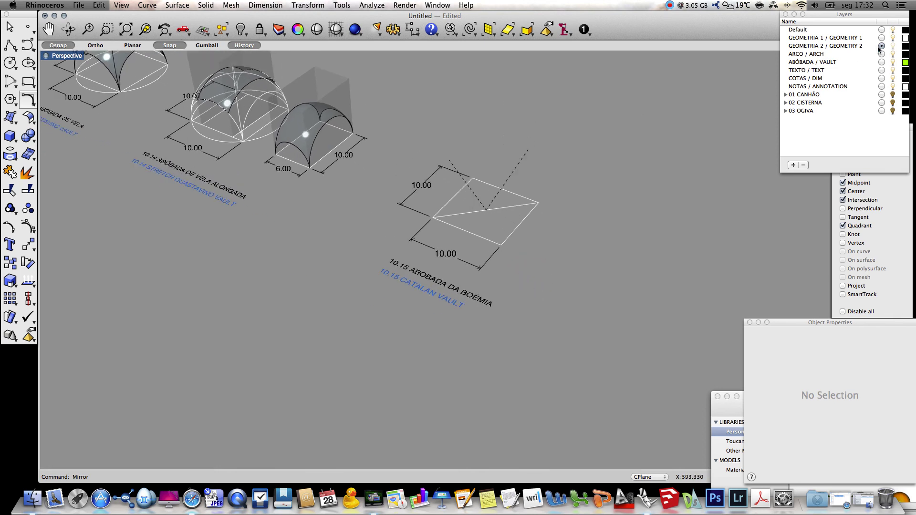
pyautogui.click(147, 5)
pyautogui.moveTo(210, 41)
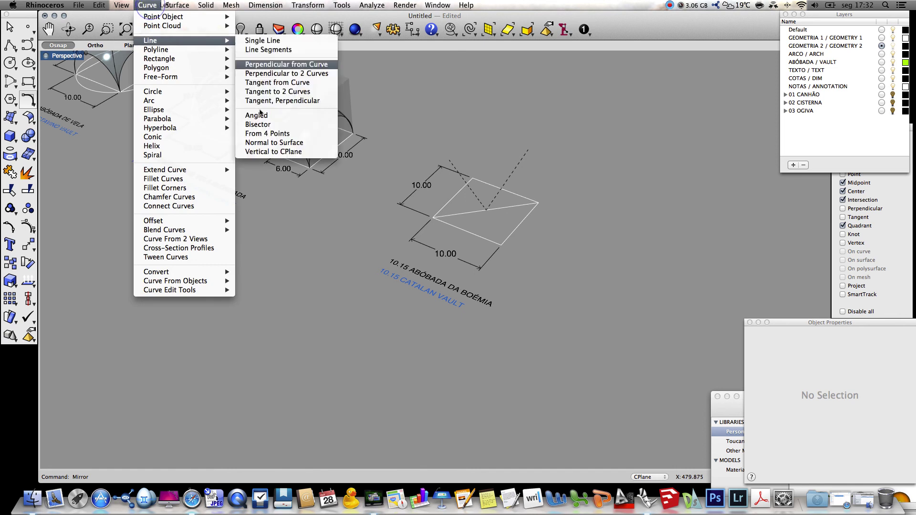
pyautogui.click(282, 152)
pyautogui.click(542, 204)
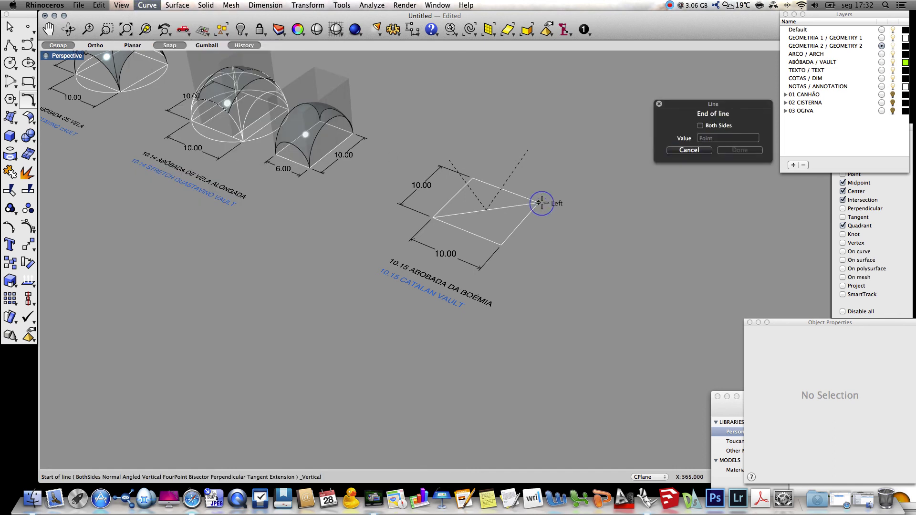
pyautogui.click(512, 120)
pyautogui.press('Return')
pyautogui.click(432, 217)
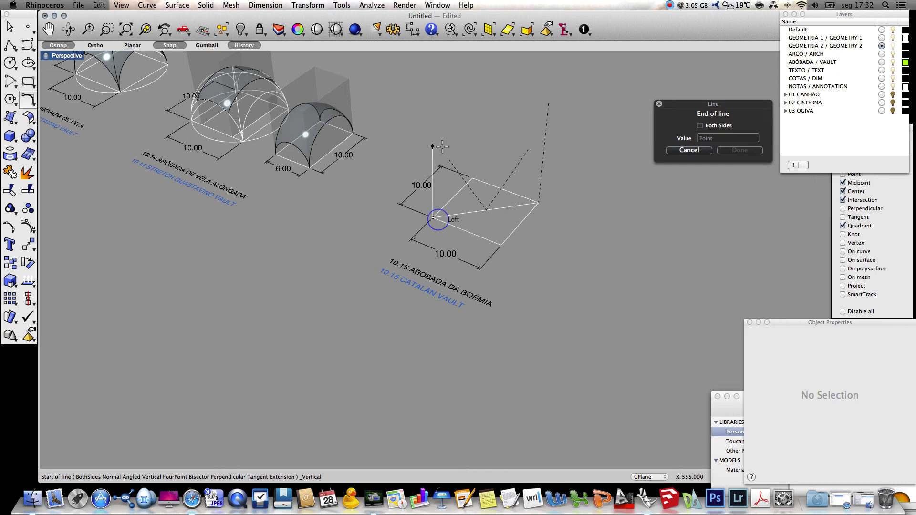
pyautogui.press('Escape')
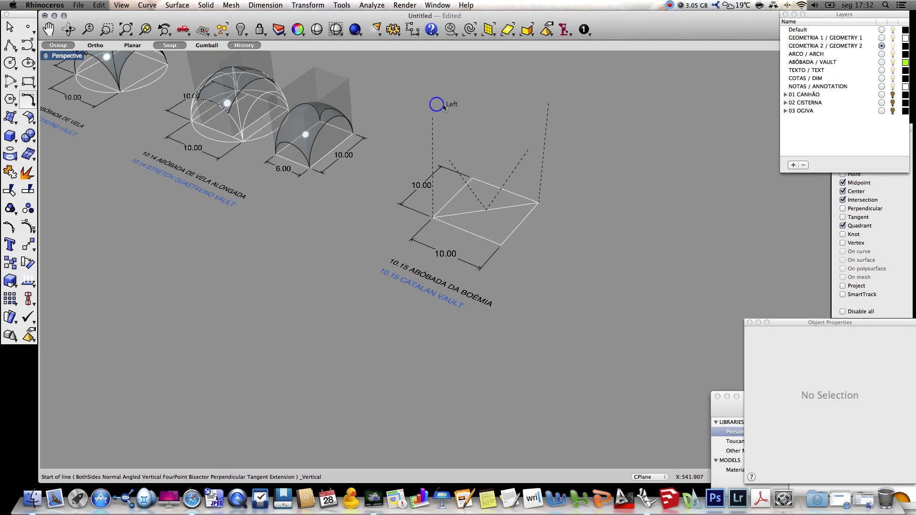
# Extend the two slanted dashed lines until they meet the vertical construction lines.
pyautogui.write('Extend')
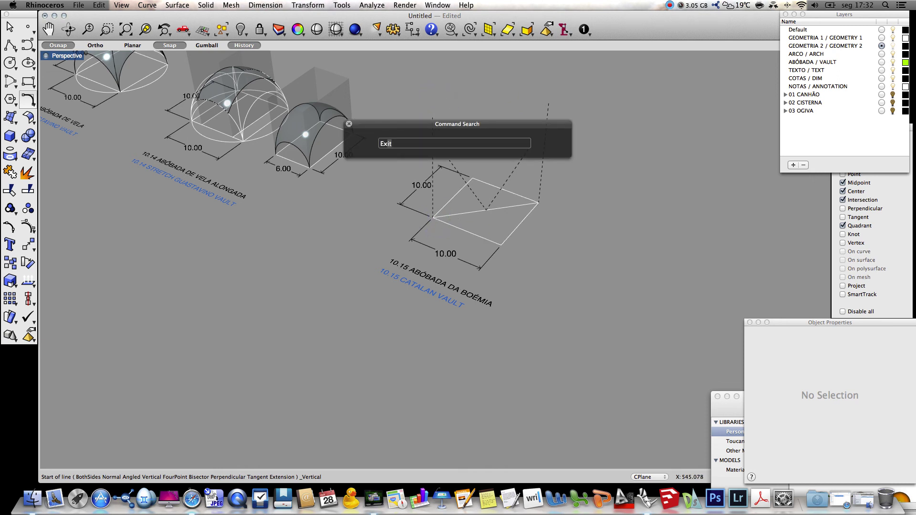
pyautogui.press('Return')
pyautogui.click(433, 137)
pyautogui.press('Return')
pyautogui.click(548, 128)
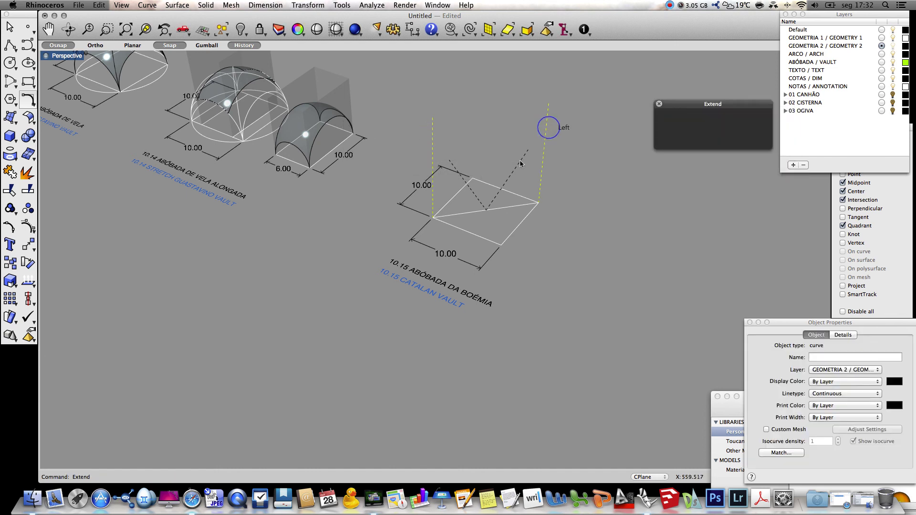
pyautogui.press('Return')
pyautogui.click(450, 163)
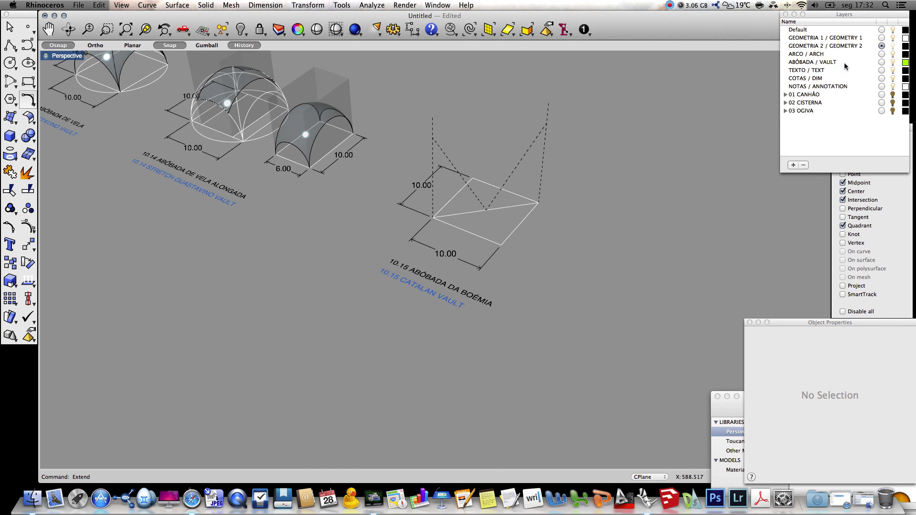
# On the ARCO / ARCH layer, draw a vertical circle centred on the diagonal's midpoint through a slanted line's upper end.
pyautogui.click(13, 65)
pyautogui.click(715, 137)
pyautogui.click(489, 211)
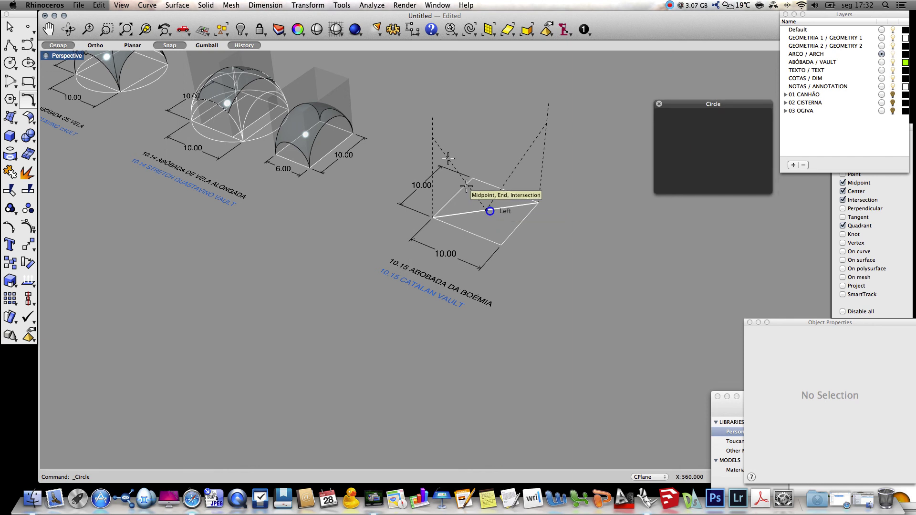
pyautogui.click(434, 143)
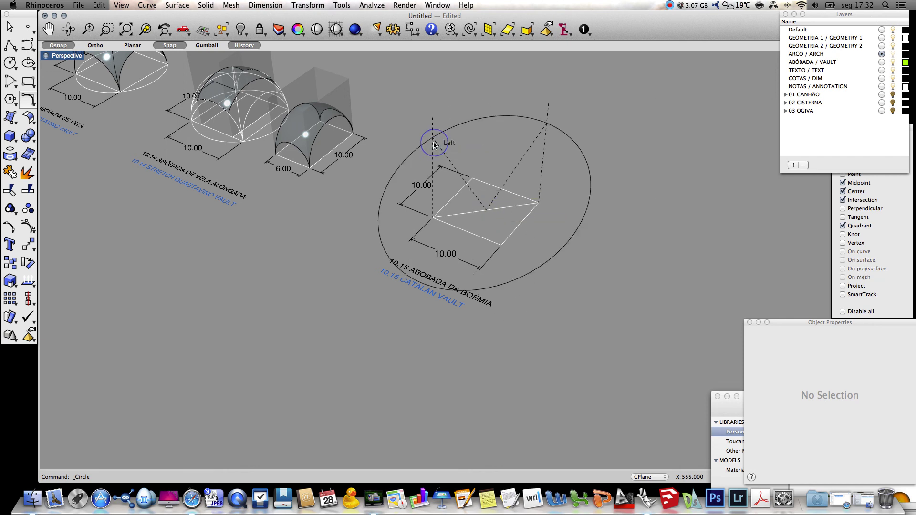
# Trim the circle with the two slanted dashed lines, keeping only the upper arc between them.
pyautogui.write('trim')
pyautogui.press('Return')
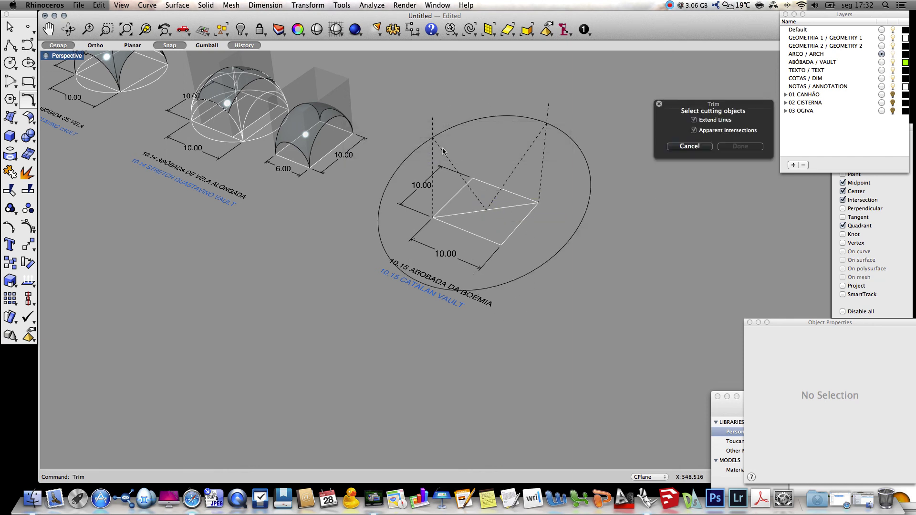
pyautogui.click(441, 149)
pyautogui.press('Return')
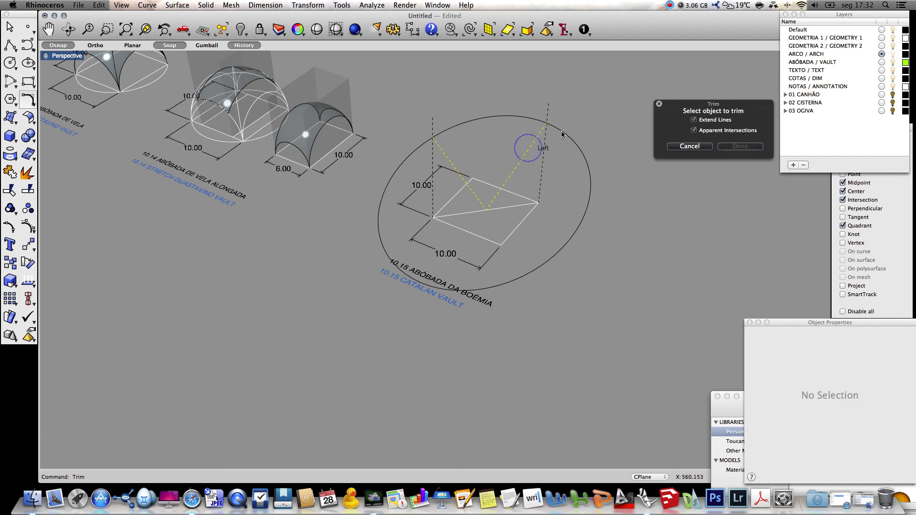
pyautogui.click(558, 138)
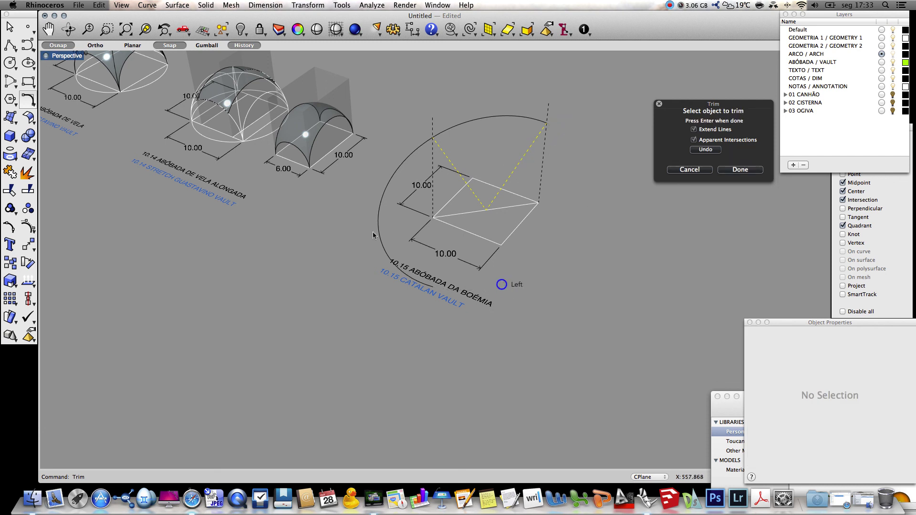
pyautogui.click(380, 195)
pyautogui.press('Return')
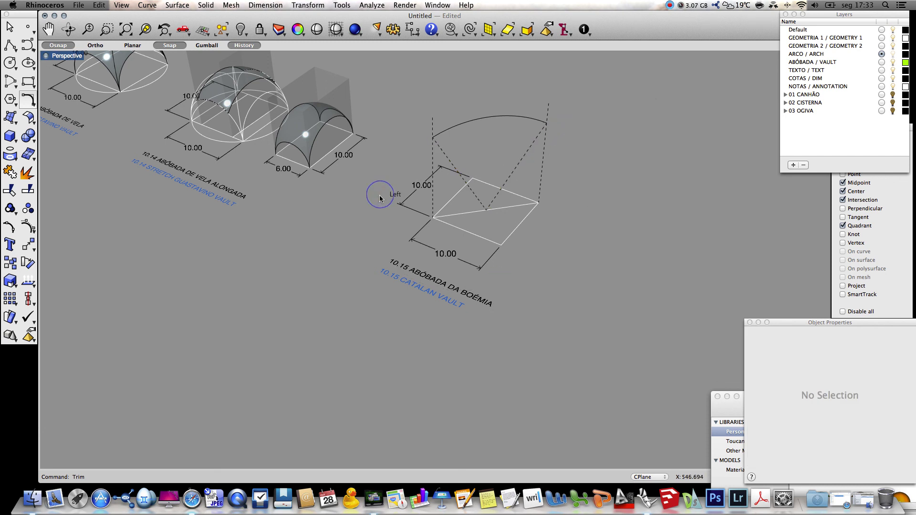
# Mirror copies of the arc, slanted lines and vertical lines across the plane through the square's centre and an edge midpoint.
pyautogui.write('Mirror')
pyautogui.press('Return')
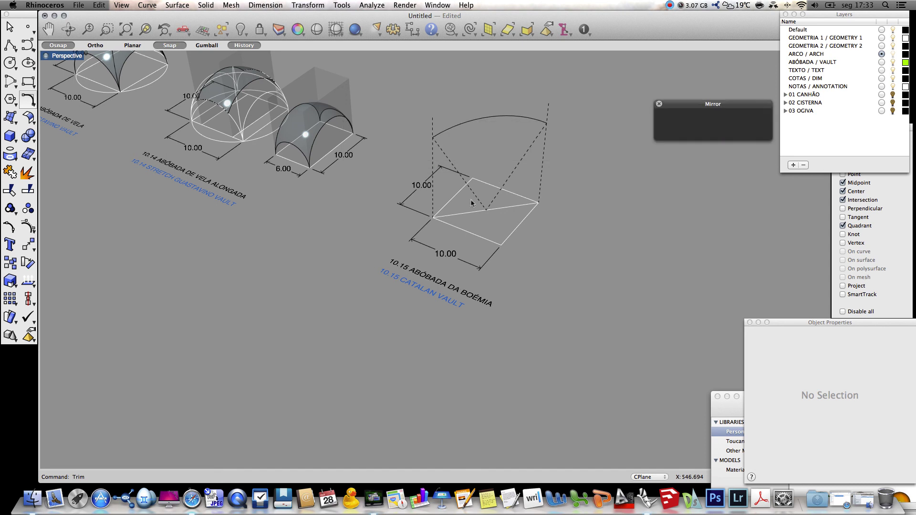
pyautogui.click(444, 147)
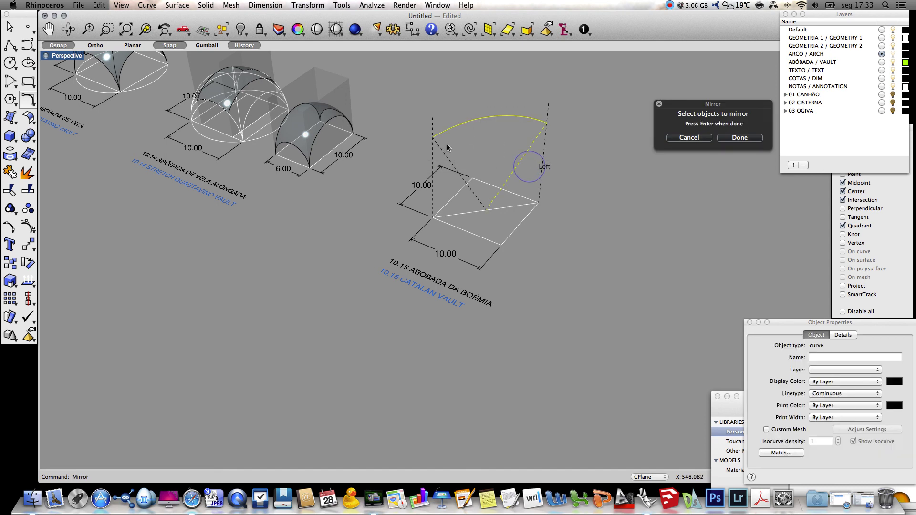
pyautogui.click(435, 123)
pyautogui.click(435, 123)
pyautogui.click(548, 111)
pyautogui.press('Return')
pyautogui.click(485, 214)
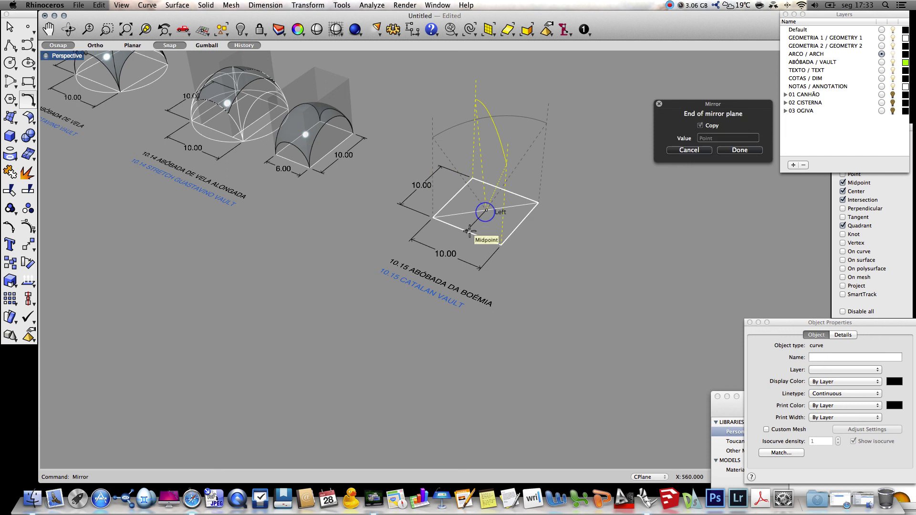
pyautogui.click(467, 231)
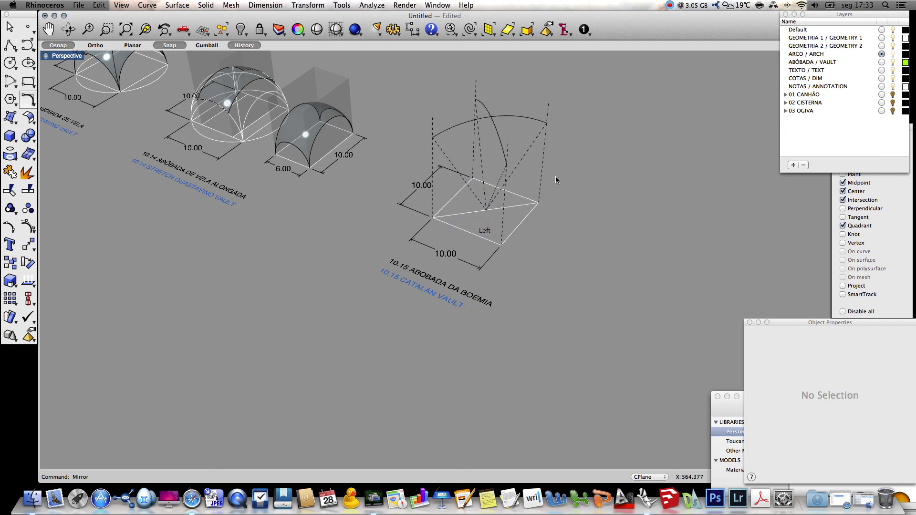
pyautogui.click(490, 128)
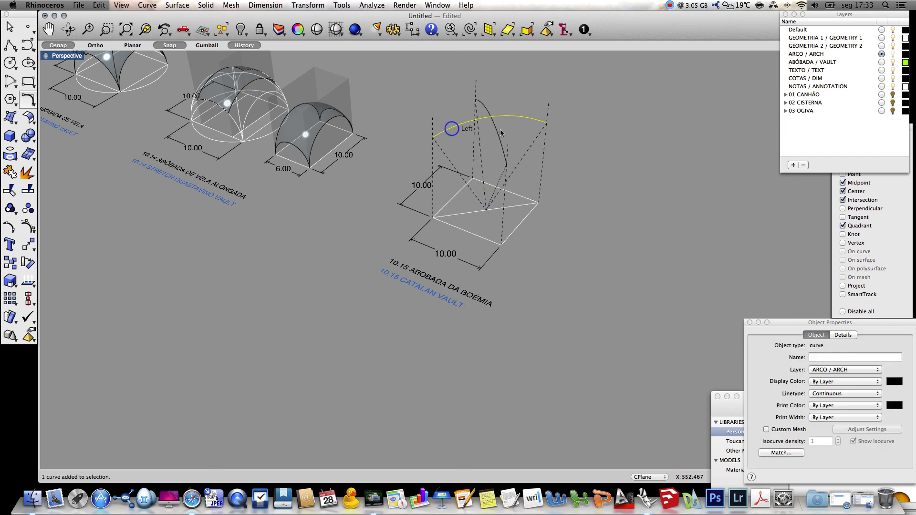
pyautogui.click(589, 144)
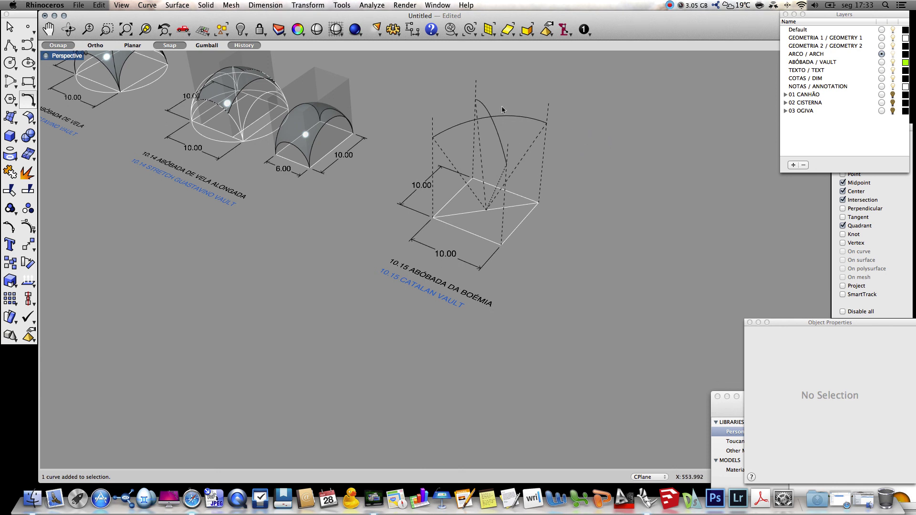
pyautogui.scroll(2, 499, 90)
pyautogui.scroll(2, 500, 84)
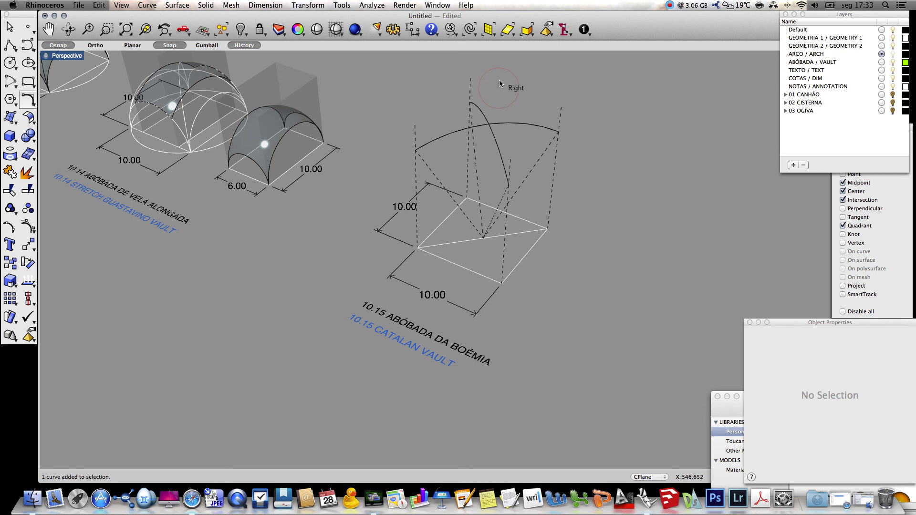
# On the ABÓBADA / VAULT layer, create a sphere centred on the diagonal's midpoint with its radius reaching an arc end.
pyautogui.click(881, 62)
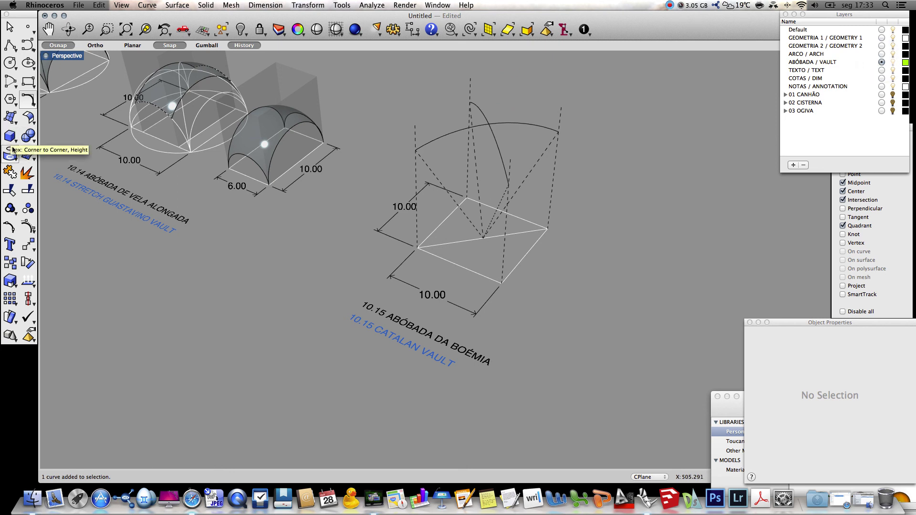
pyautogui.click(12, 138)
pyautogui.moveTo(48, 161)
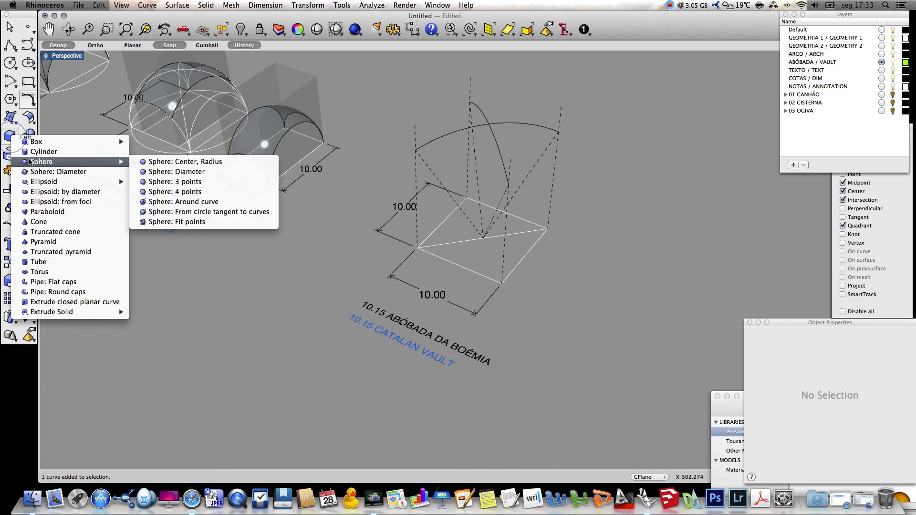
pyautogui.click(177, 162)
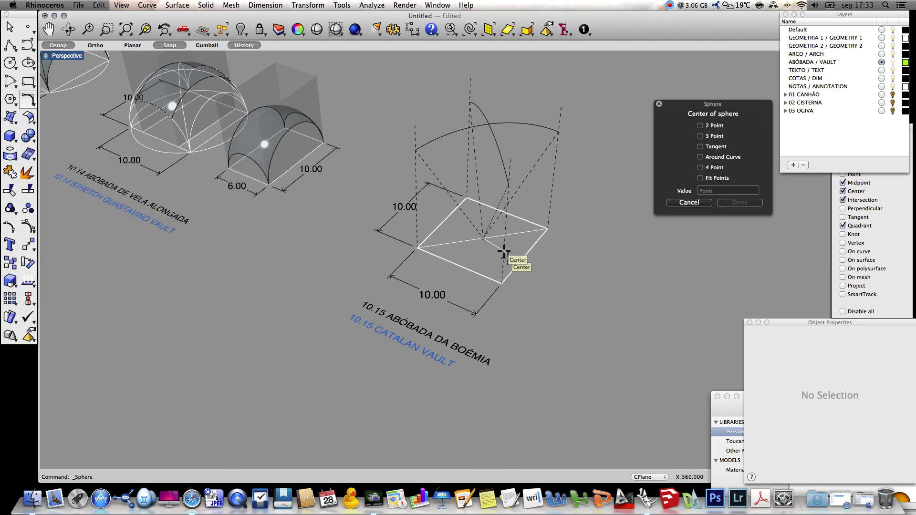
pyautogui.click(484, 237)
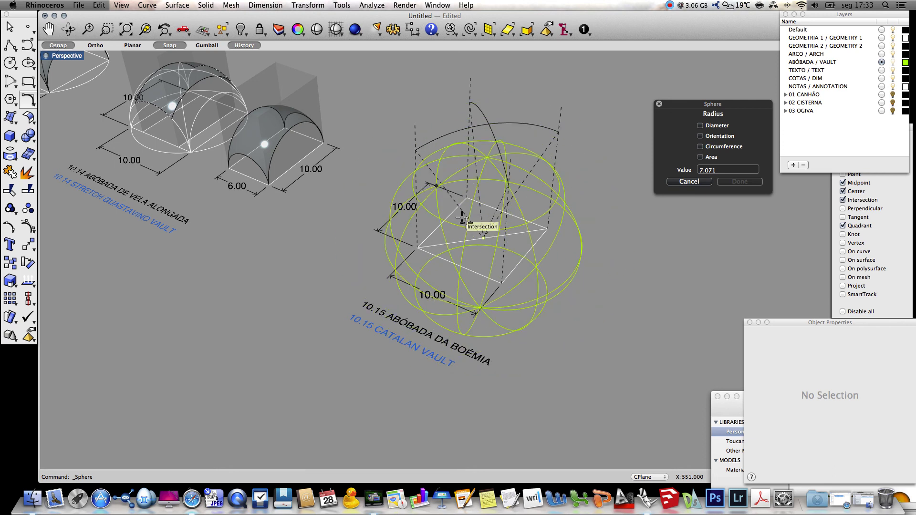
pyautogui.click(415, 155)
# Apply the Blue Plastic GLASS material from the personal library to the sphere.
pyautogui.click(724, 406)
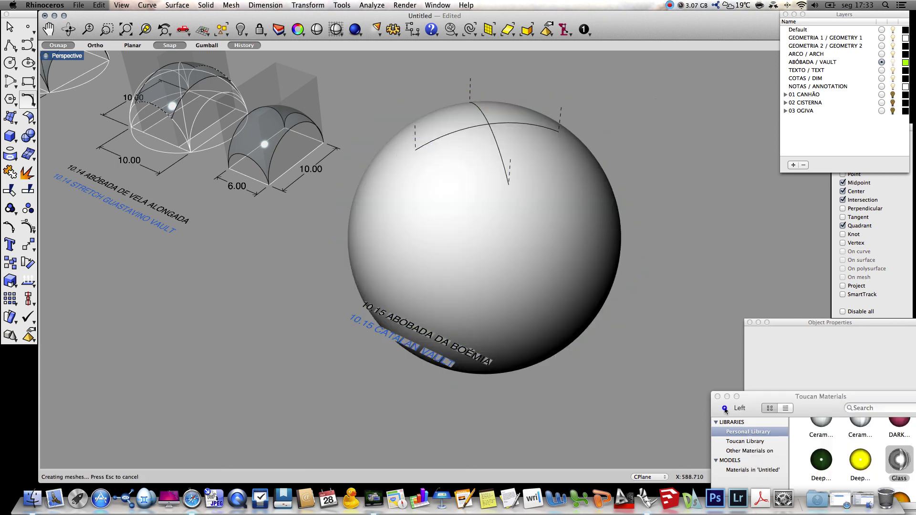
pyautogui.scroll(3, 854, 448)
pyautogui.moveTo(820, 429); pyautogui.dragTo(505, 279)
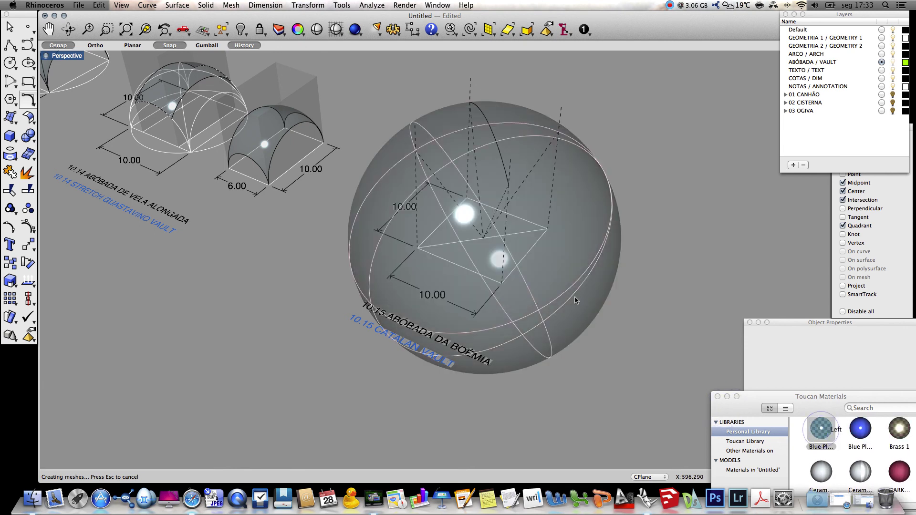
# Project the 10 by 10 square onto the sphere, with the resulting curves on the ARCO / ARCH layer.
pyautogui.scroll(5, 620, 167)
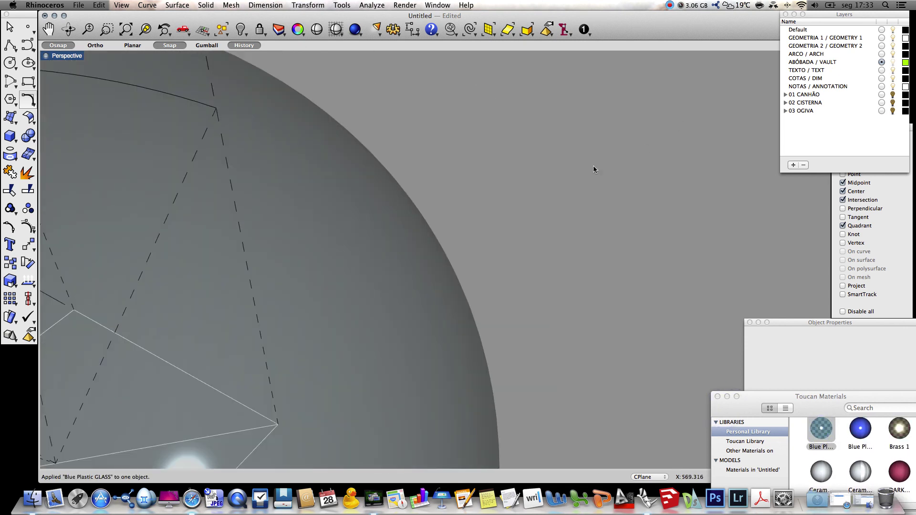
pyautogui.rightClick(548, 160)
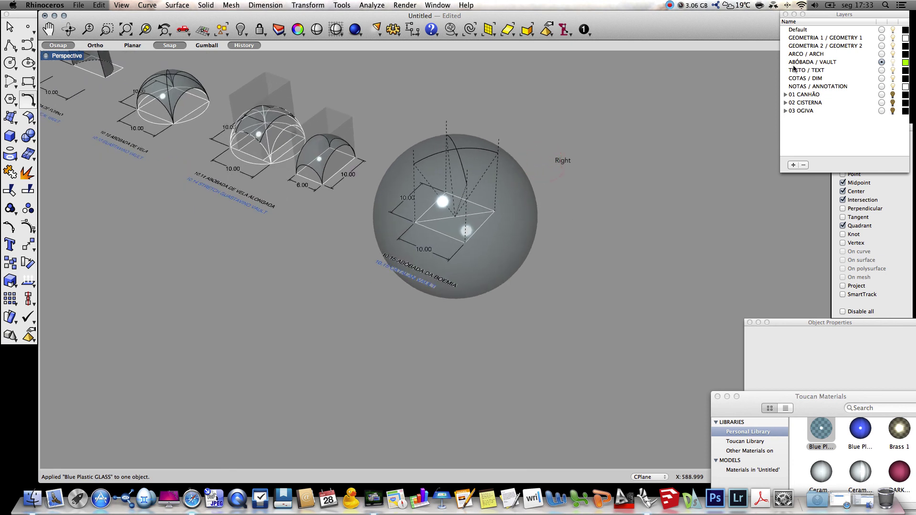
pyautogui.click(881, 54)
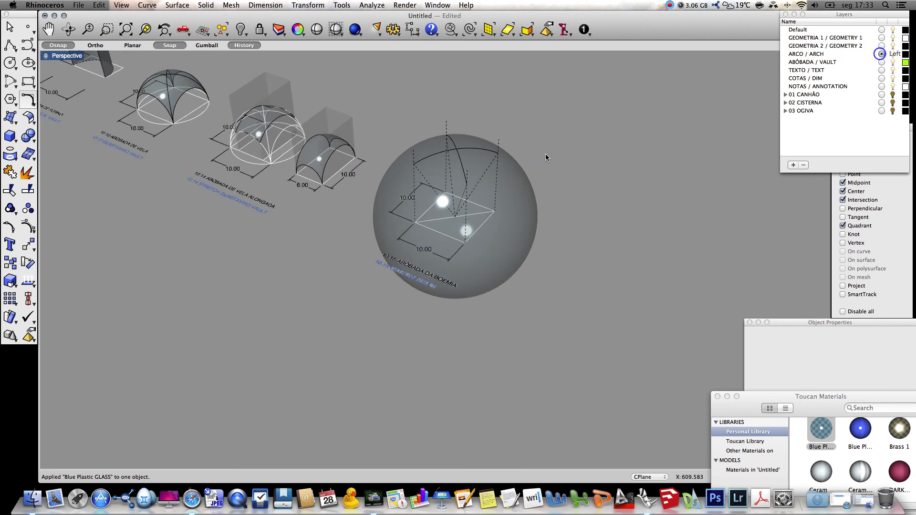
pyautogui.click(10, 149)
pyautogui.click(475, 229)
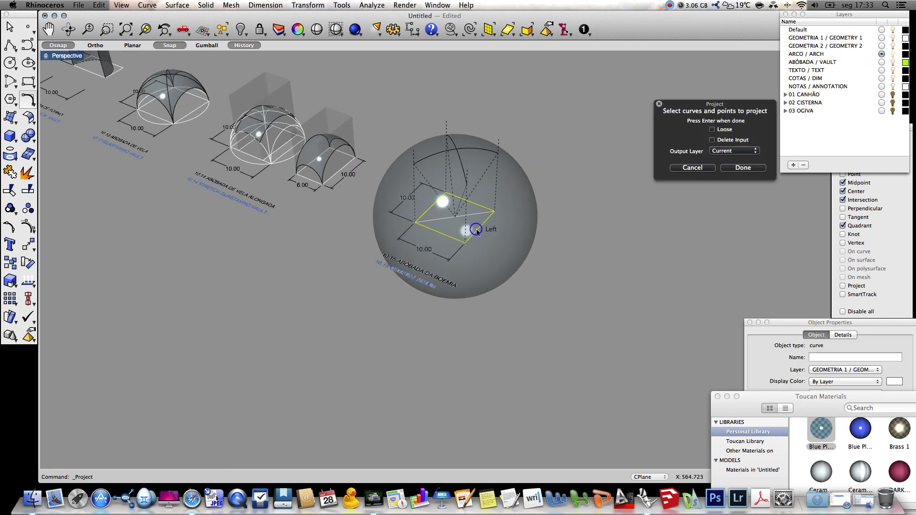
pyautogui.click(515, 230)
pyautogui.press('Return')
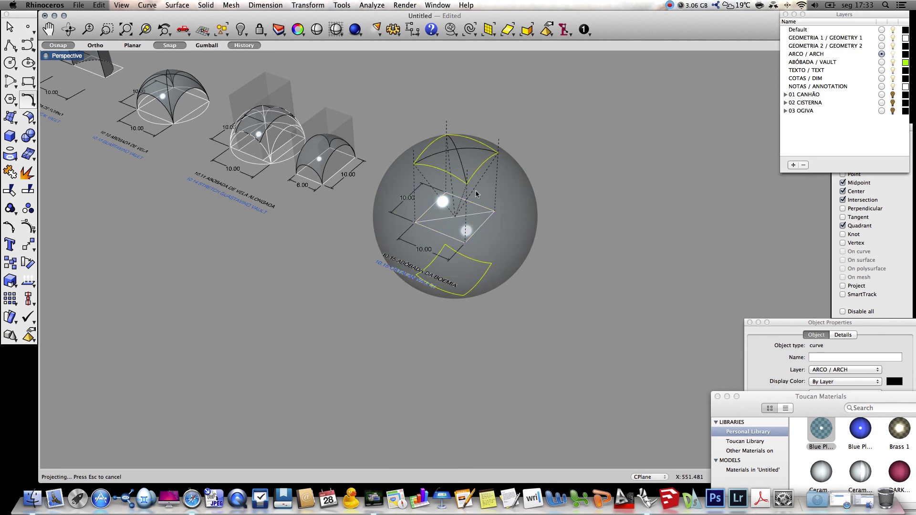
# Delete the projected square curve on the lower half of the sphere.
pyautogui.click(513, 332)
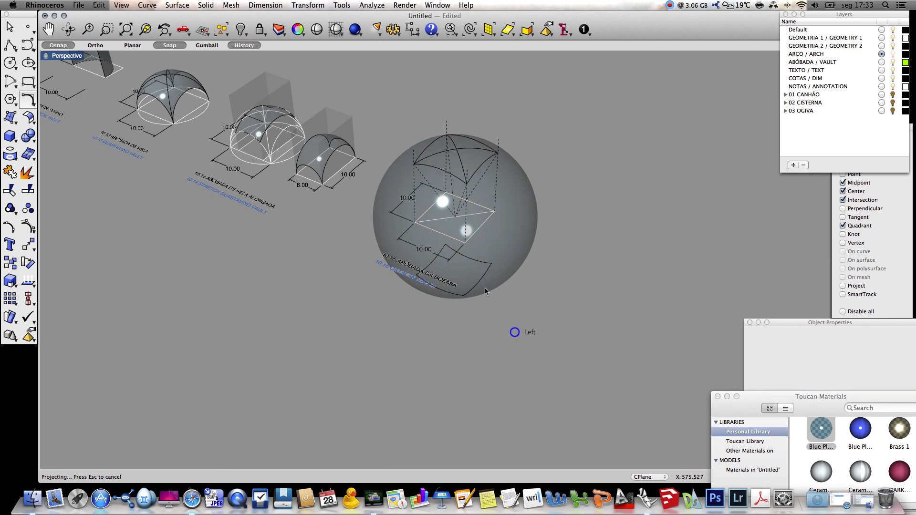
pyautogui.click(479, 280)
pyautogui.press('Delete')
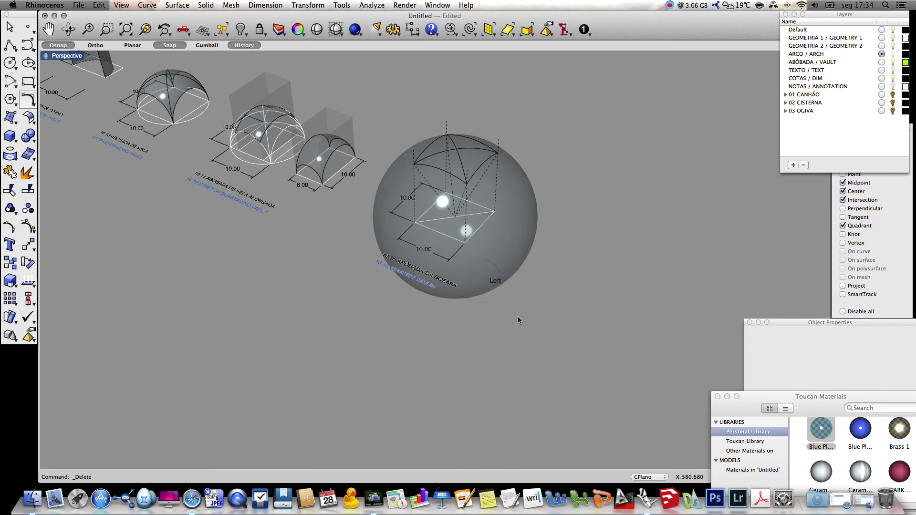
pyautogui.write('TriOM')
pyautogui.press('Return')
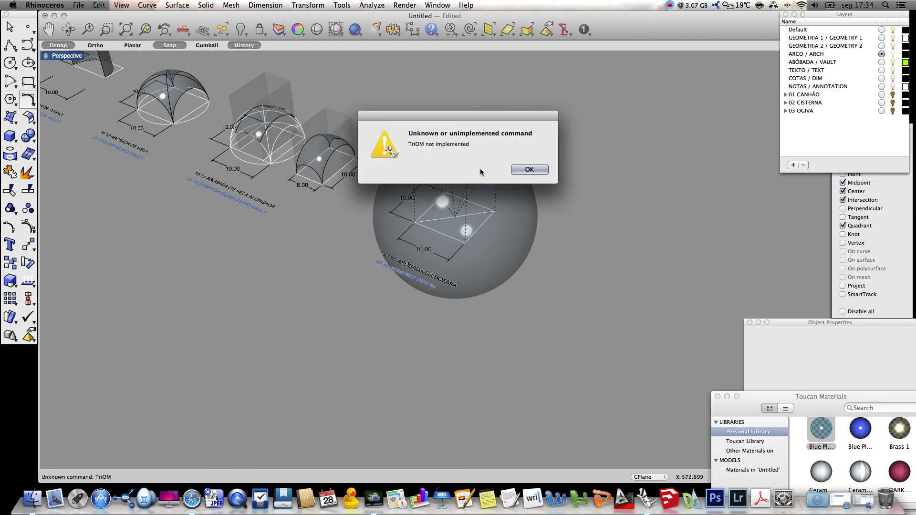
pyautogui.click(529, 170)
# Trim the sphere with the upper projected square curve, keeping only the vault surface inside it.
pyautogui.write('T')
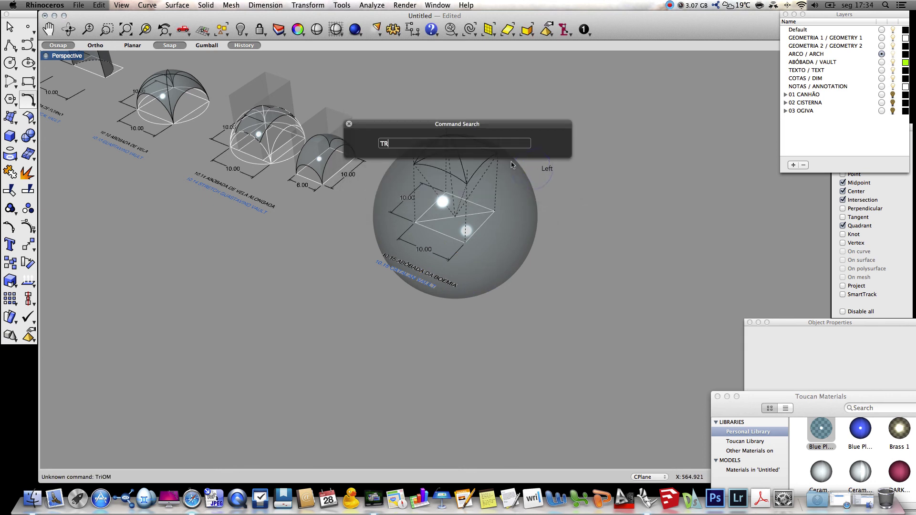
pyautogui.write('rim')
pyautogui.press('Return')
pyautogui.click(478, 167)
pyautogui.press('Return')
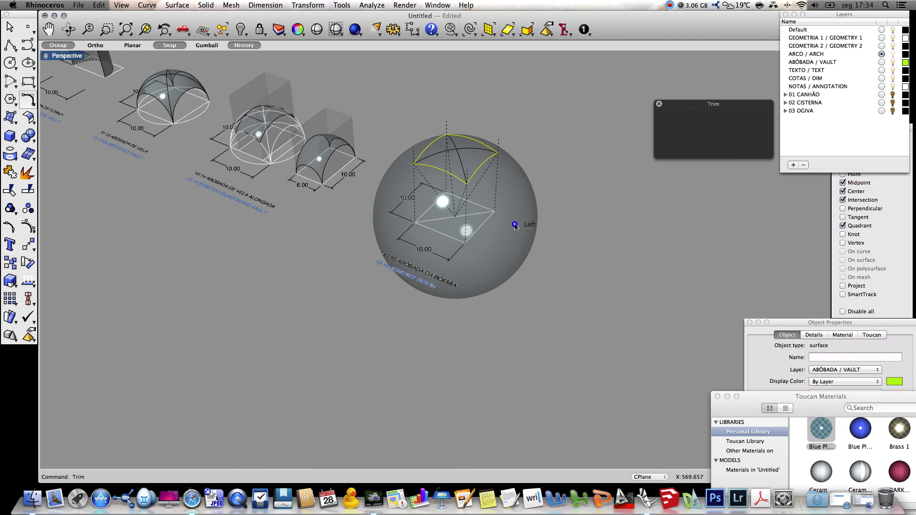
pyautogui.click(514, 223)
pyautogui.press('Return')
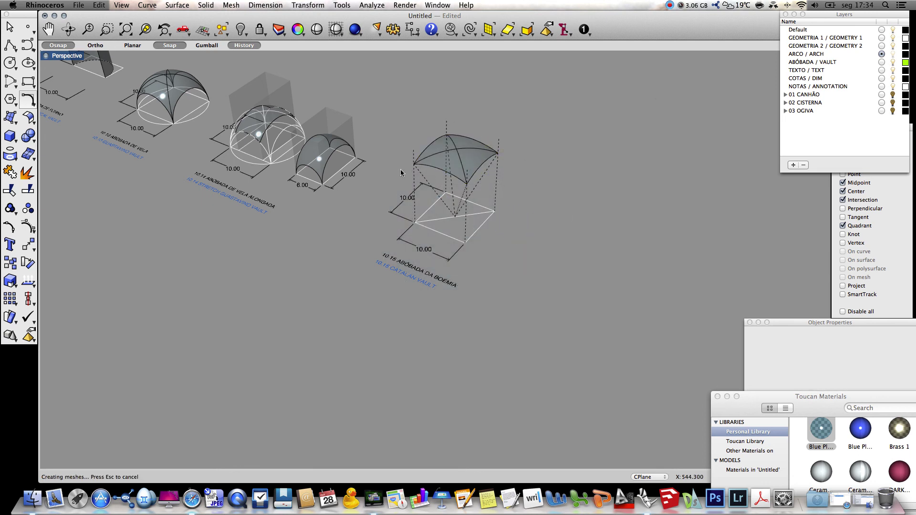
pyautogui.scroll(4, 398, 169)
pyautogui.scroll(3, 395, 143)
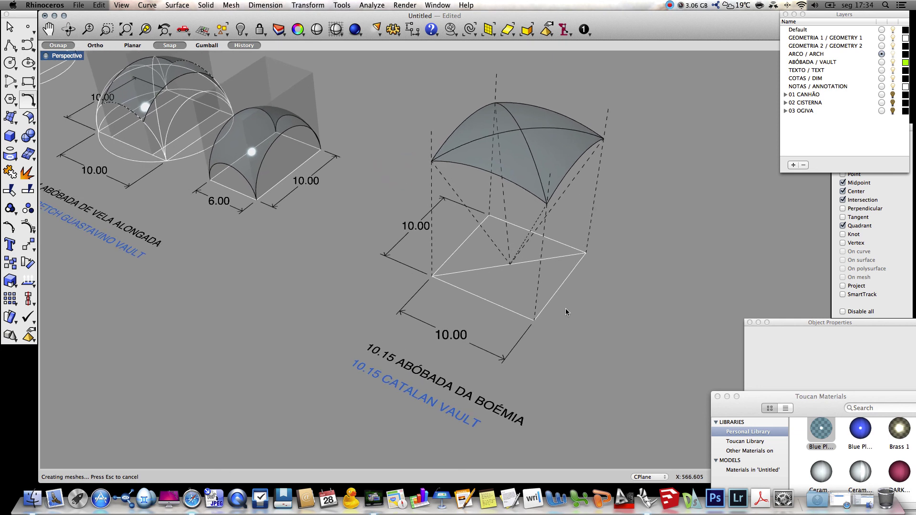